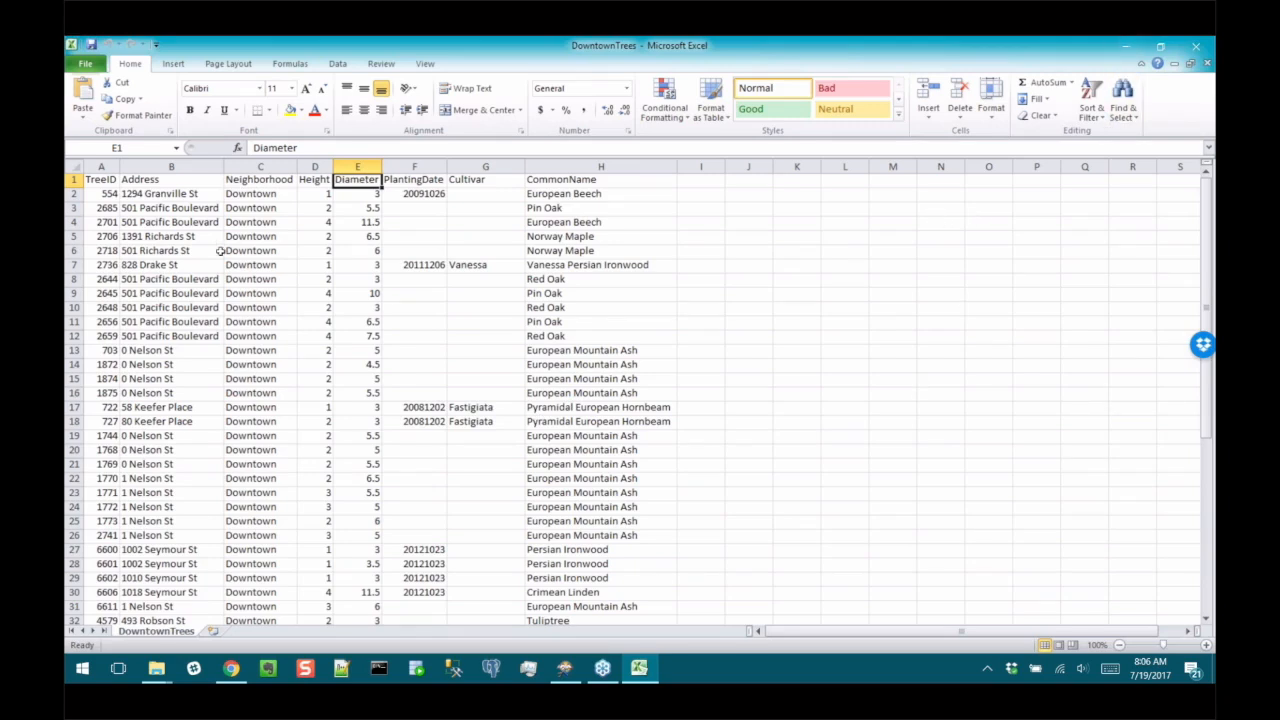
# Examine the header row of the DowntownTrees workbook, and open the KitsilanoTrees workbook to compare its columns and rows
pyautogui.click(74, 179)
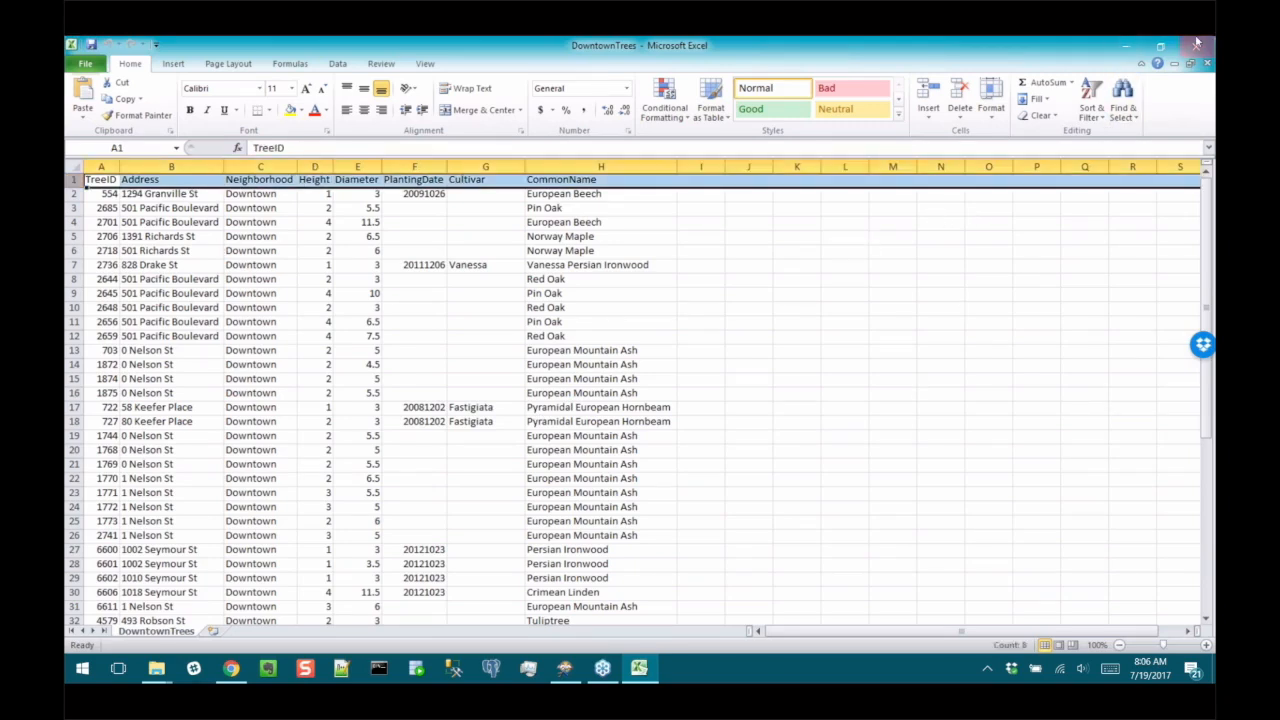
pyautogui.click(1118, 51)
pyautogui.click(590, 216)
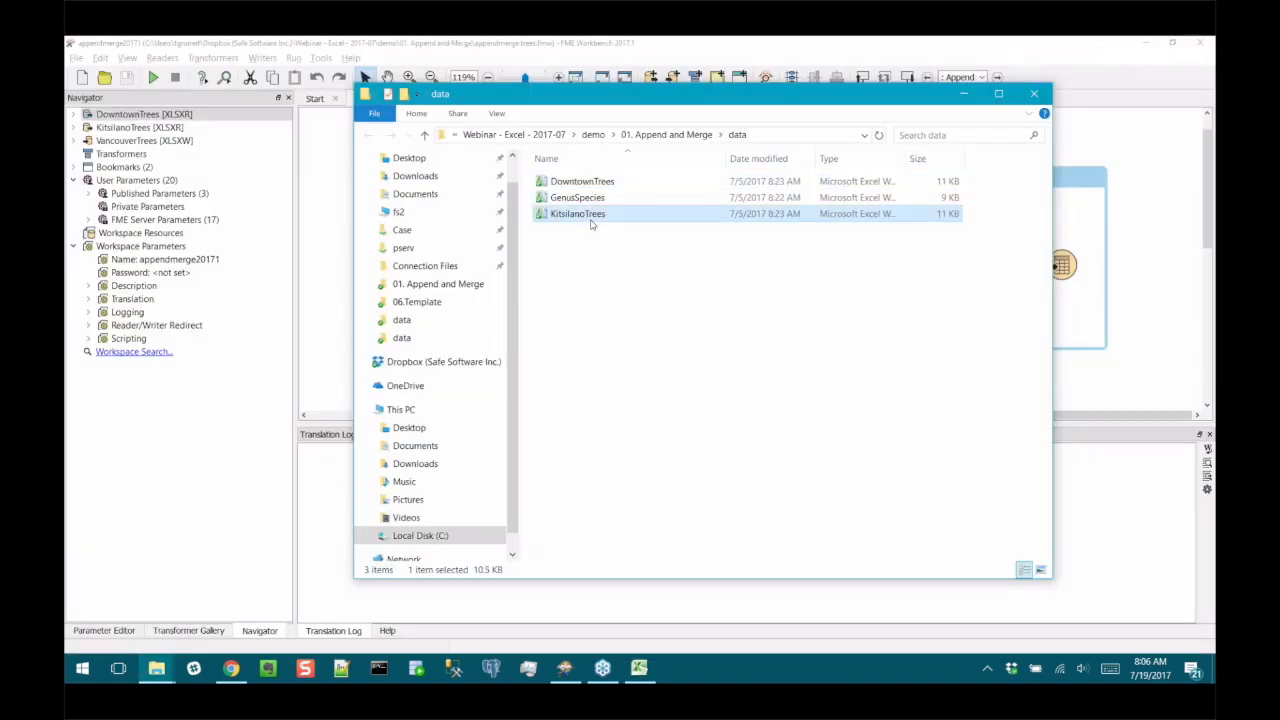
pyautogui.doubleClick(590, 220)
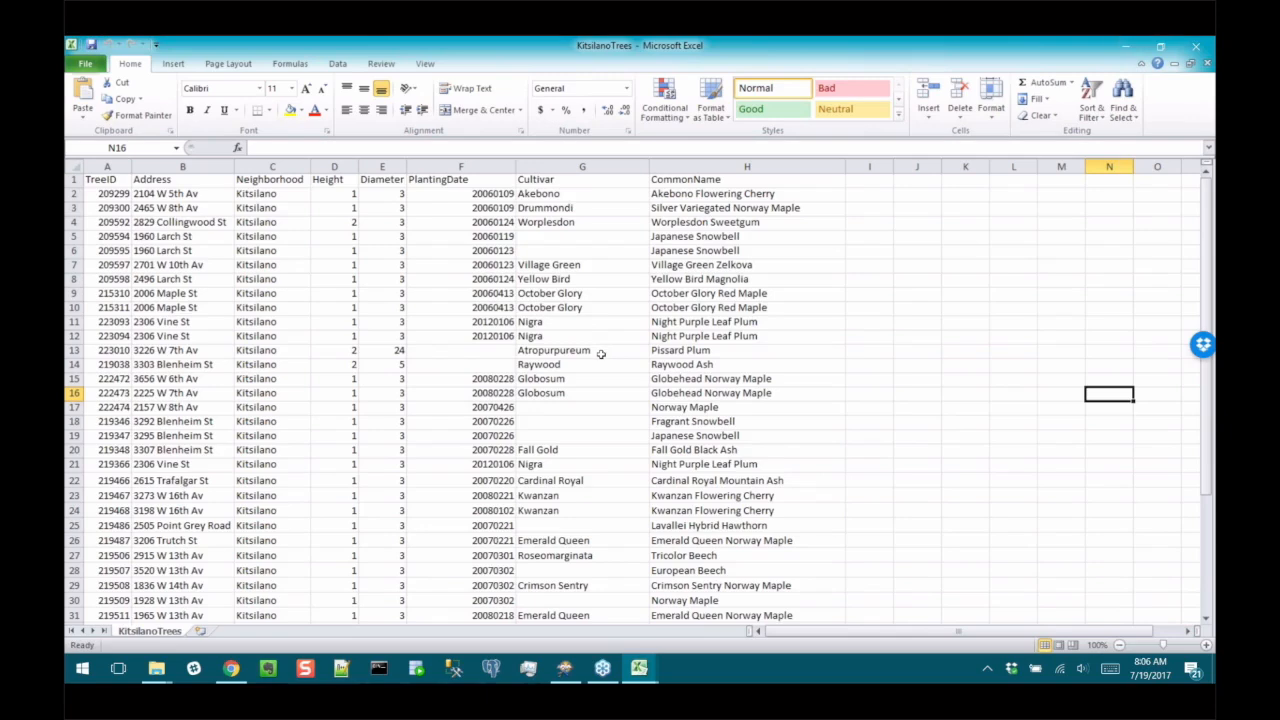
pyautogui.scroll(-3, 602, 350)
pyautogui.scroll(3, 380, 450)
pyautogui.click(1125, 45)
pyautogui.click(966, 94)
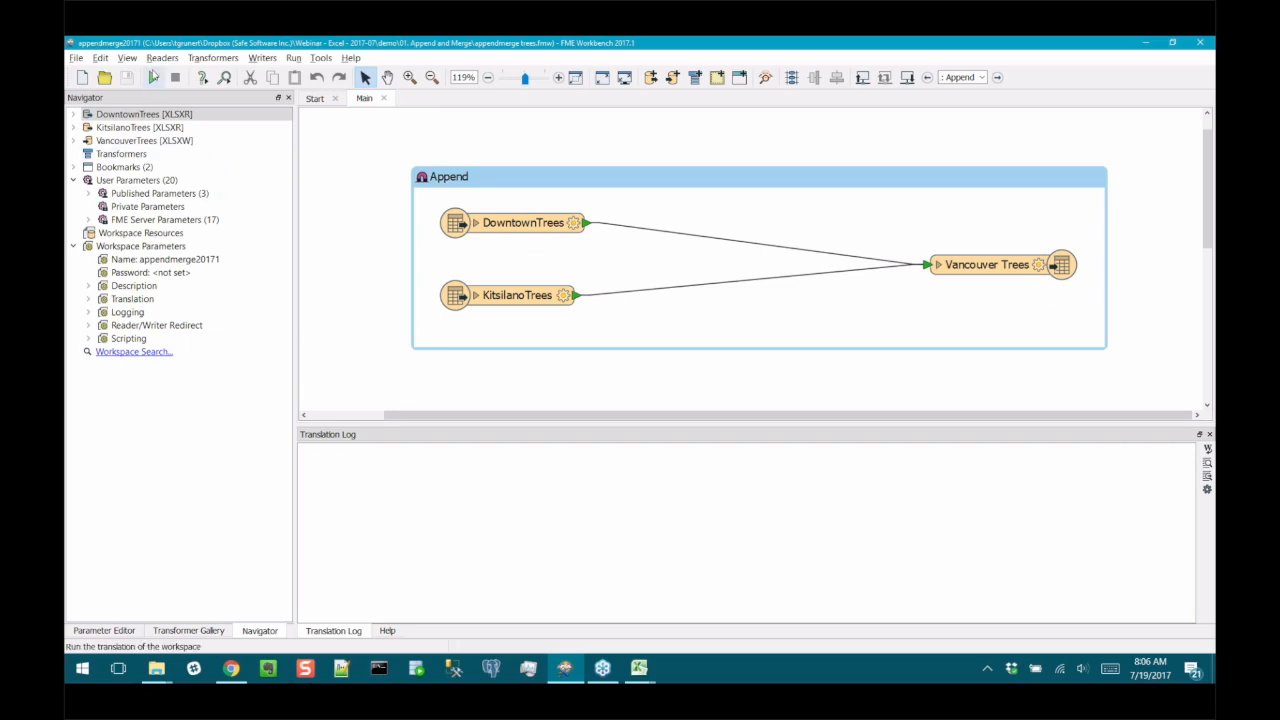
# Run the append workspace and open the VancouverTrees output workbook from its containing folder
pyautogui.click(153, 77)
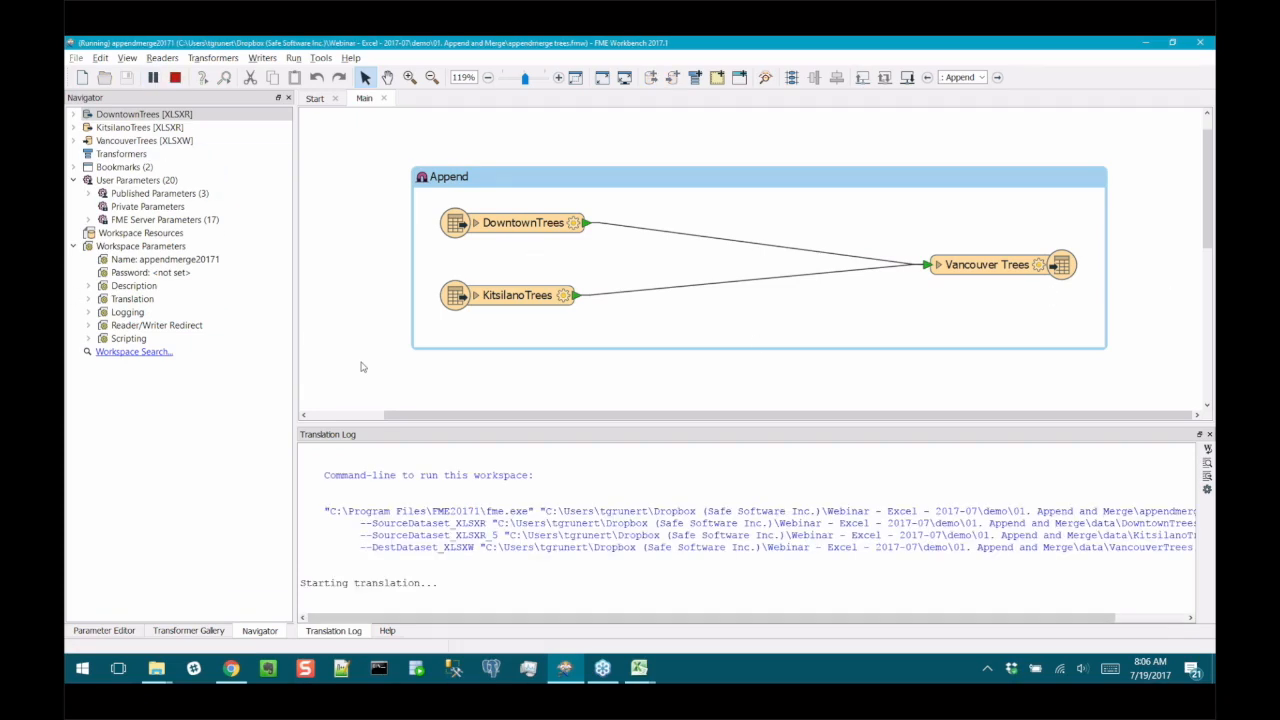
pyautogui.click(995, 264)
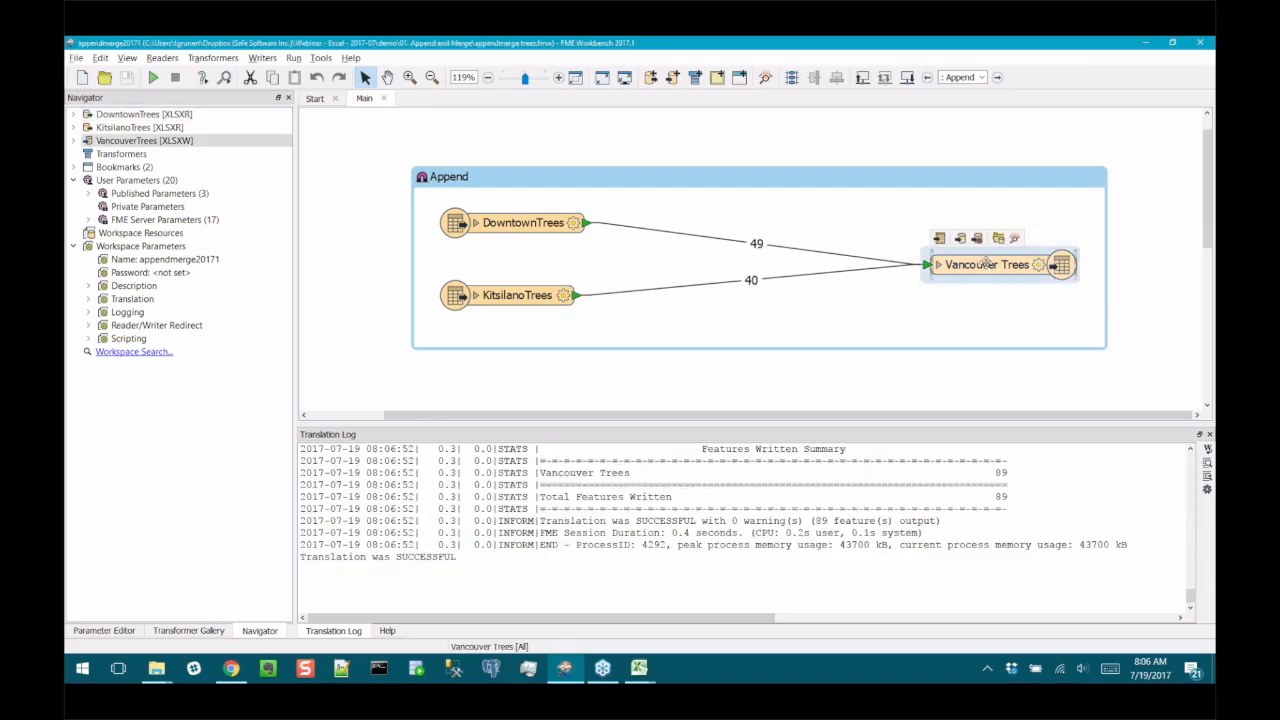
pyautogui.click(999, 239)
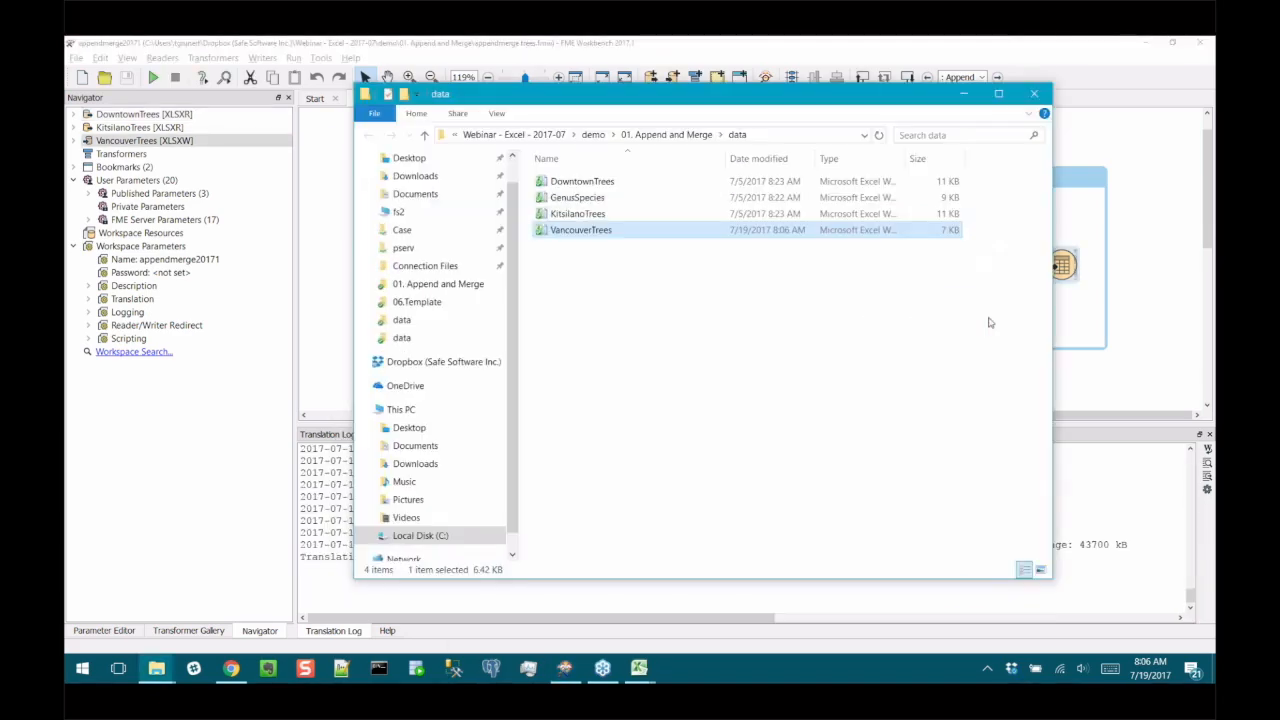
pyautogui.doubleClick(602, 231)
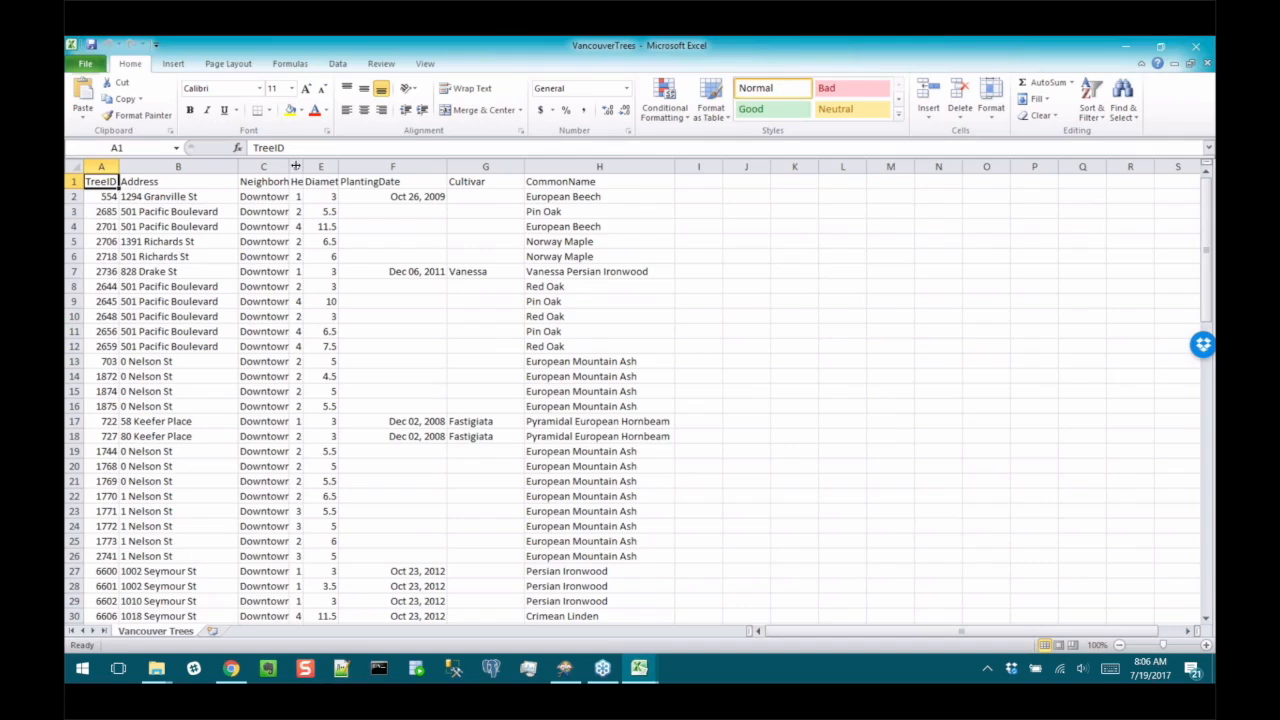
# Widen the Neighborhood column in VancouverTrees and check that Kitsilano rows follow the Downtown rows
pyautogui.moveTo(289, 166); pyautogui.dragTo(392, 151)
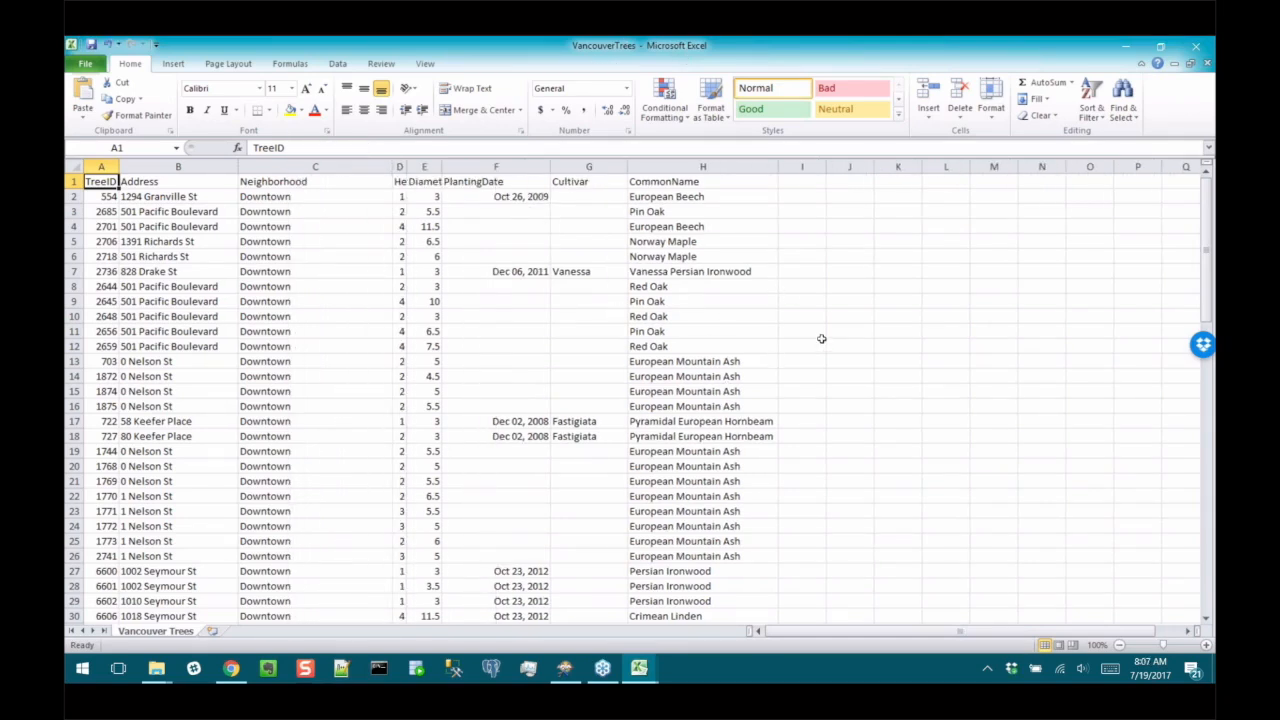
pyautogui.scroll(-12, 828, 303)
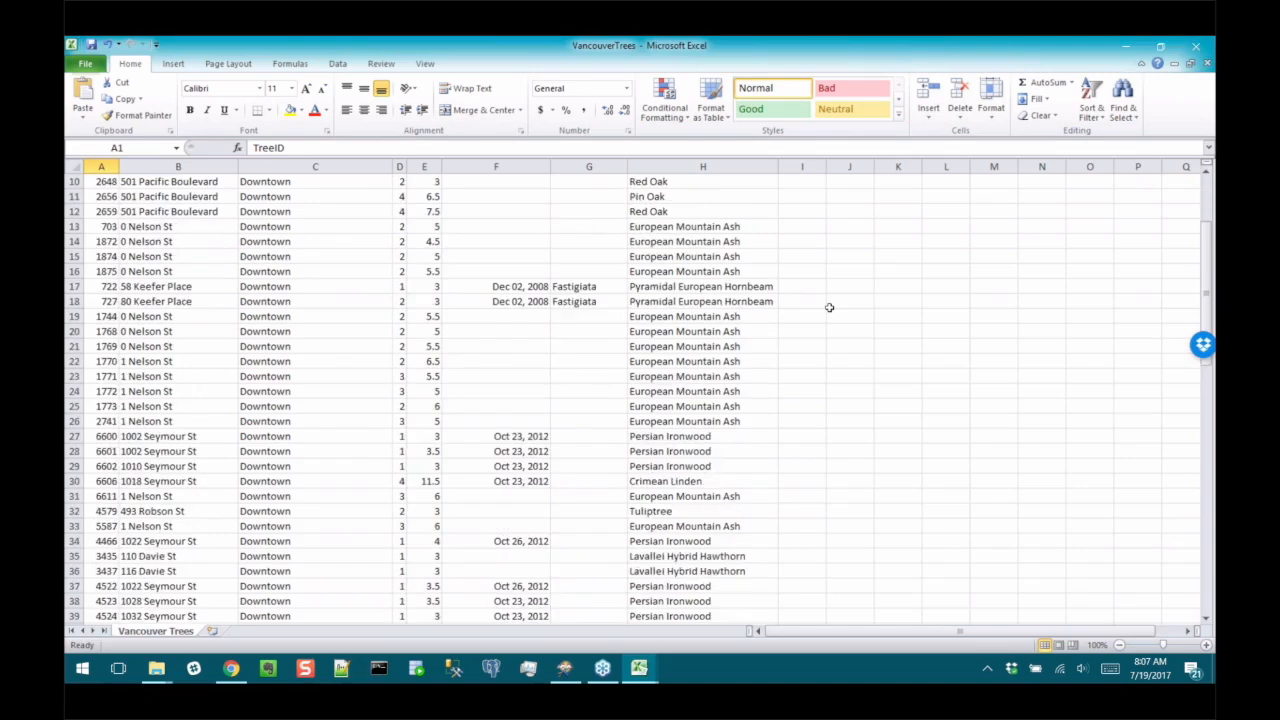
pyautogui.scroll(-2, 833, 324)
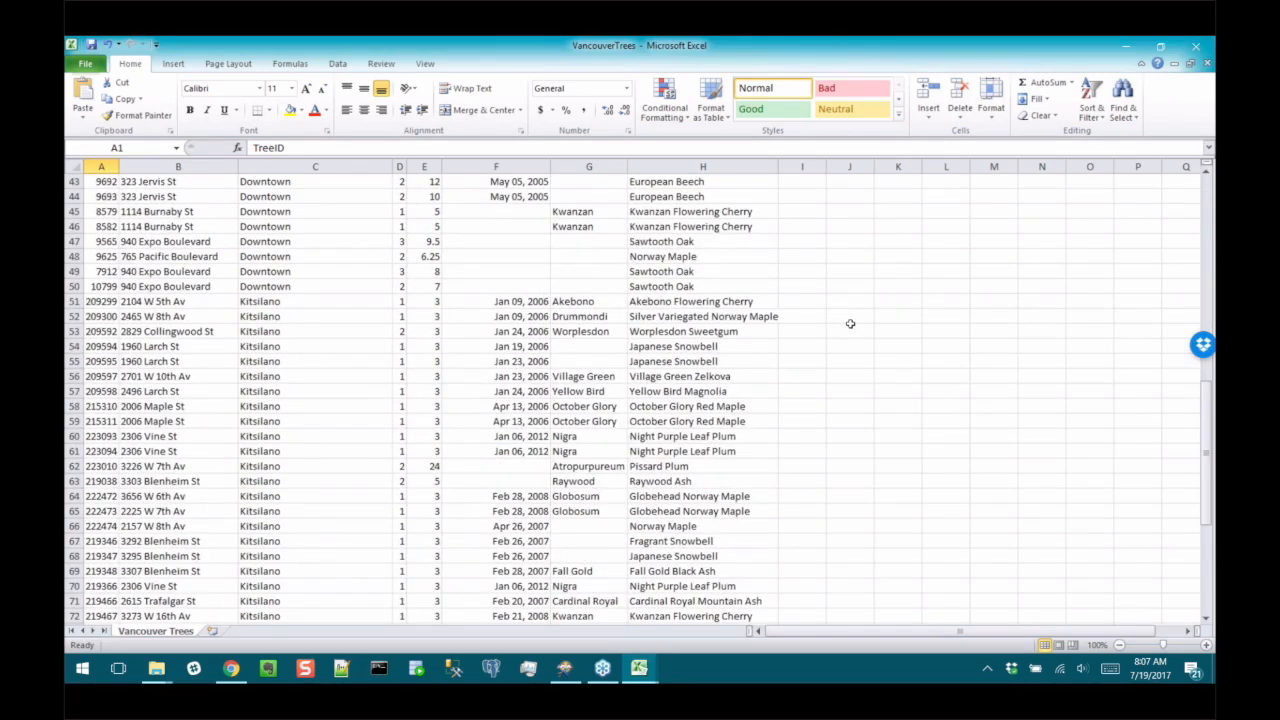
pyautogui.click(1133, 44)
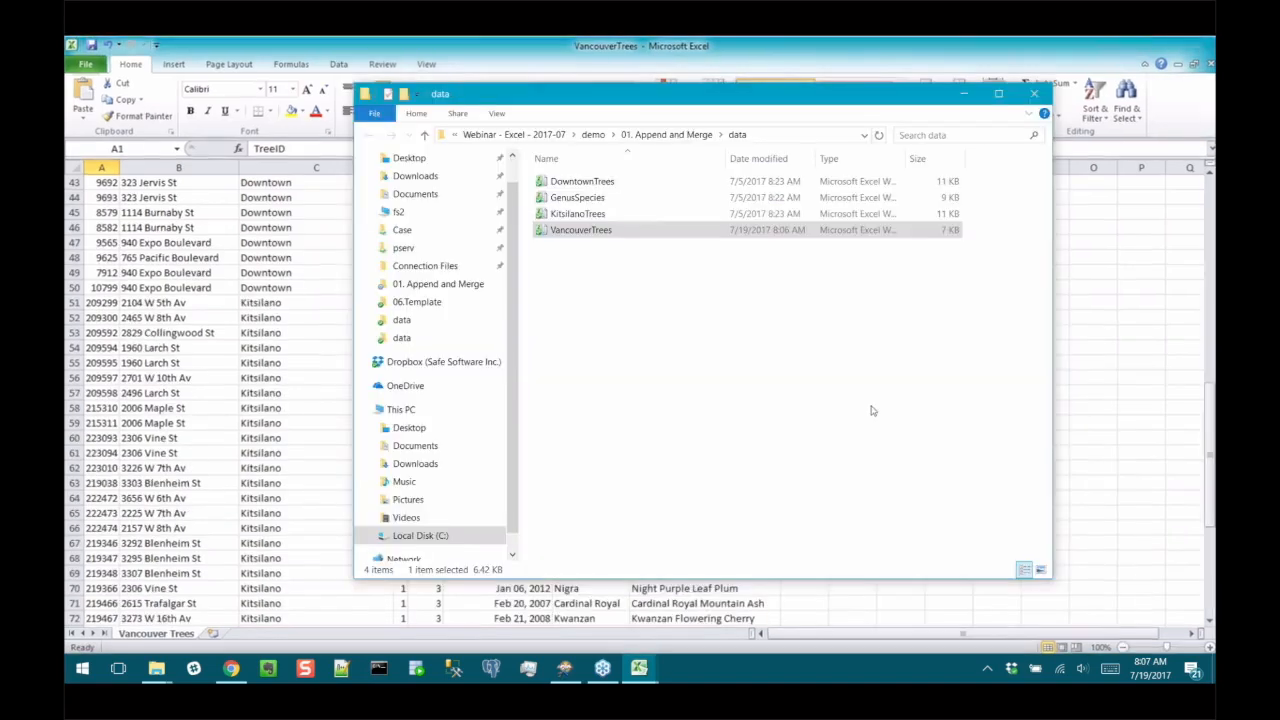
pyautogui.click(1080, 476)
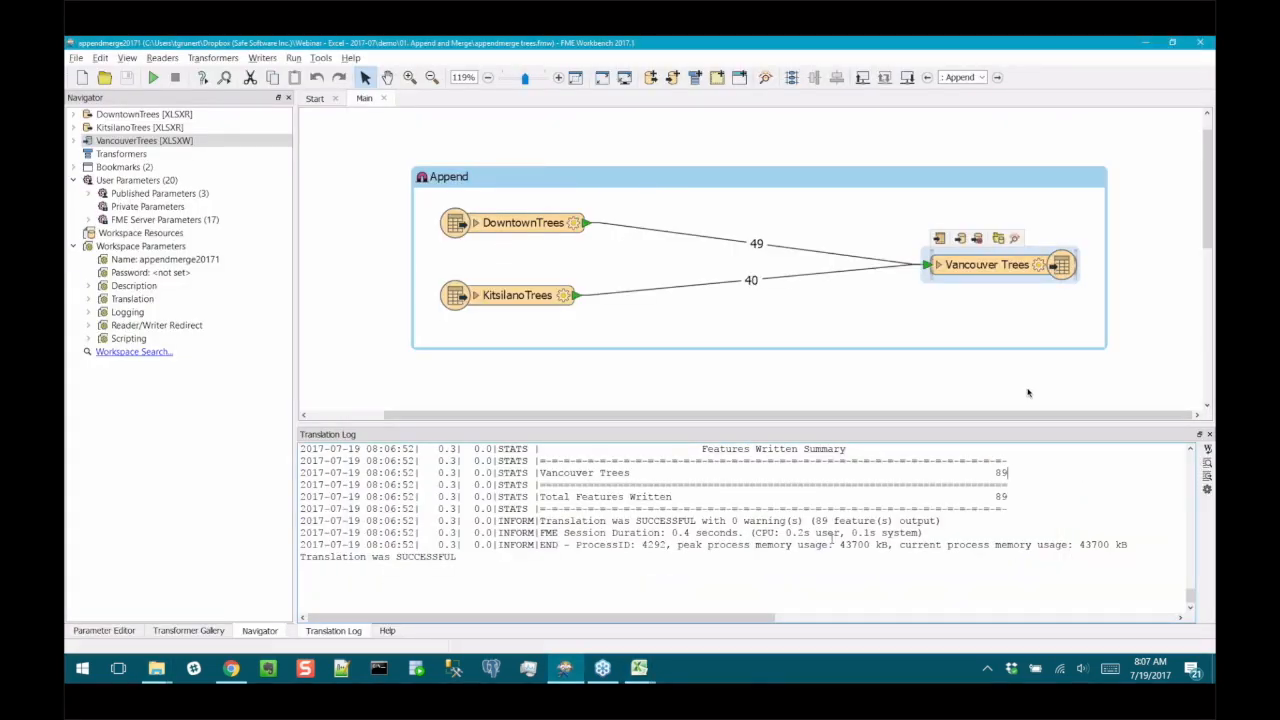
# Delete the connections from DowntownTrees and KitsilanoTrees to the Vancouver Trees writer in the Append bookmark
pyautogui.click(933, 408)
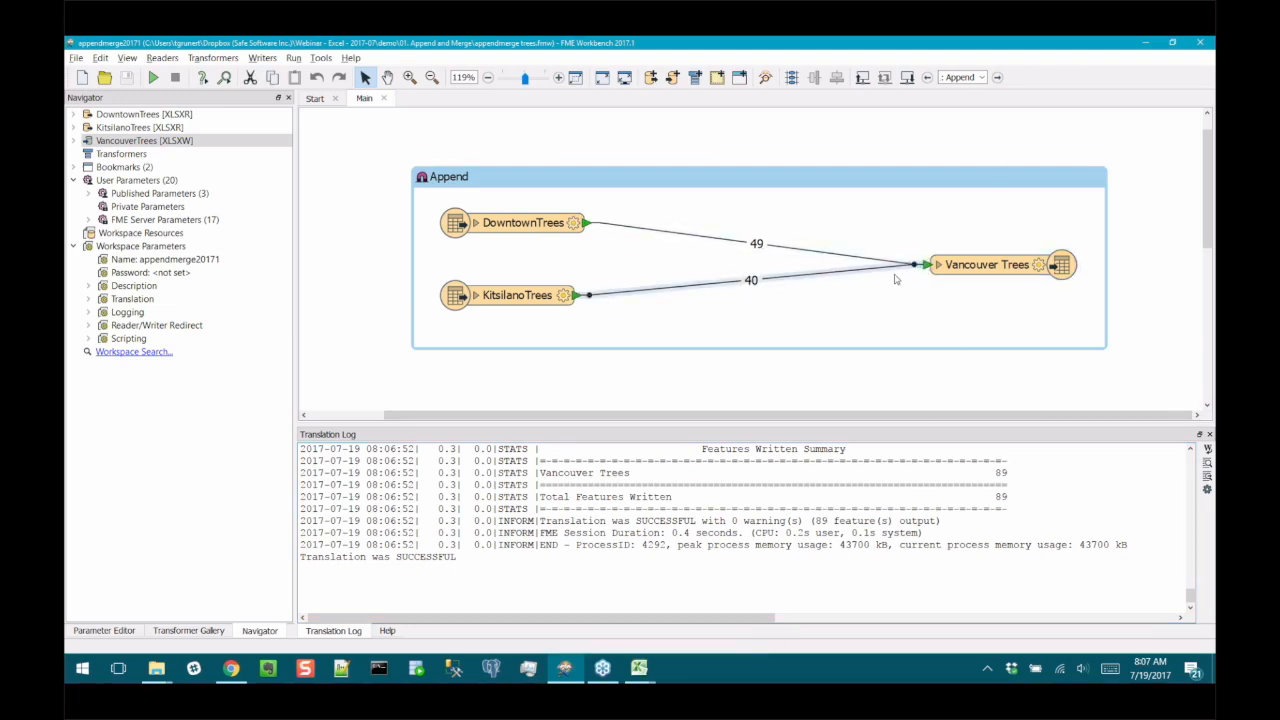
pyautogui.click(892, 269)
pyautogui.press('Delete')
pyautogui.click(892, 261)
pyautogui.press('Delete')
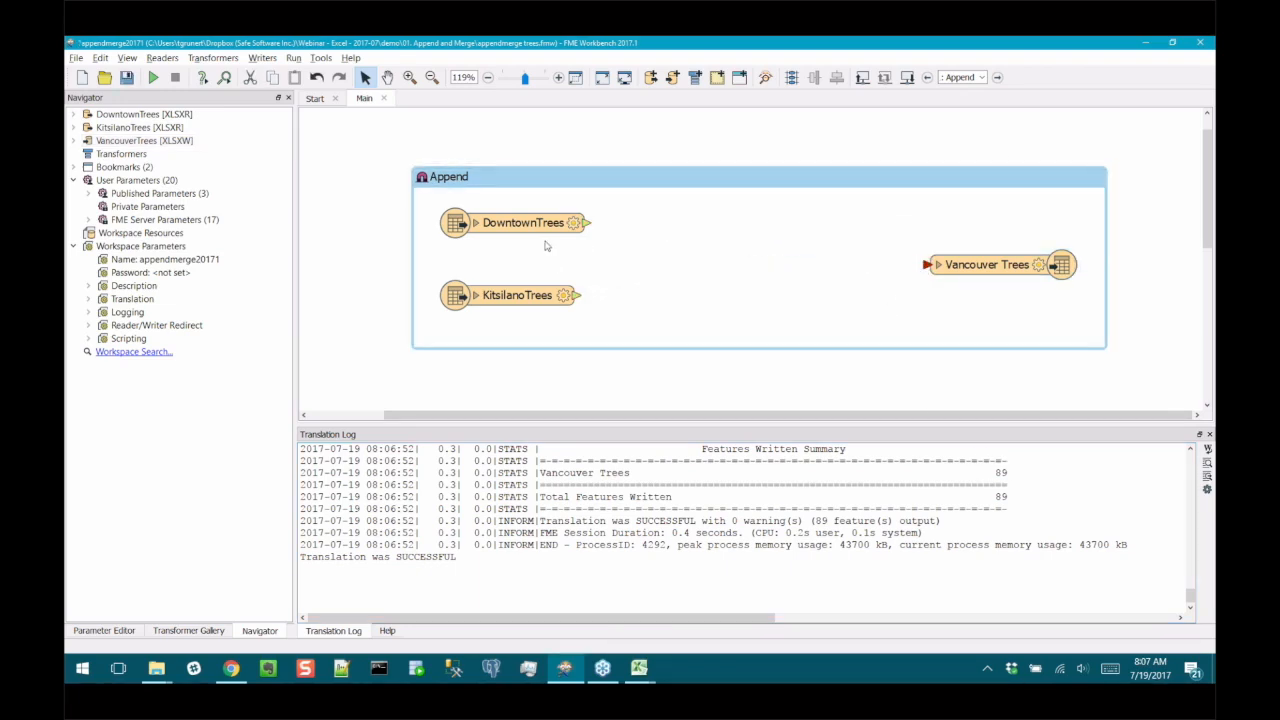
# Move the DowntownTrees reader feature type into the Merge bookmark and expand its attribute list
pyautogui.moveTo(539, 230); pyautogui.dragTo(473, 213)
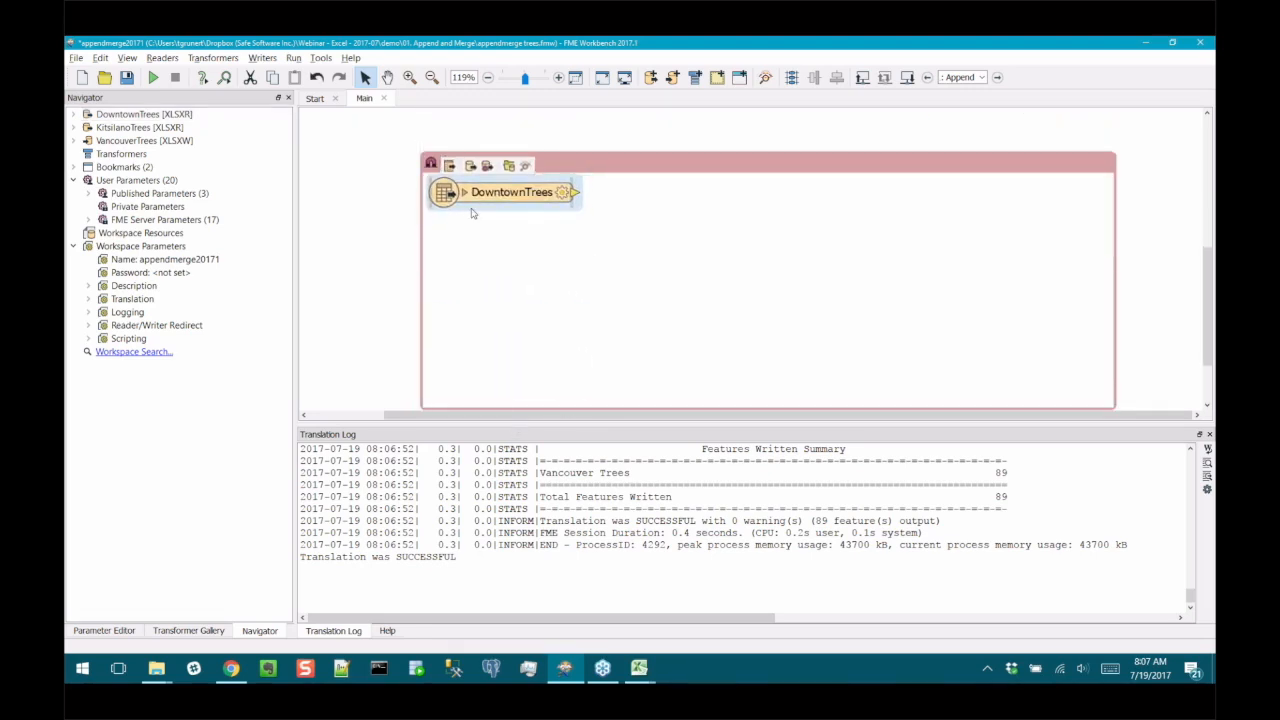
pyautogui.click(463, 192)
pyautogui.click(496, 184)
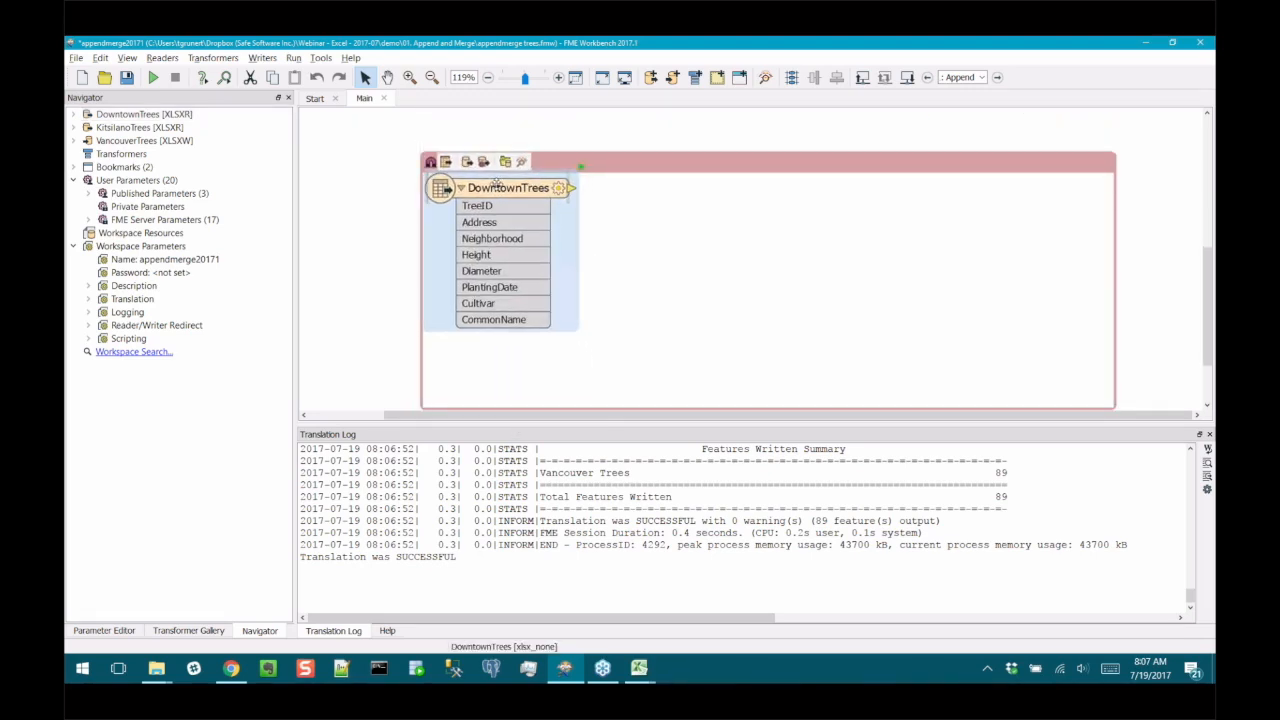
pyautogui.click(690, 212)
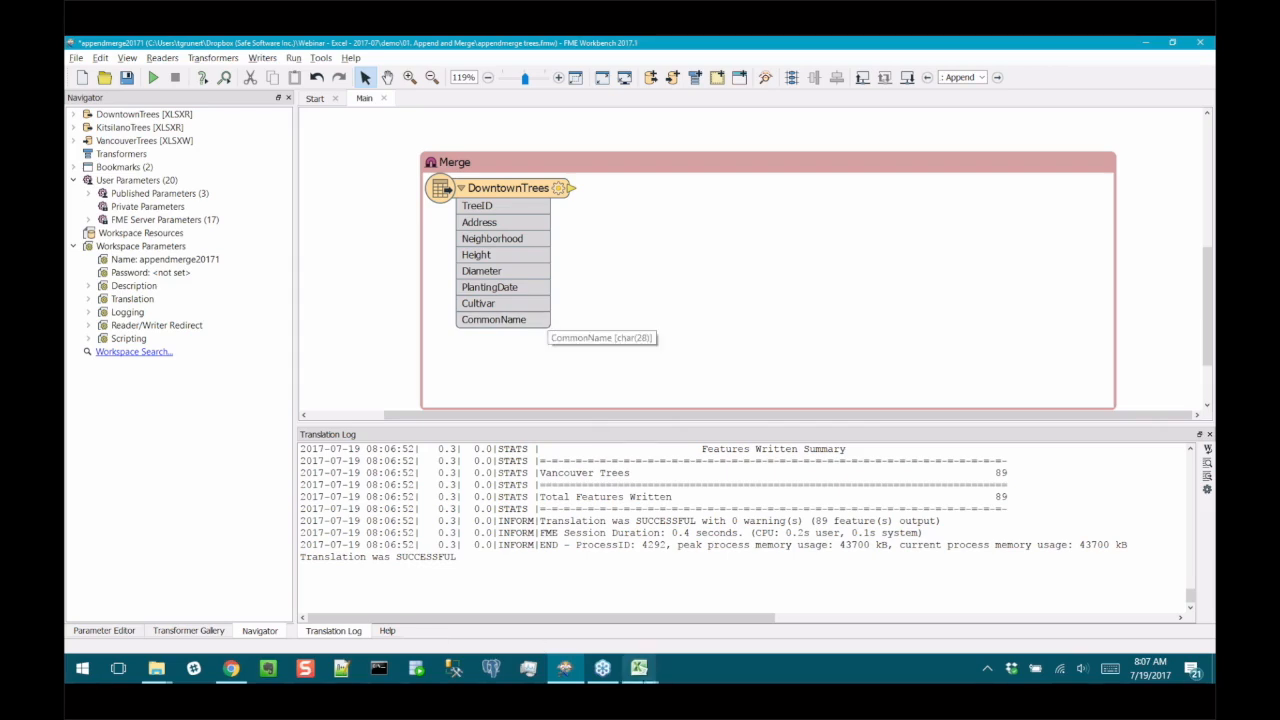
# Examine the CommonName column and the empty columns I and J beside it in the DowntownTrees workbook
pyautogui.click(639, 667)
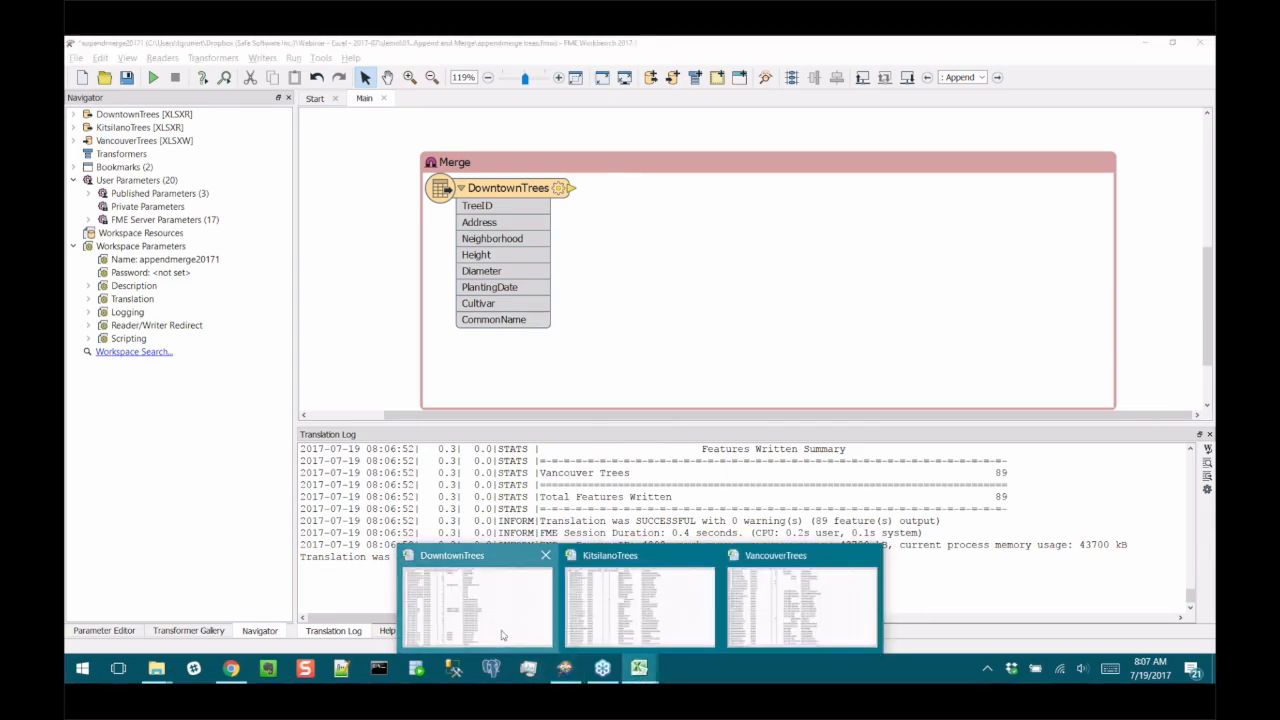
pyautogui.click(502, 635)
pyautogui.click(625, 167)
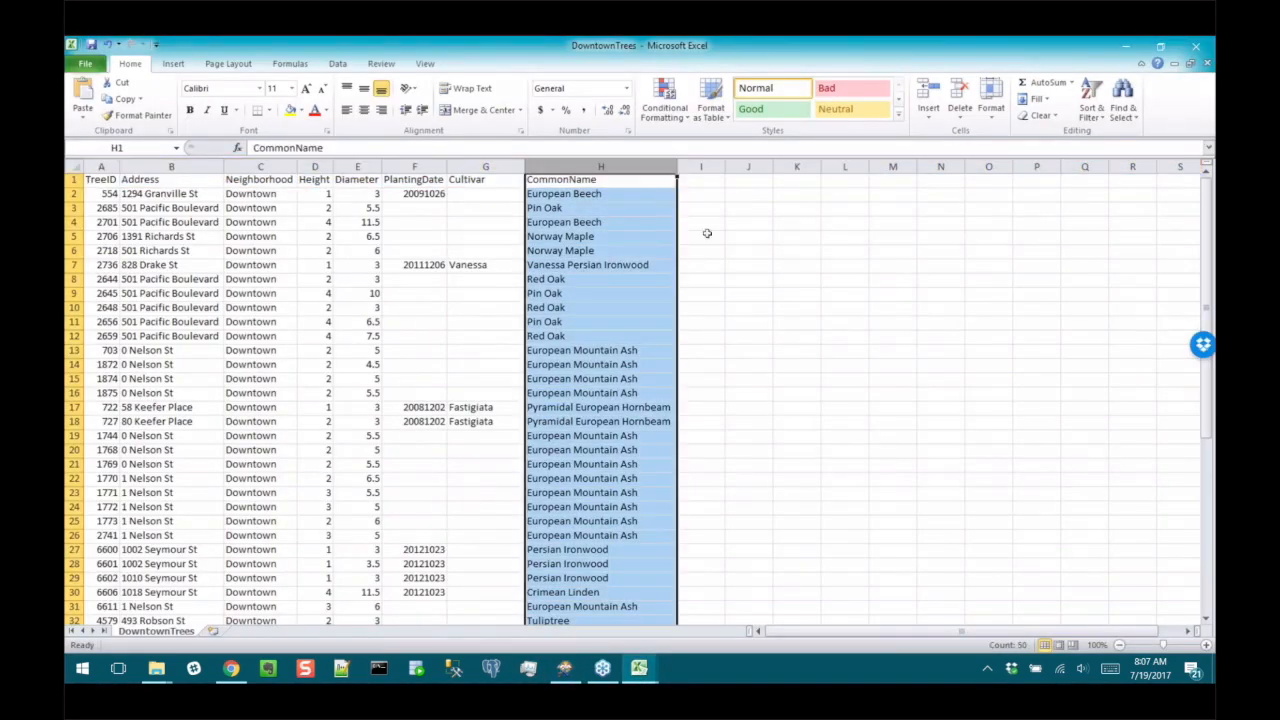
pyautogui.click(702, 166)
pyautogui.moveTo(732, 155); pyautogui.dragTo(765, 160)
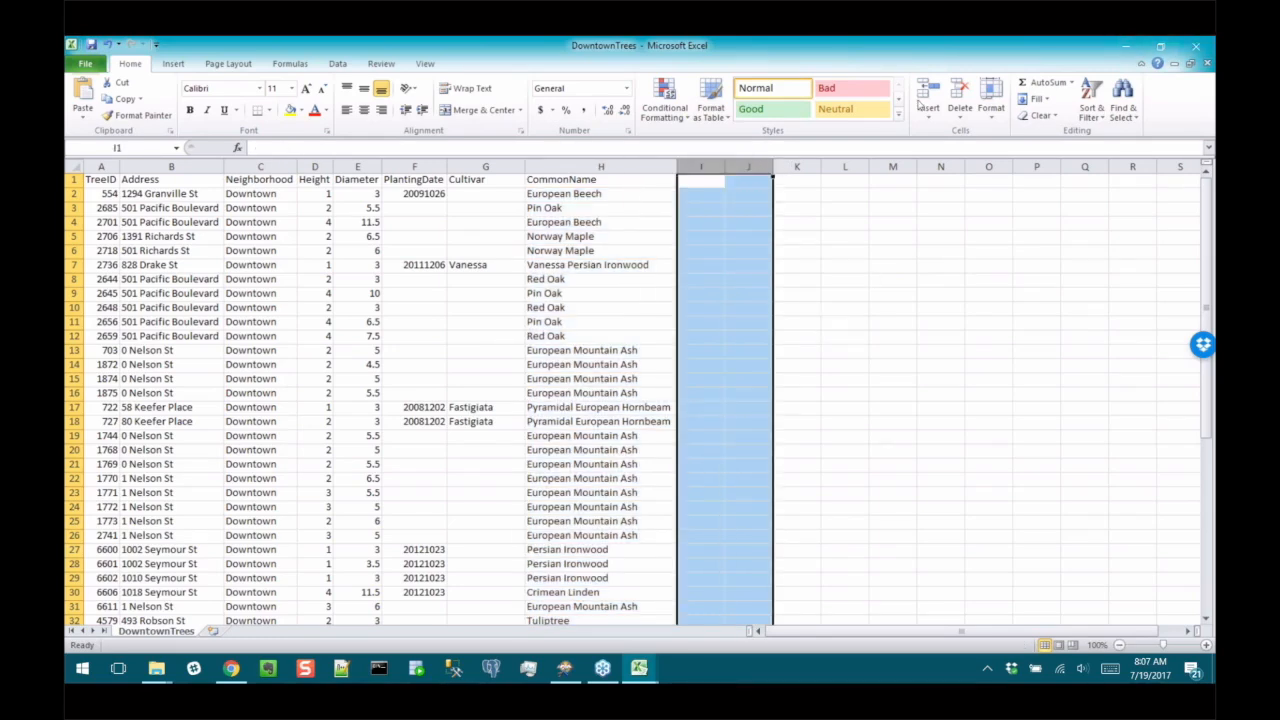
# Open the GenusSpecies workbook from the data folder and examine its CommonName, Genus and Species columns
pyautogui.click(156, 668)
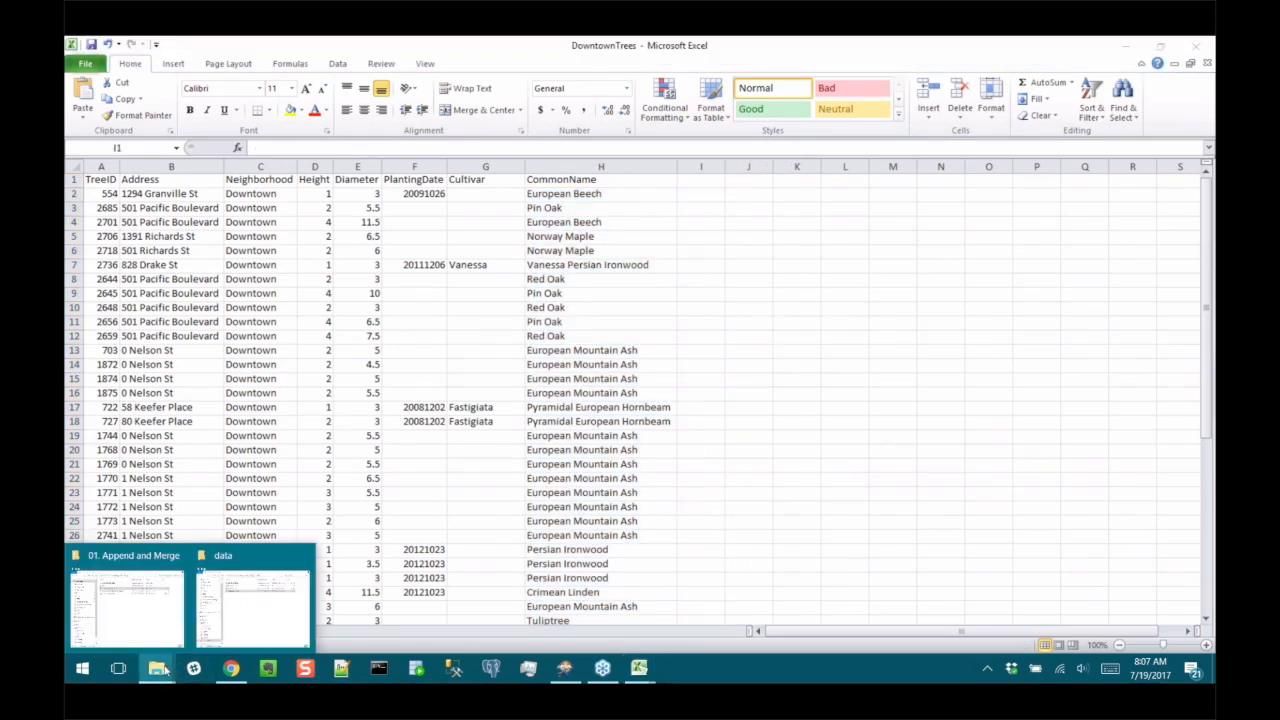
pyautogui.click(247, 608)
pyautogui.doubleClick(590, 199)
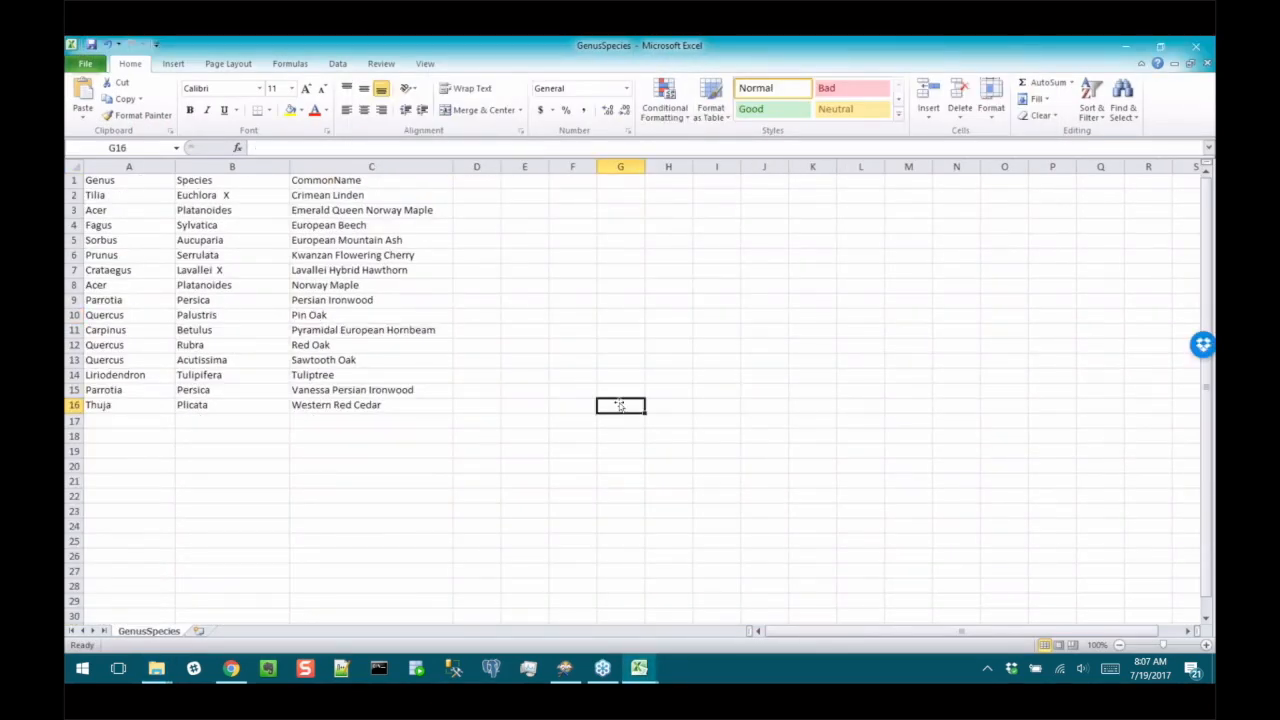
pyautogui.click(334, 167)
pyautogui.click(497, 240)
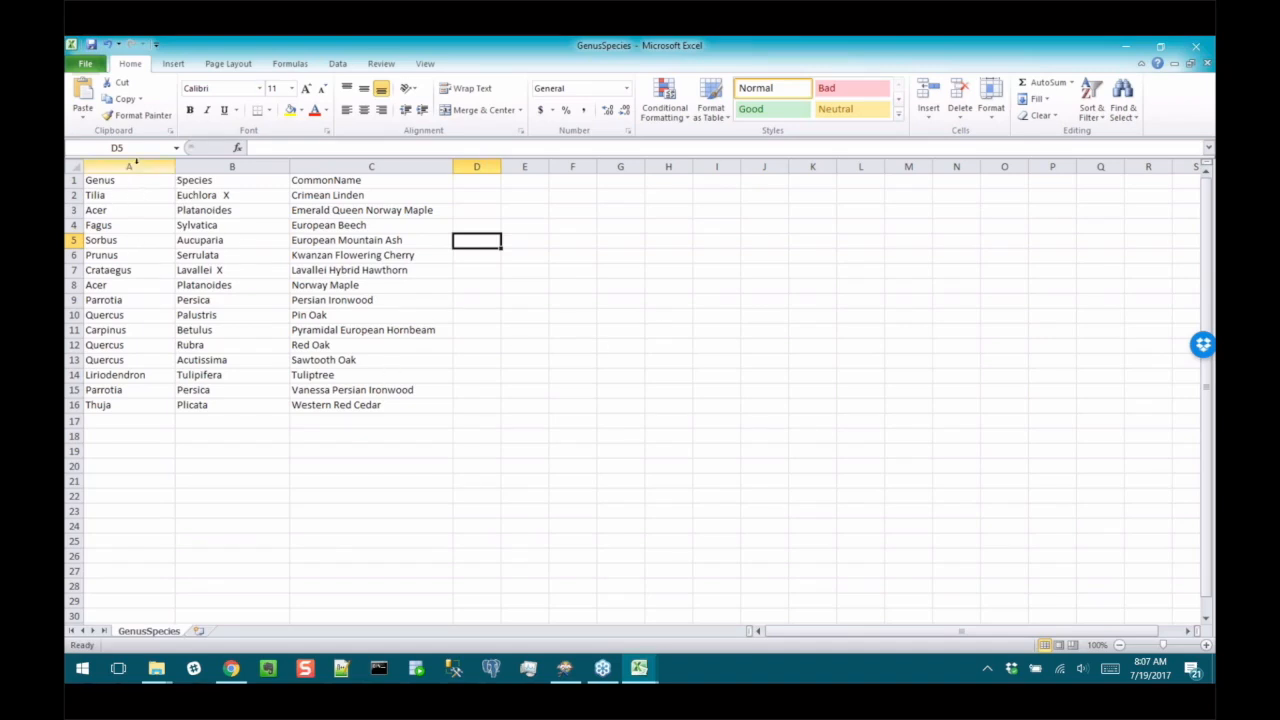
pyautogui.moveTo(128, 166); pyautogui.dragTo(232, 166)
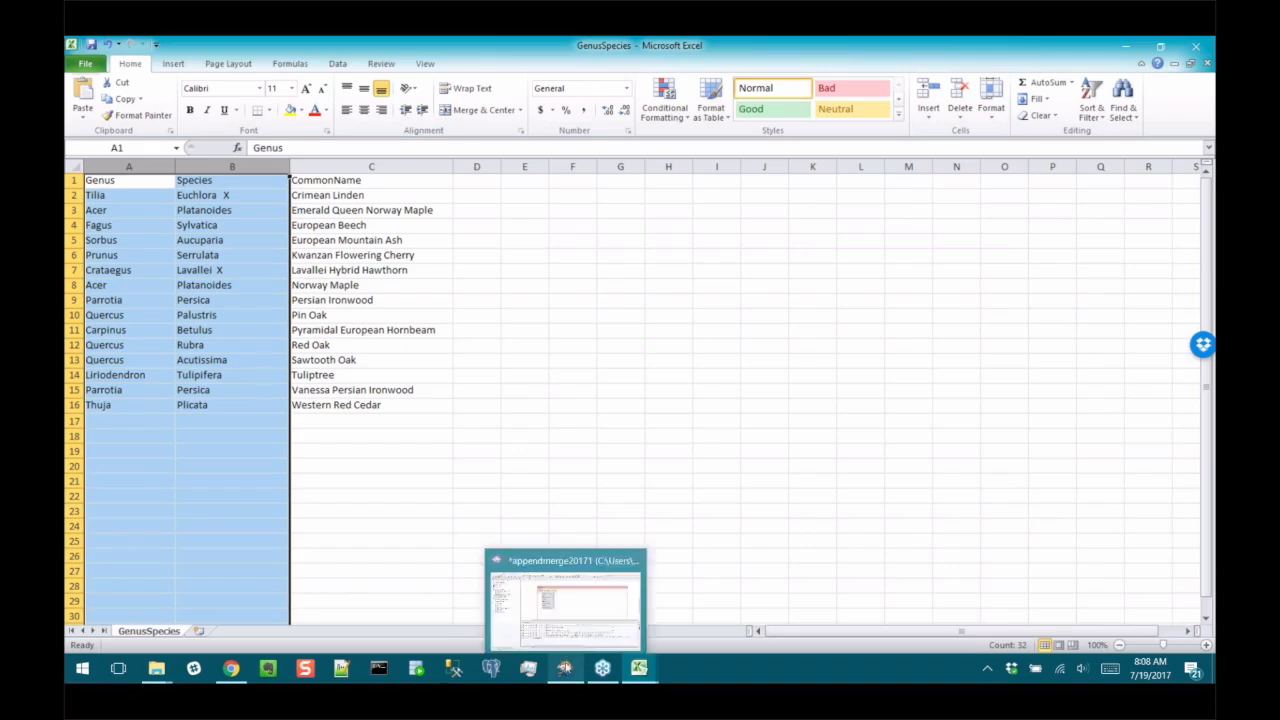
# Add GenusSpecies.xlsx from the data folder to the FME workspace as a Microsoft Excel reader, placed below DowntownTrees in the Merge bookmark
pyautogui.click(569, 626)
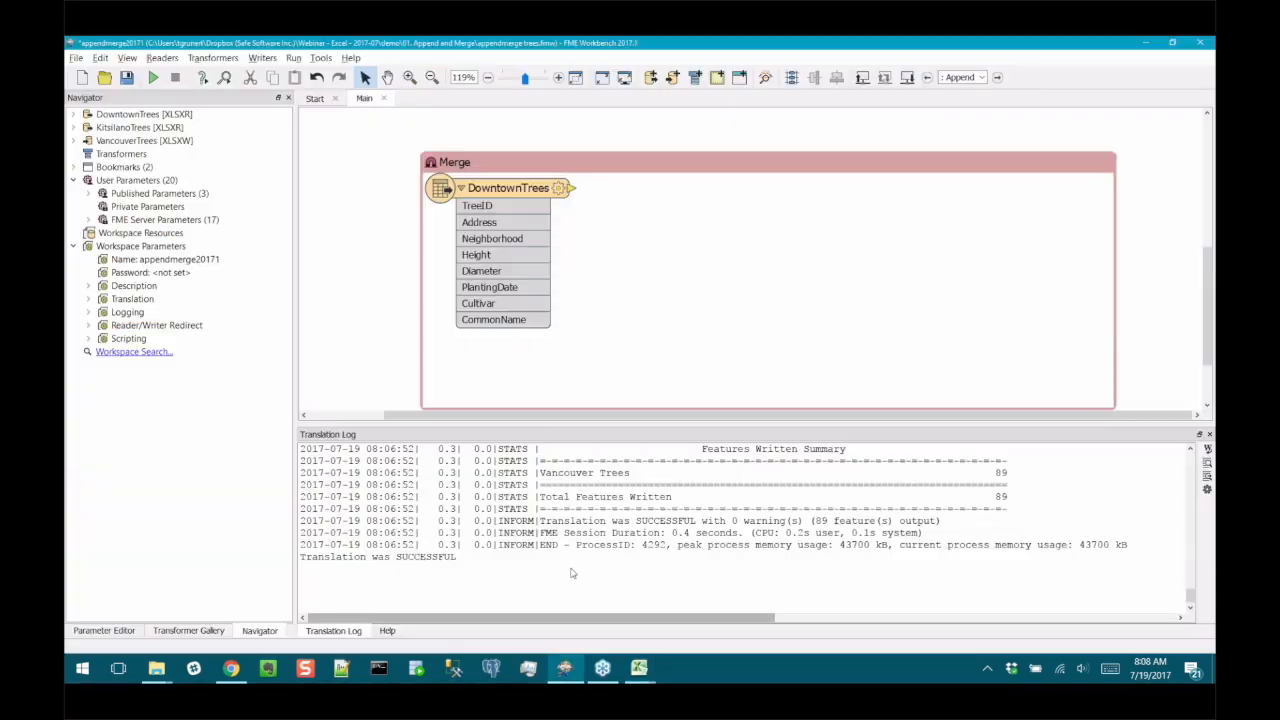
pyautogui.click(156, 667)
pyautogui.click(276, 614)
pyautogui.moveTo(577, 197); pyautogui.dragTo(1095, 200)
pyautogui.click(962, 93)
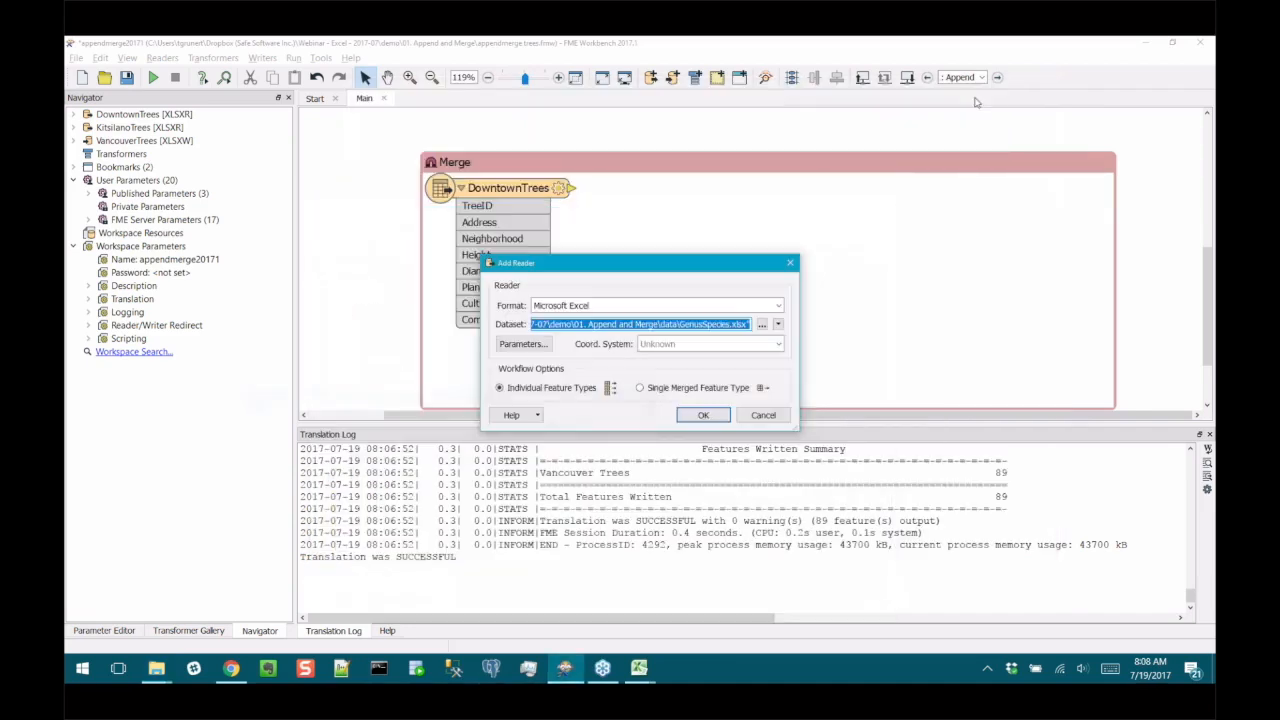
pyautogui.click(524, 344)
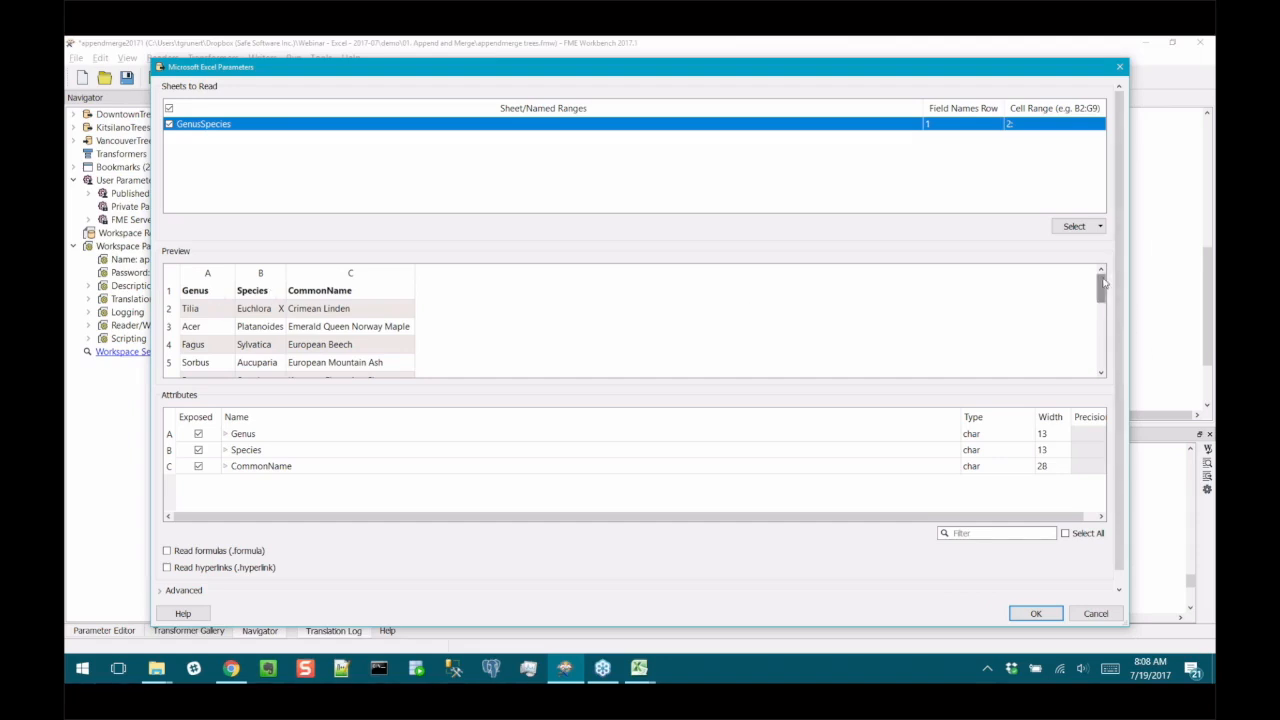
pyautogui.moveTo(1101, 288)
pyautogui.mouseDown()
pyautogui.moveTo(1107, 362)
pyautogui.moveTo(1116, 283)
pyautogui.mouseUp()
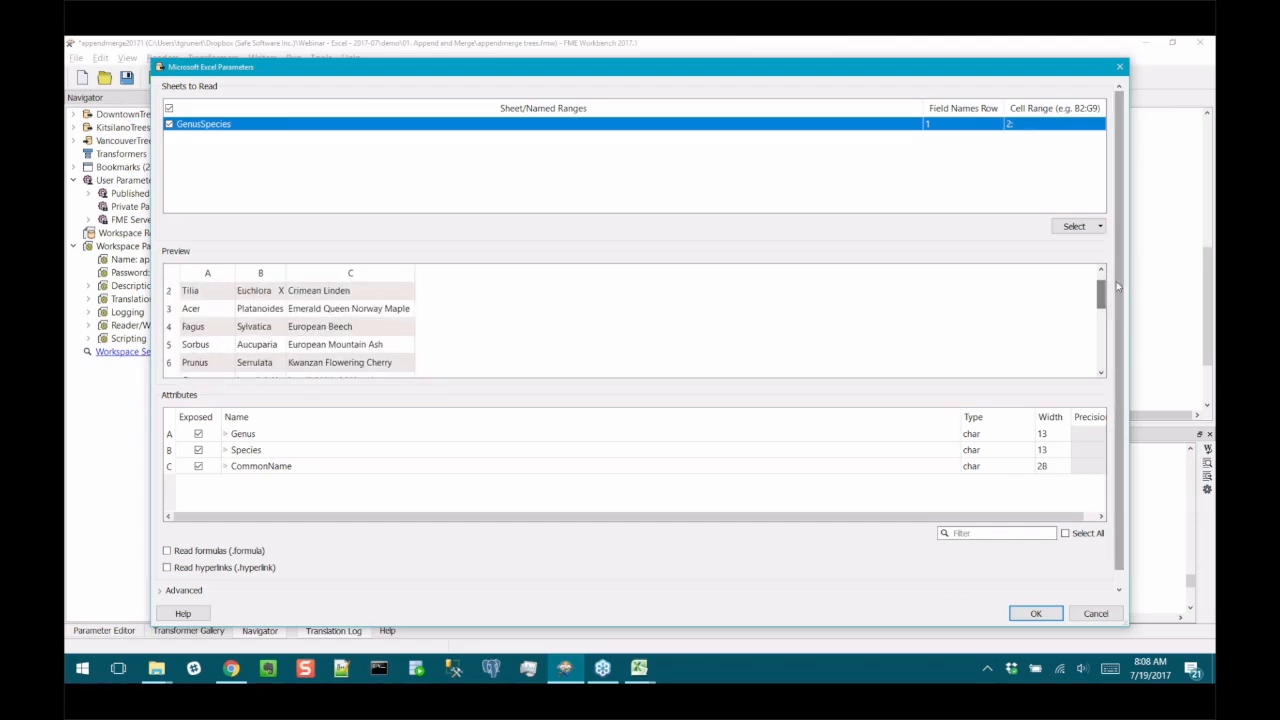
pyautogui.click(1036, 613)
pyautogui.click(701, 414)
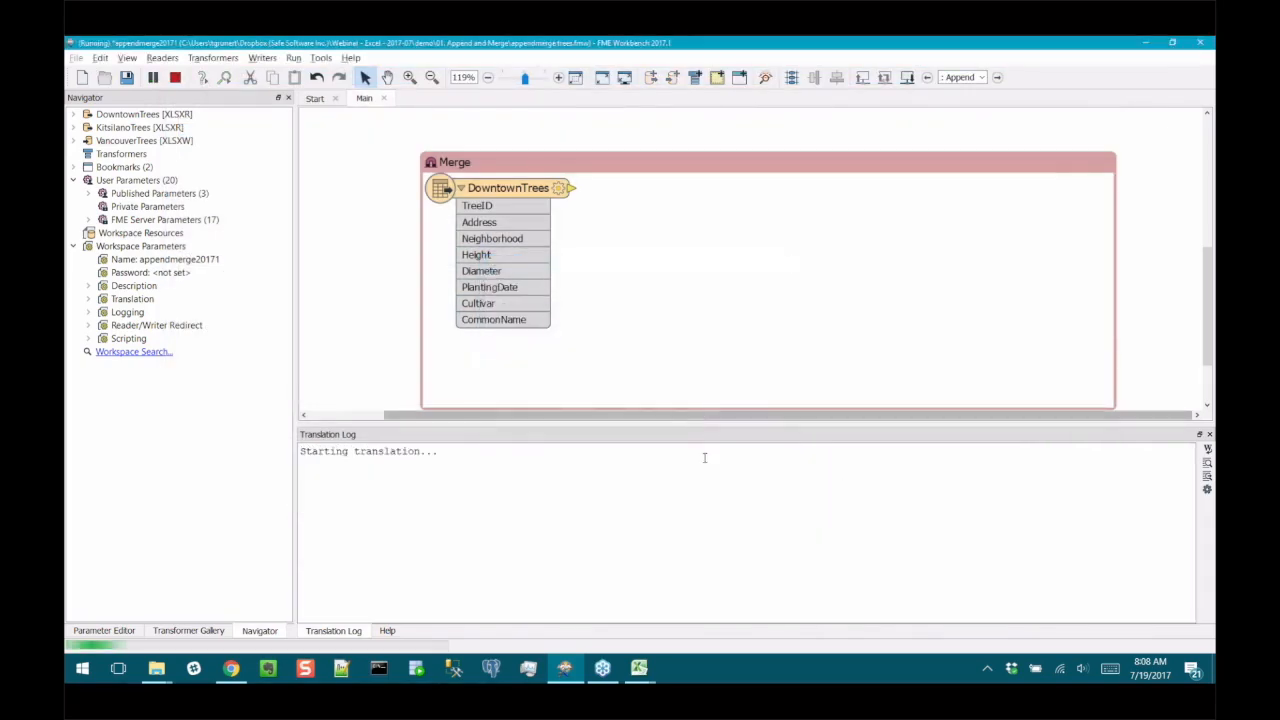
pyautogui.click(365, 352)
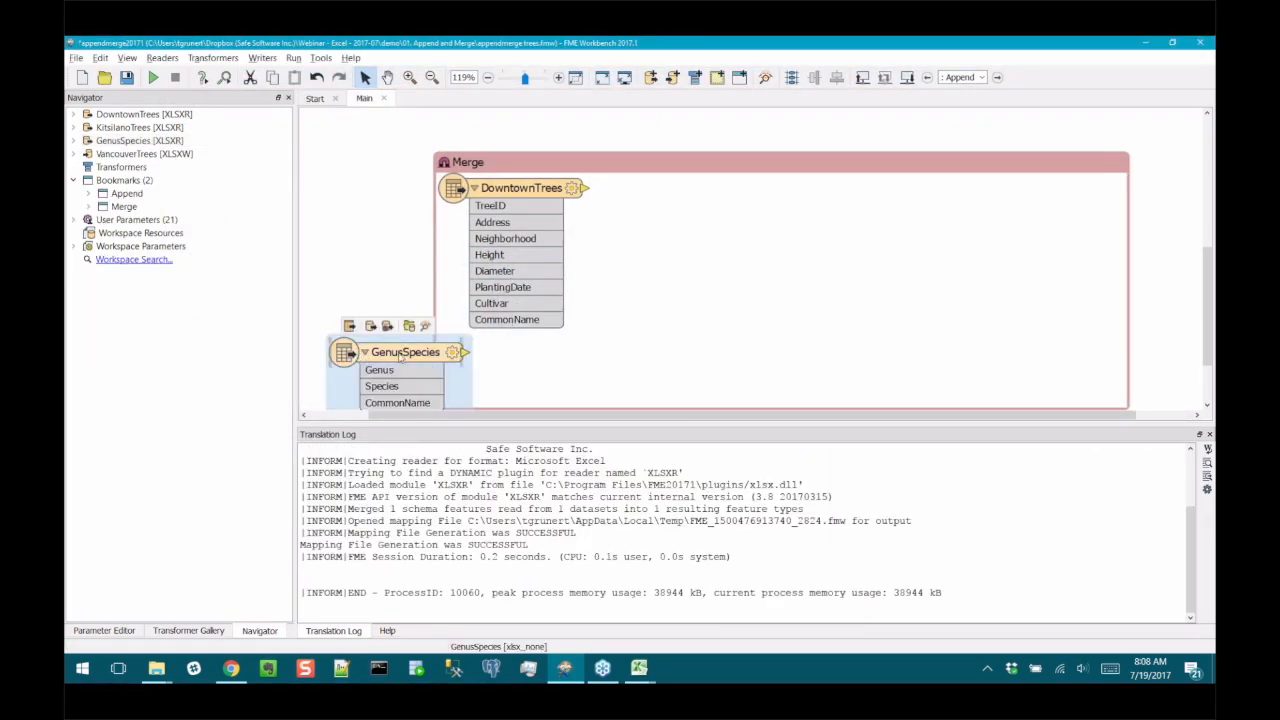
pyautogui.moveTo(402, 354); pyautogui.dragTo(513, 333)
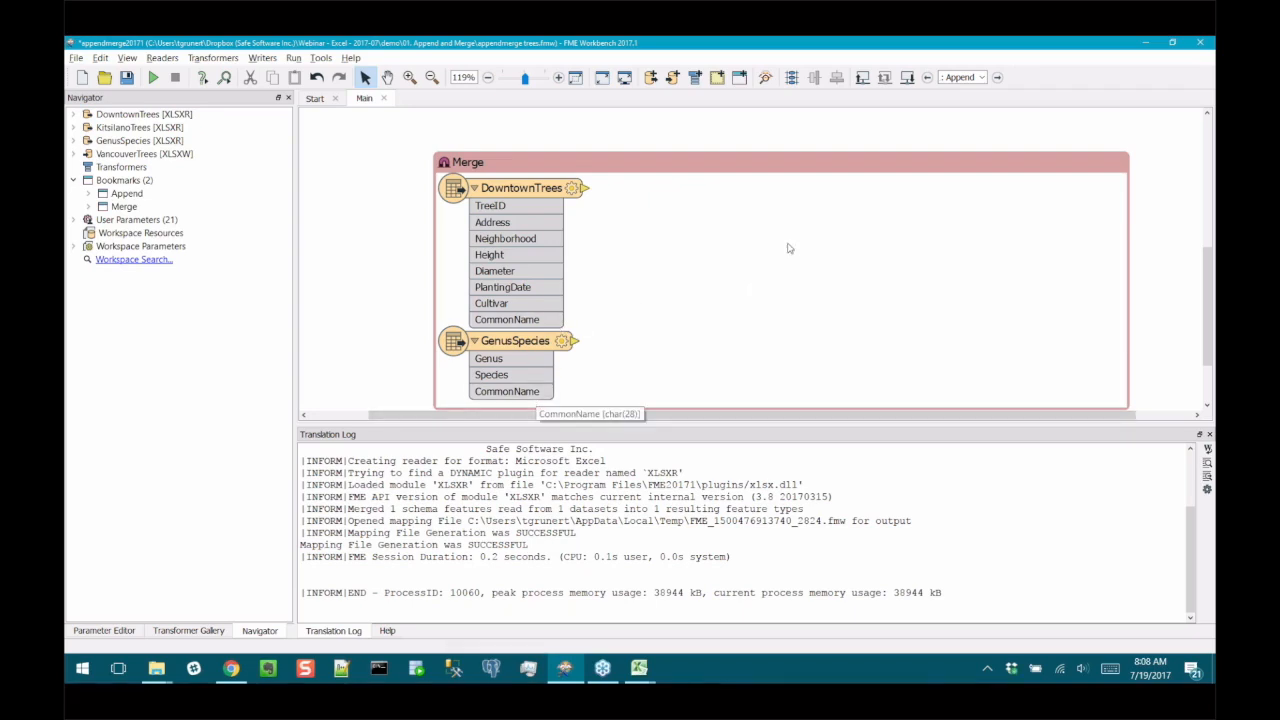
# Add a FeatureMerger beside the readers, connecting DowntownTrees to its Requestor port and GenusSpecies to its Supplier port
pyautogui.write('featuremer')
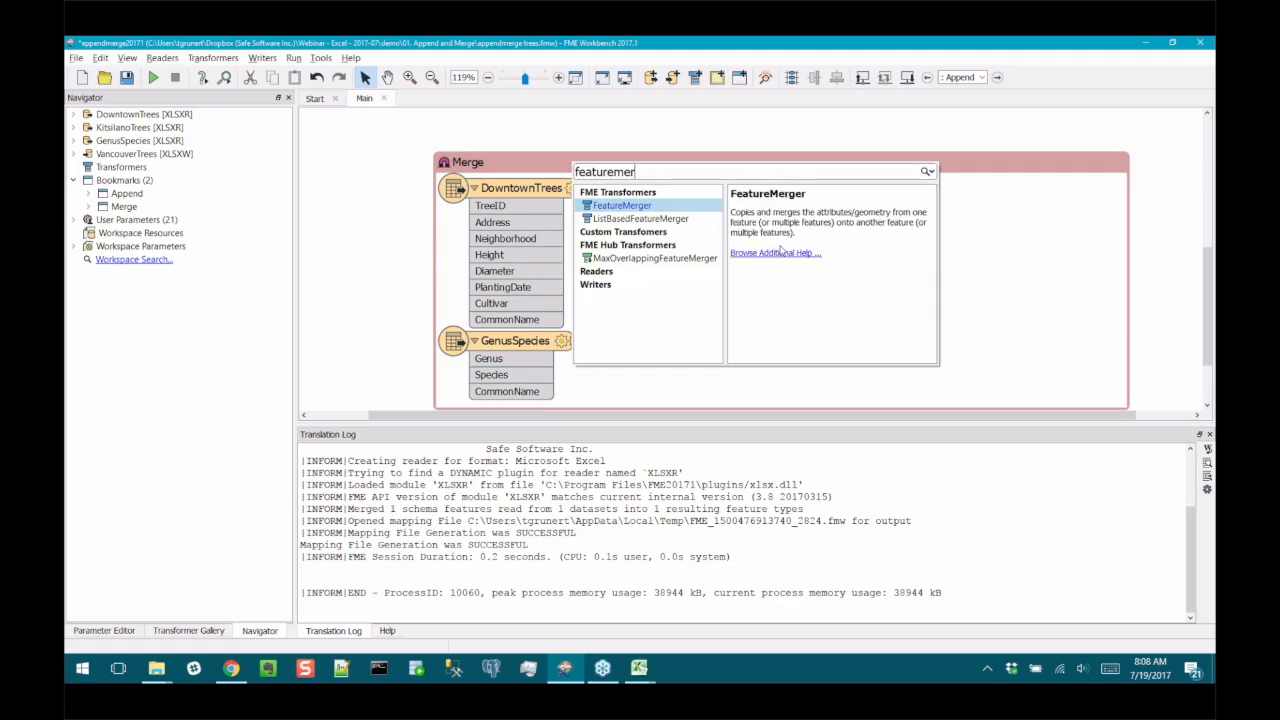
pyautogui.press('Return')
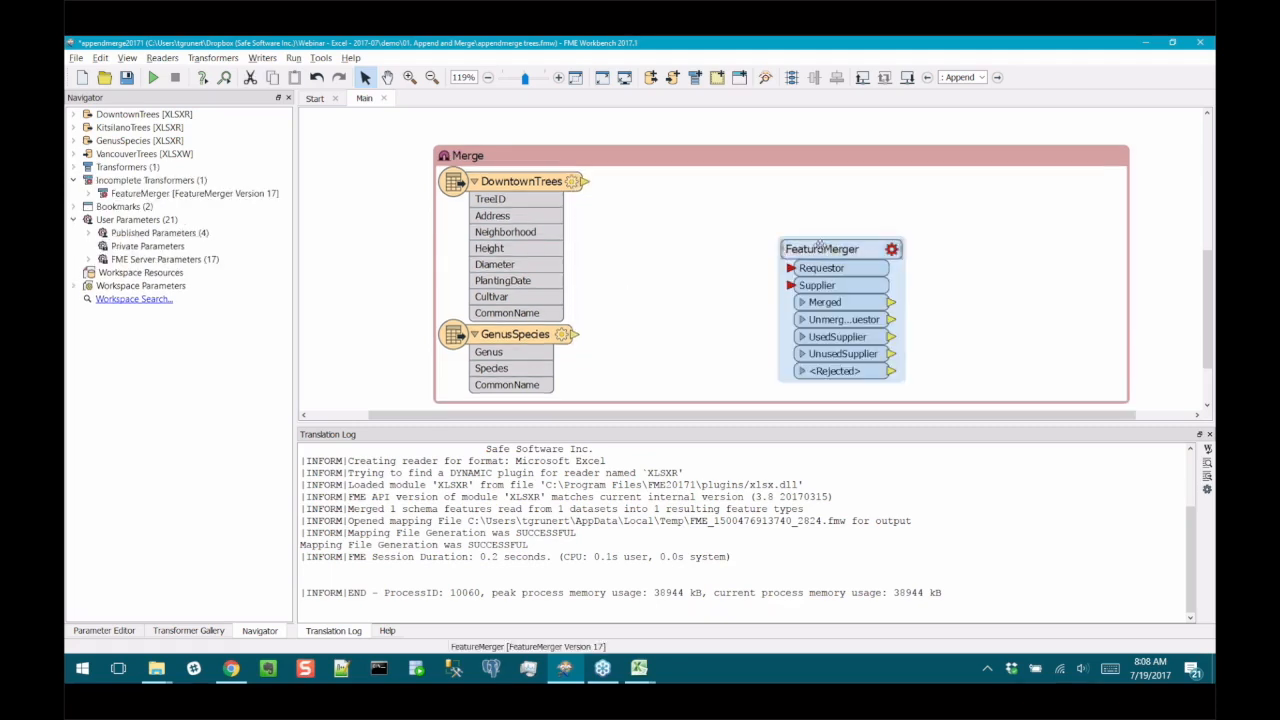
pyautogui.moveTo(829, 249); pyautogui.dragTo(731, 201)
pyautogui.moveTo(586, 181); pyautogui.dragTo(692, 220)
pyautogui.moveTo(576, 334); pyautogui.dragTo(692, 238)
# Configure the FeatureMerger to join the Requestor's CommonName attribute to the Supplier's CommonName attribute
pyautogui.doubleClick(763, 200)
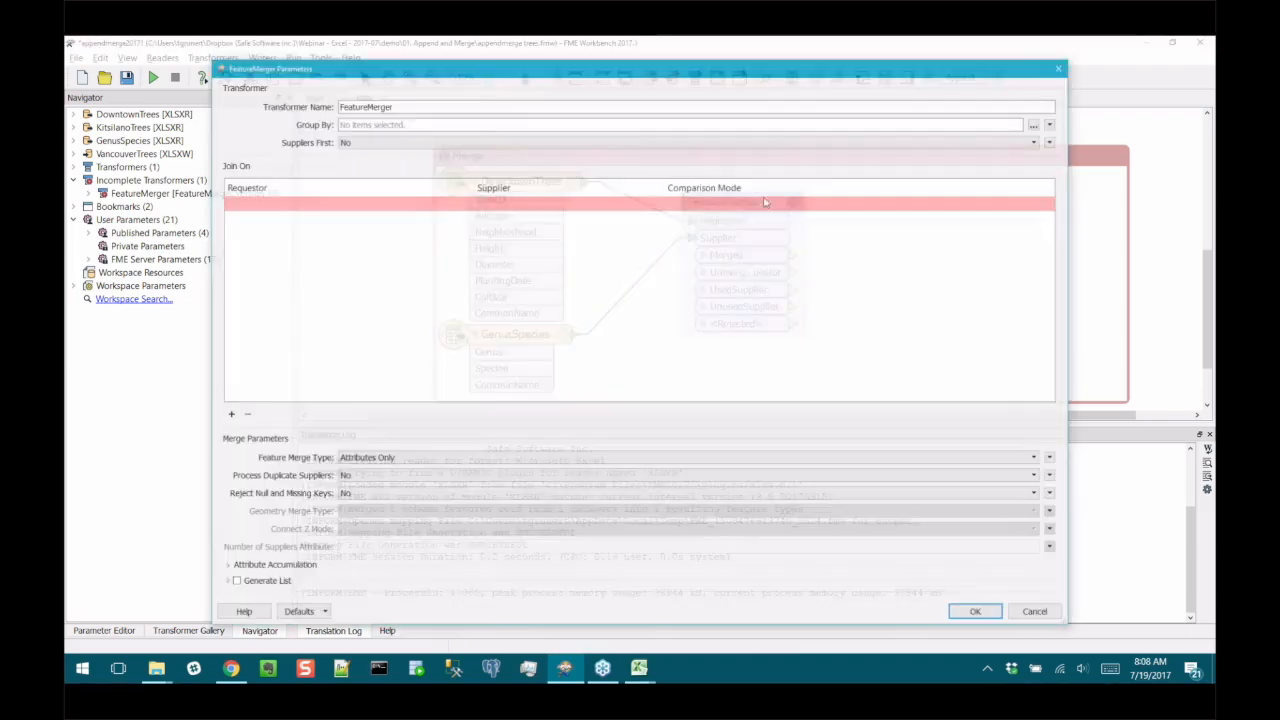
pyautogui.write('Co')
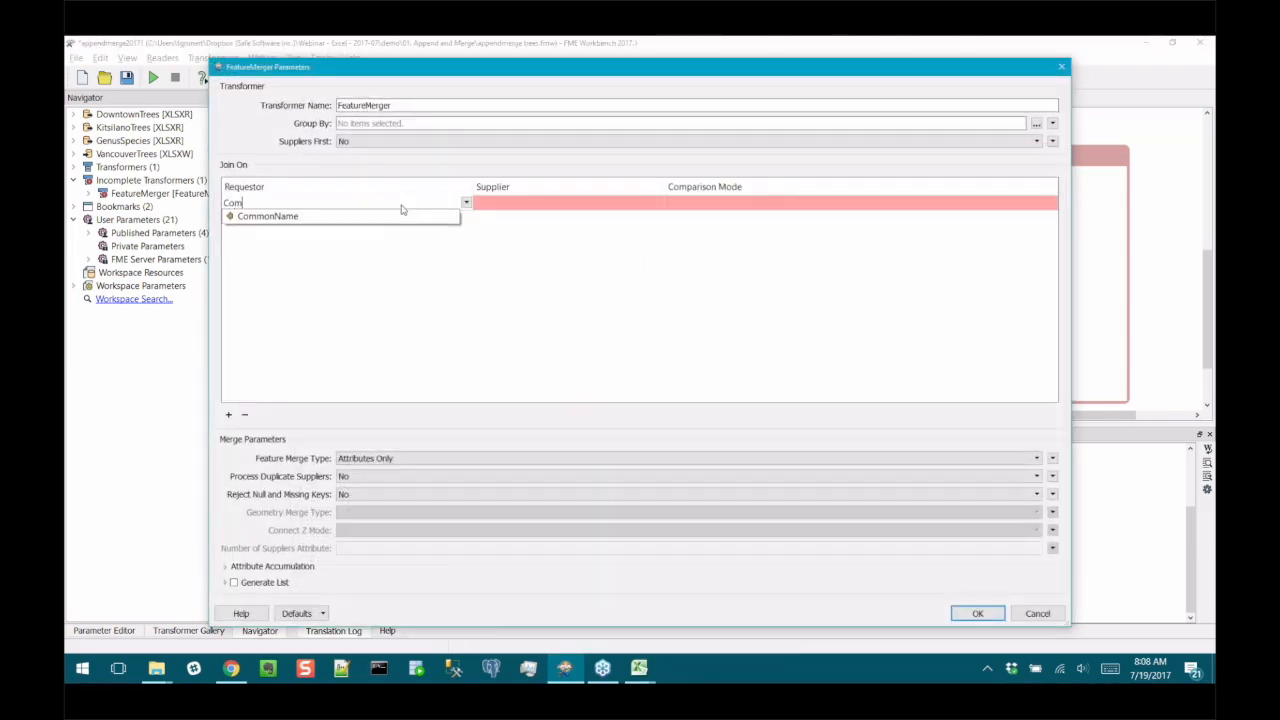
pyautogui.write('m')
pyautogui.click(410, 216)
pyautogui.click(532, 201)
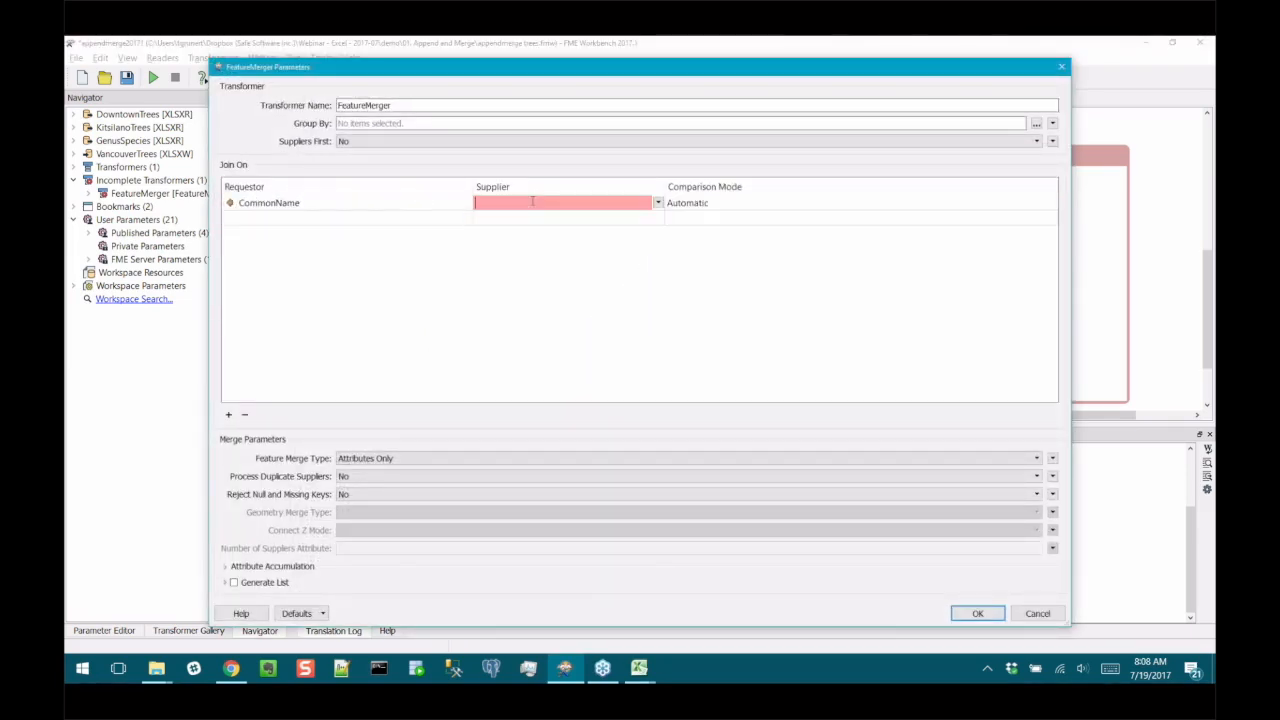
pyautogui.write('Co')
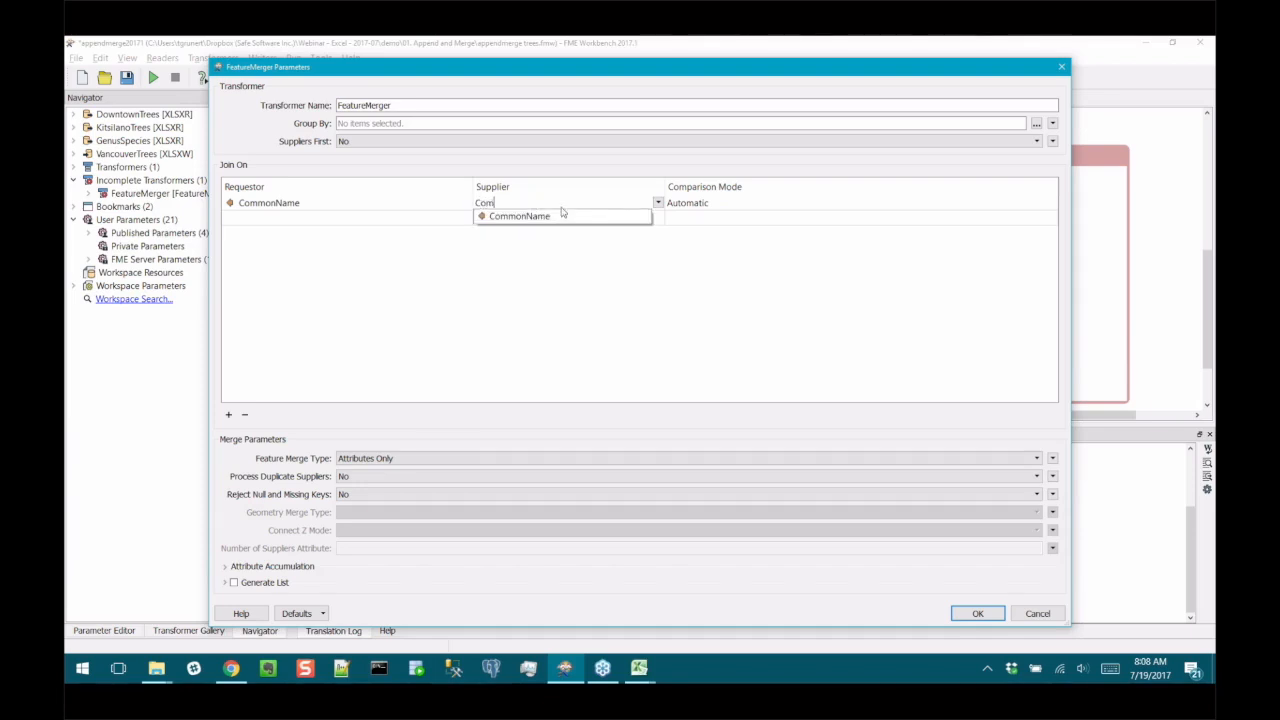
pyautogui.write('monName')
pyautogui.click(558, 216)
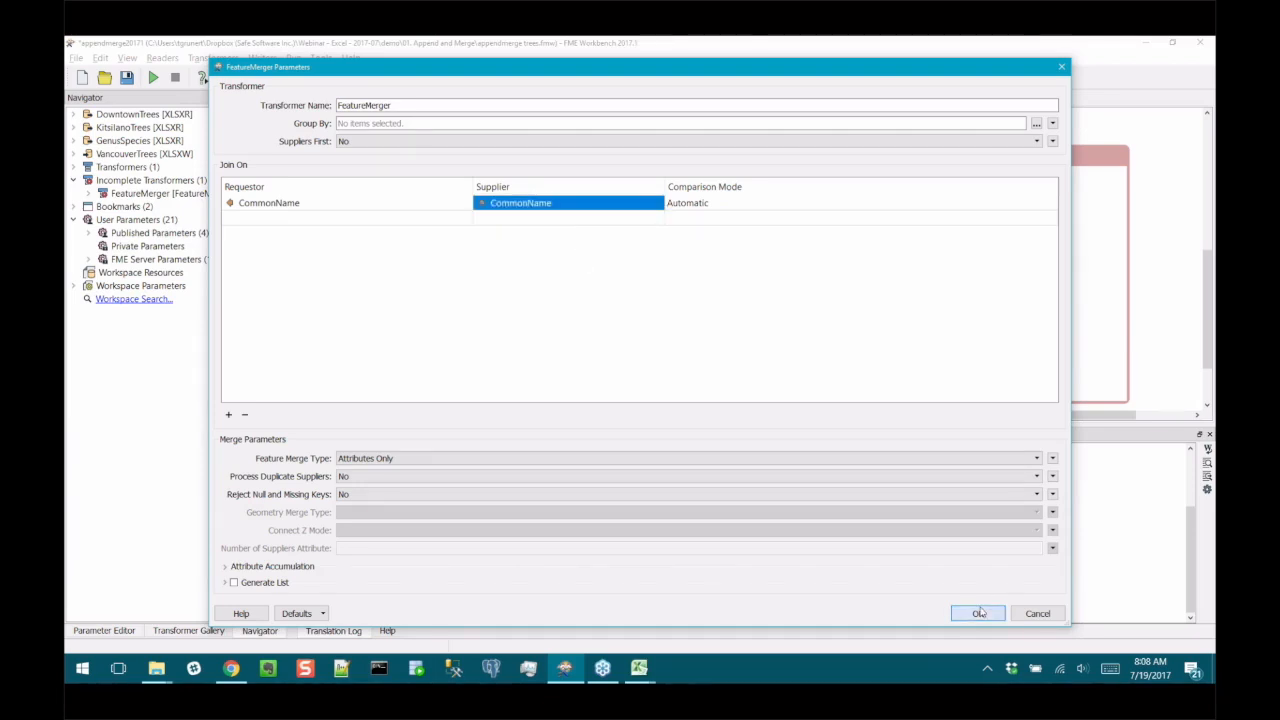
pyautogui.click(978, 613)
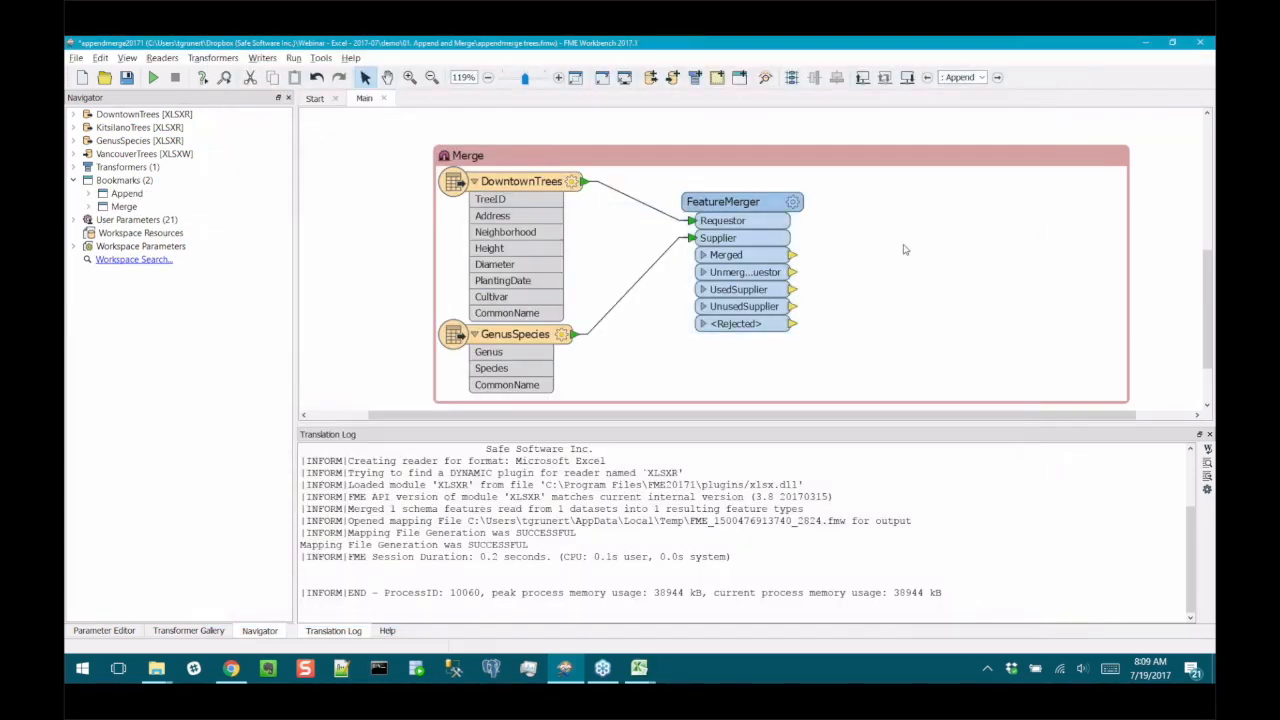
# Add a Microsoft Excel writer for Fully Named Trees.xlsx in the data folder, with the sheet definition set to Automatic
pyautogui.write('excel')
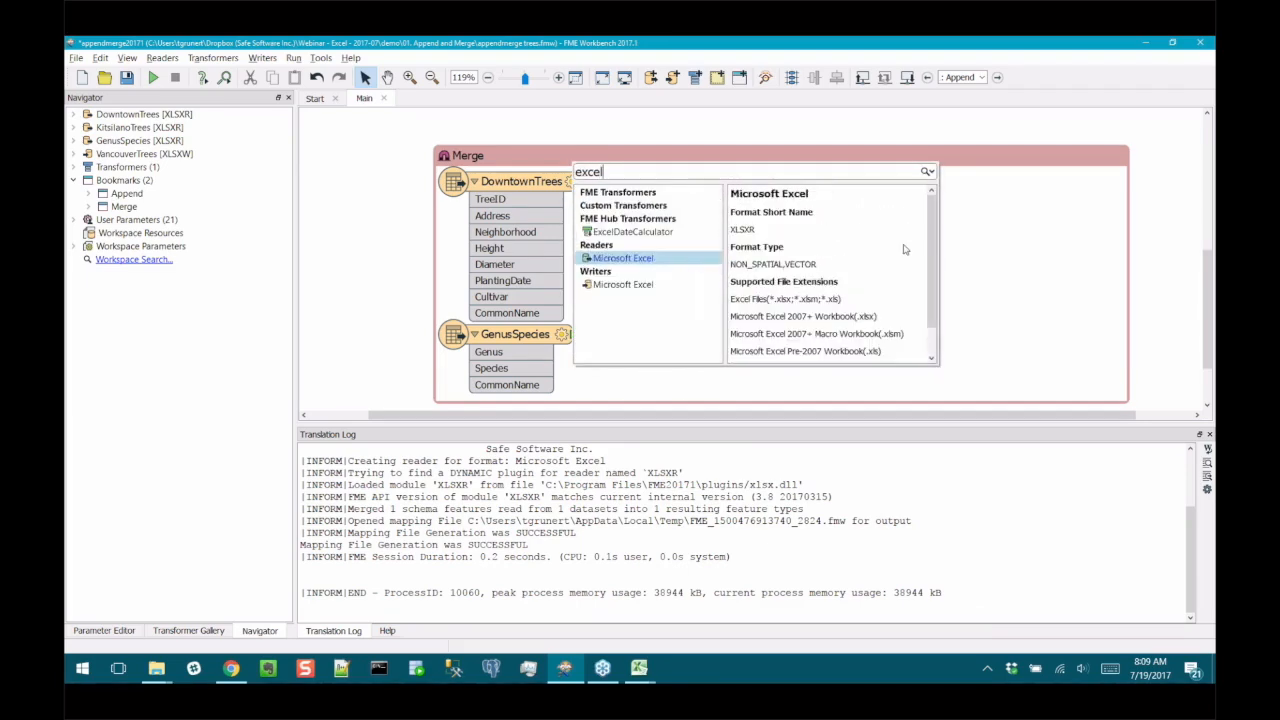
pyautogui.press('Down')
pyautogui.click(648, 286)
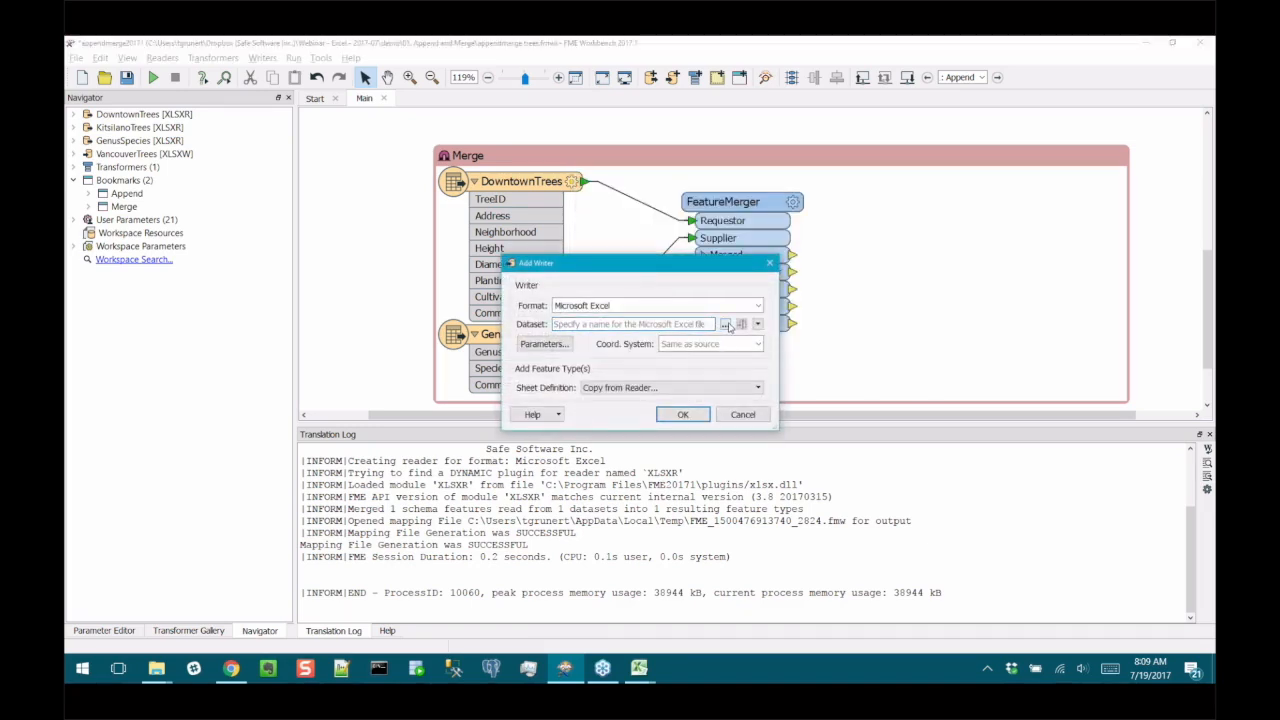
pyautogui.click(725, 324)
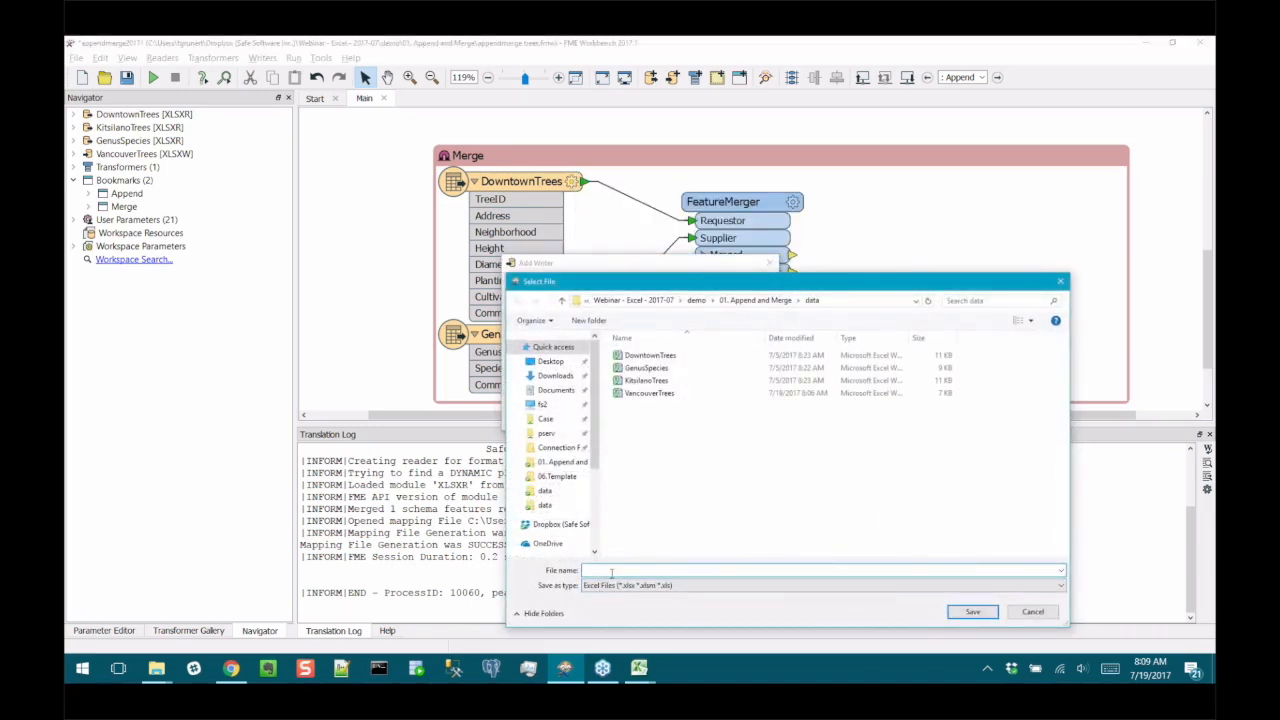
pyautogui.write('Fully Named Trees')
pyautogui.press('Return')
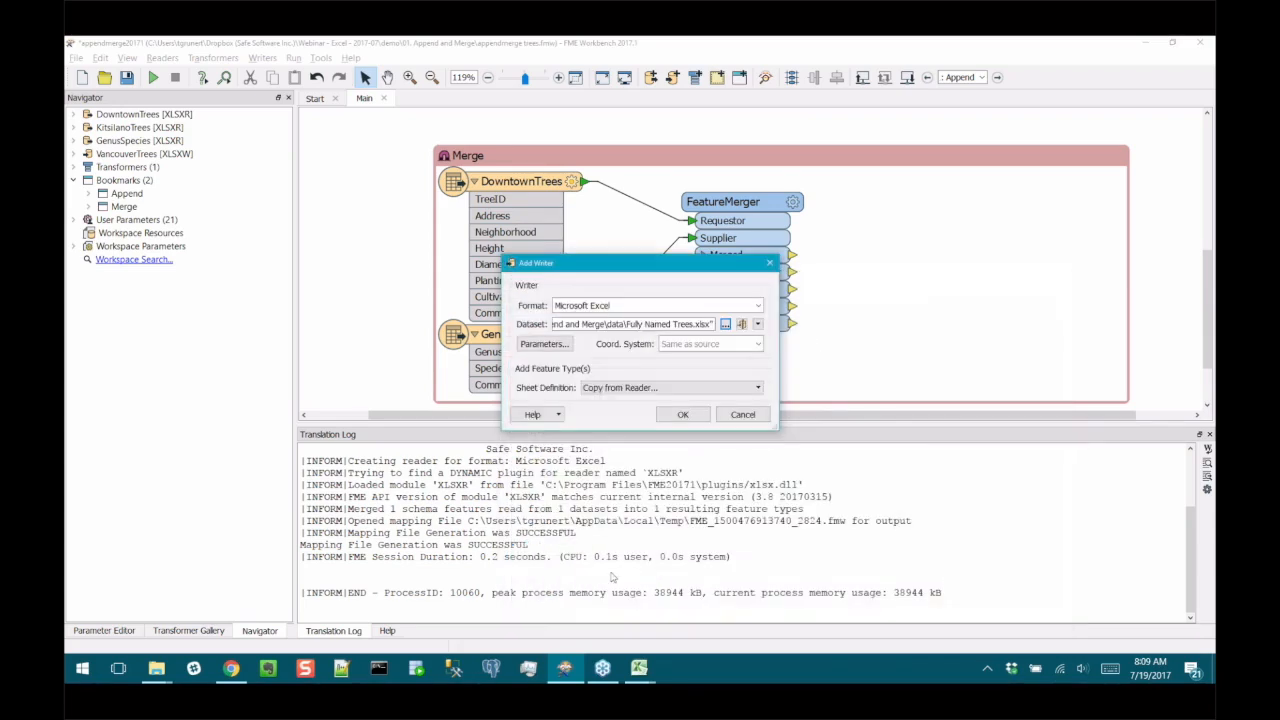
pyautogui.click(640, 388)
pyautogui.click(667, 400)
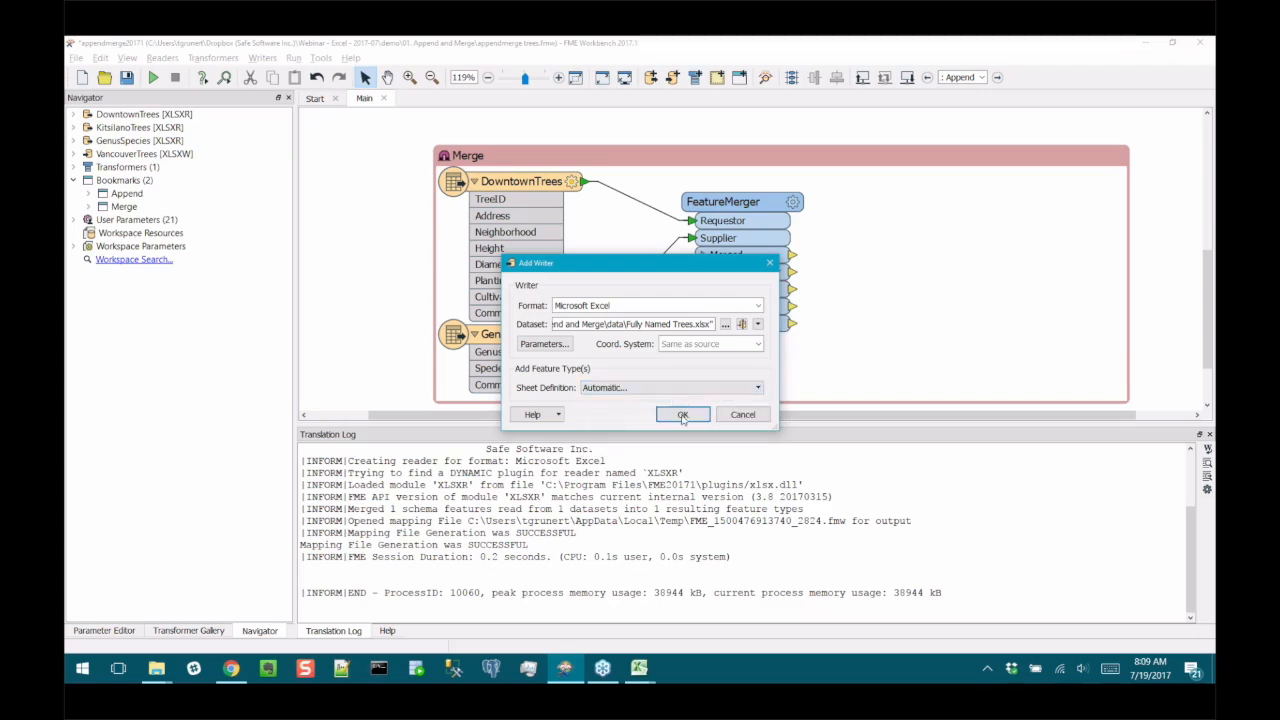
pyautogui.click(683, 415)
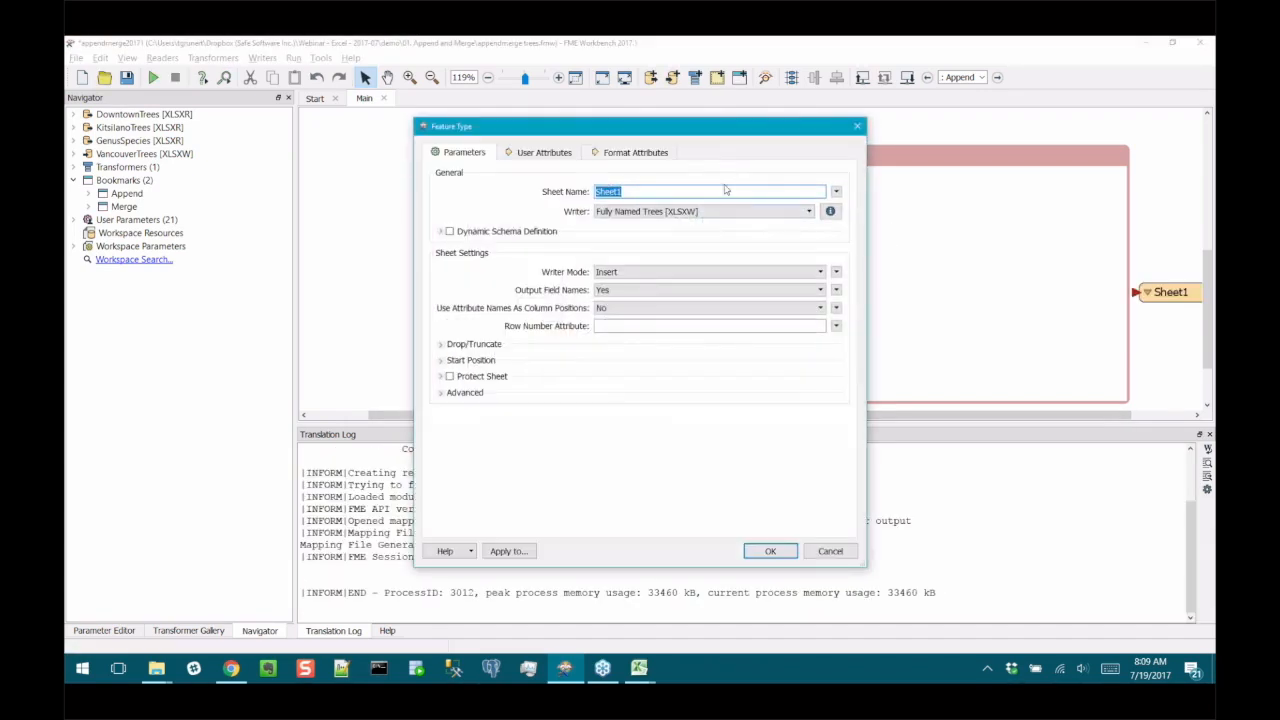
# Name the output sheet Downtown, place it inside the Merge bookmark and connect the FeatureMerger's Merged port to it
pyautogui.write('Downtown')
pyautogui.press('Return')
pyautogui.moveTo(1075, 181); pyautogui.dragTo(990, 221)
pyautogui.moveTo(788, 254); pyautogui.dragTo(977, 197)
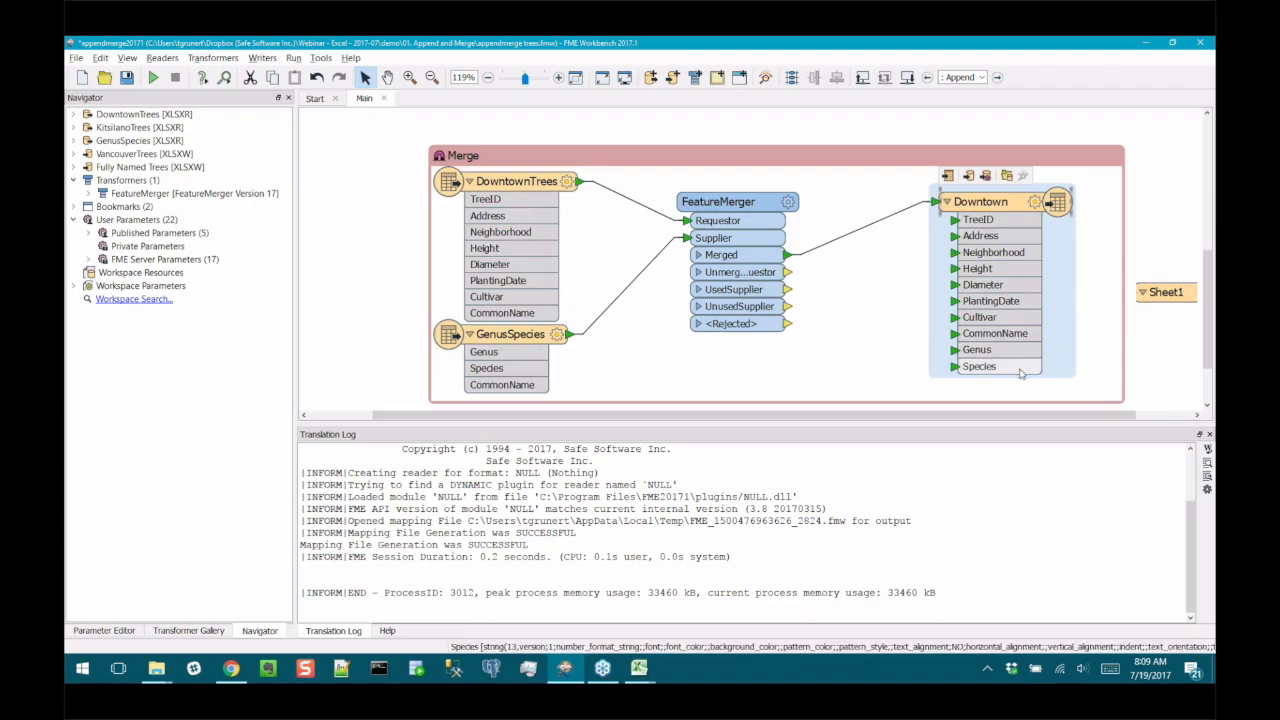
# Run the workspace and open the written Fully Named Trees workbook from its containing folder
pyautogui.click(152, 80)
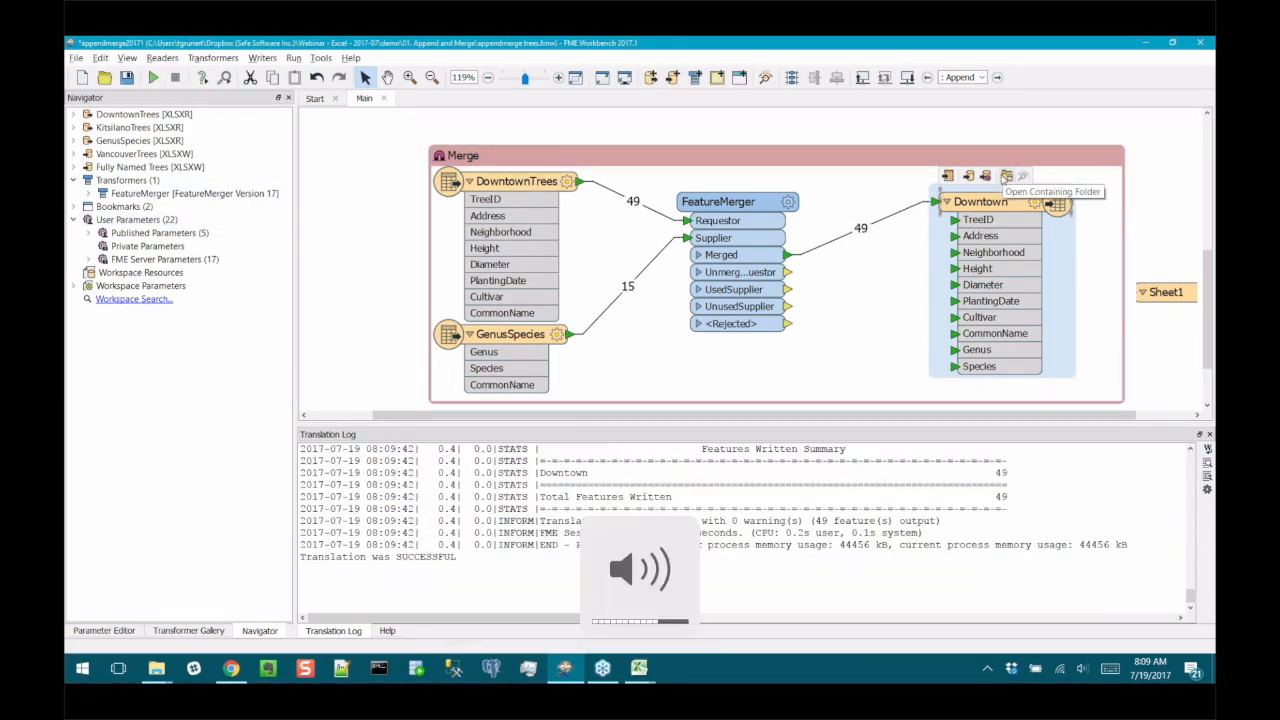
pyautogui.click(1006, 176)
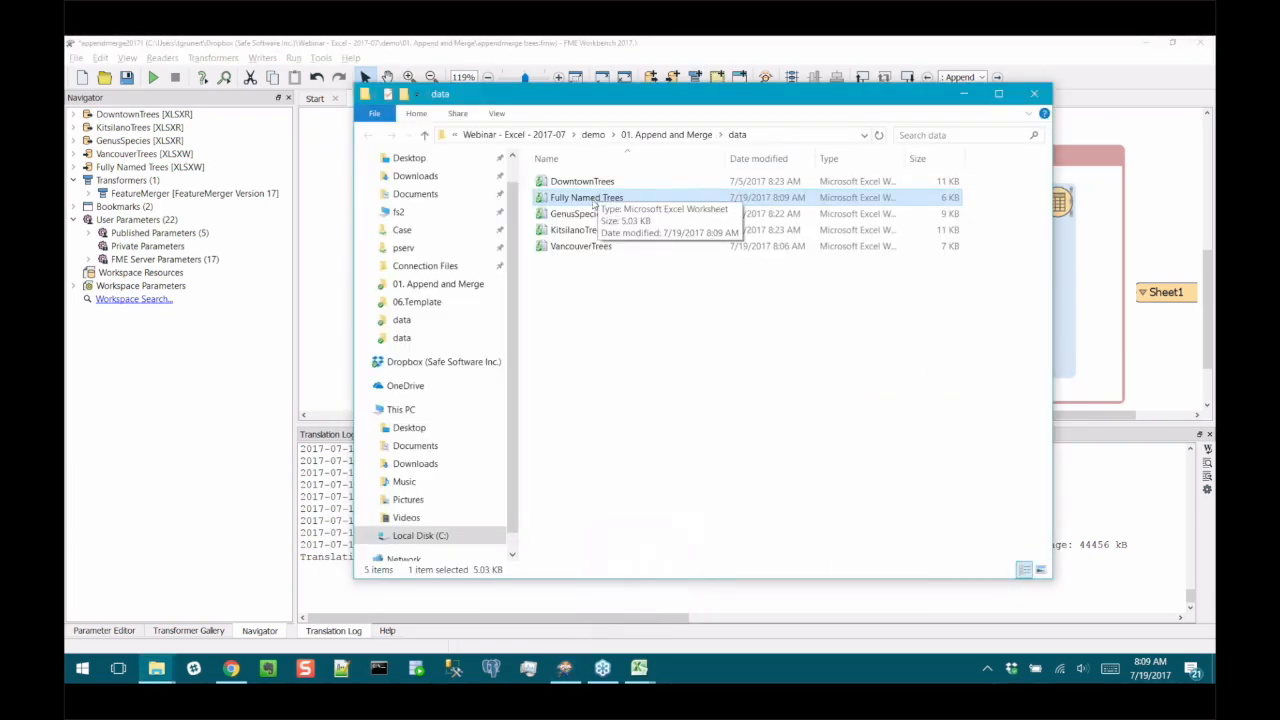
pyautogui.doubleClick(593, 200)
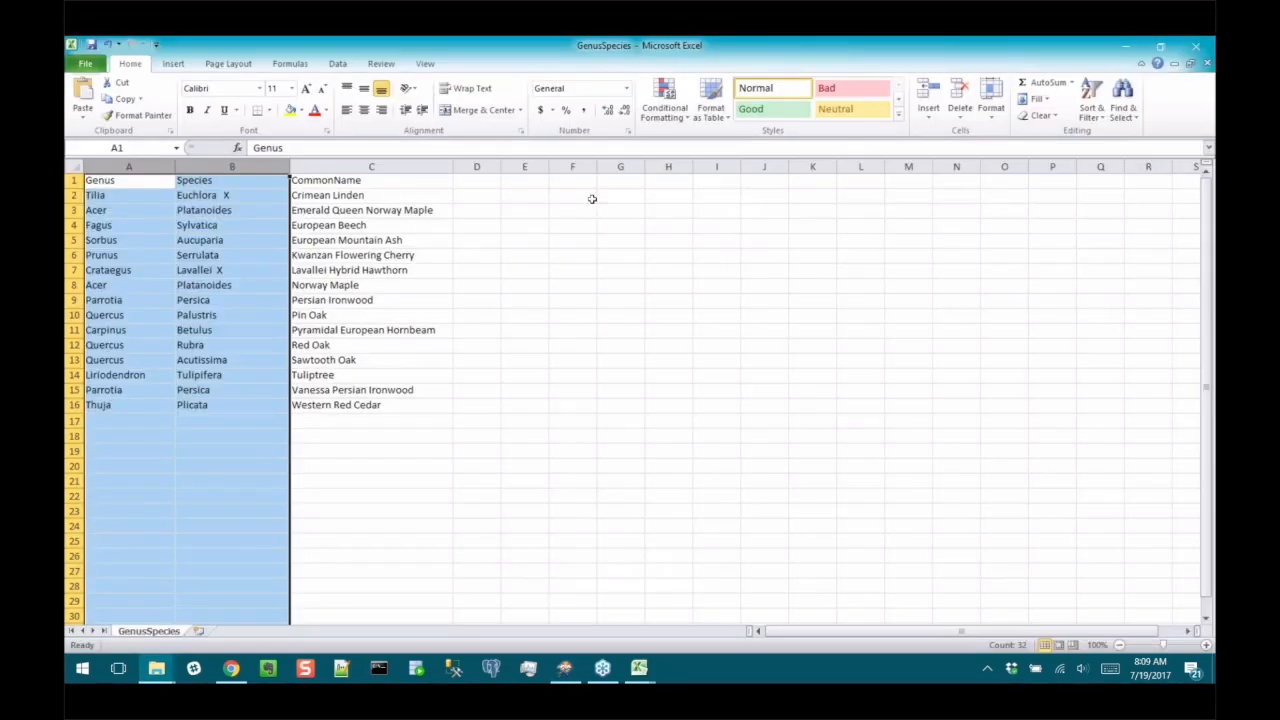
# Examine the CommonName, Genus and Species columns in the Downtown sheet of the Fully Named Trees workbook
pyautogui.moveTo(296, 167); pyautogui.dragTo(352, 167)
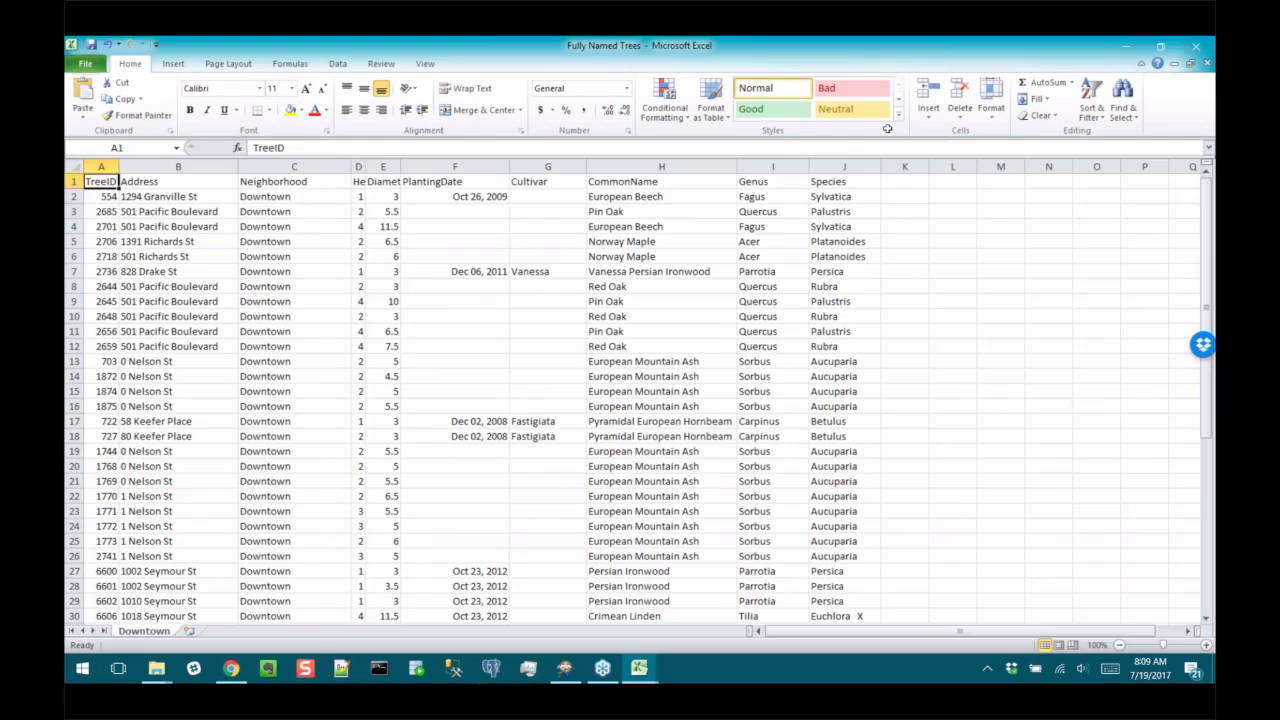
pyautogui.click(676, 167)
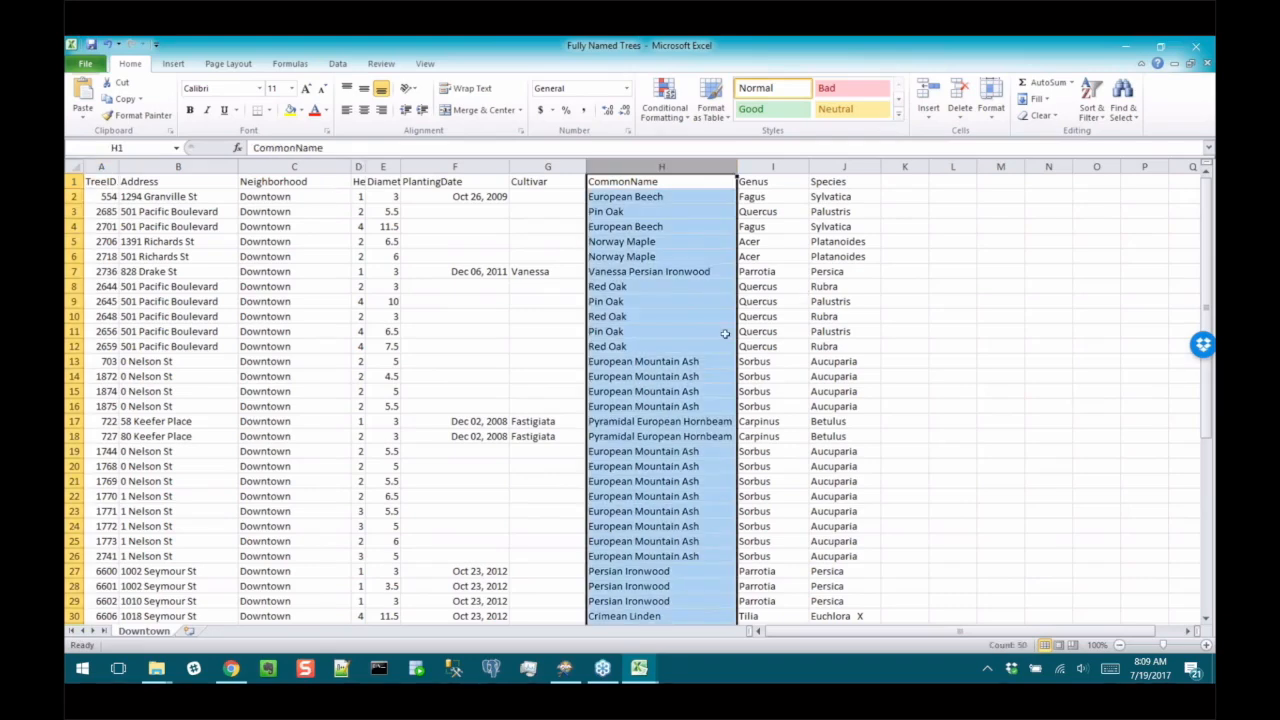
pyautogui.click(772, 167)
pyautogui.click(844, 167)
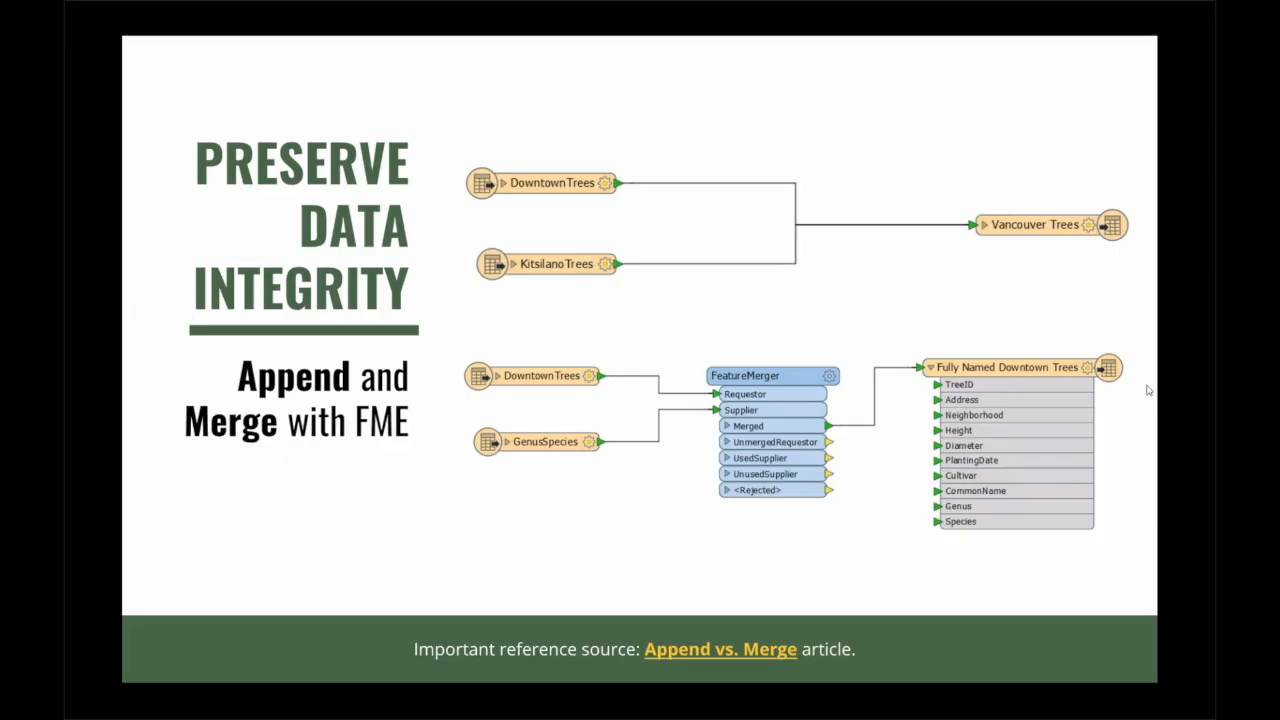
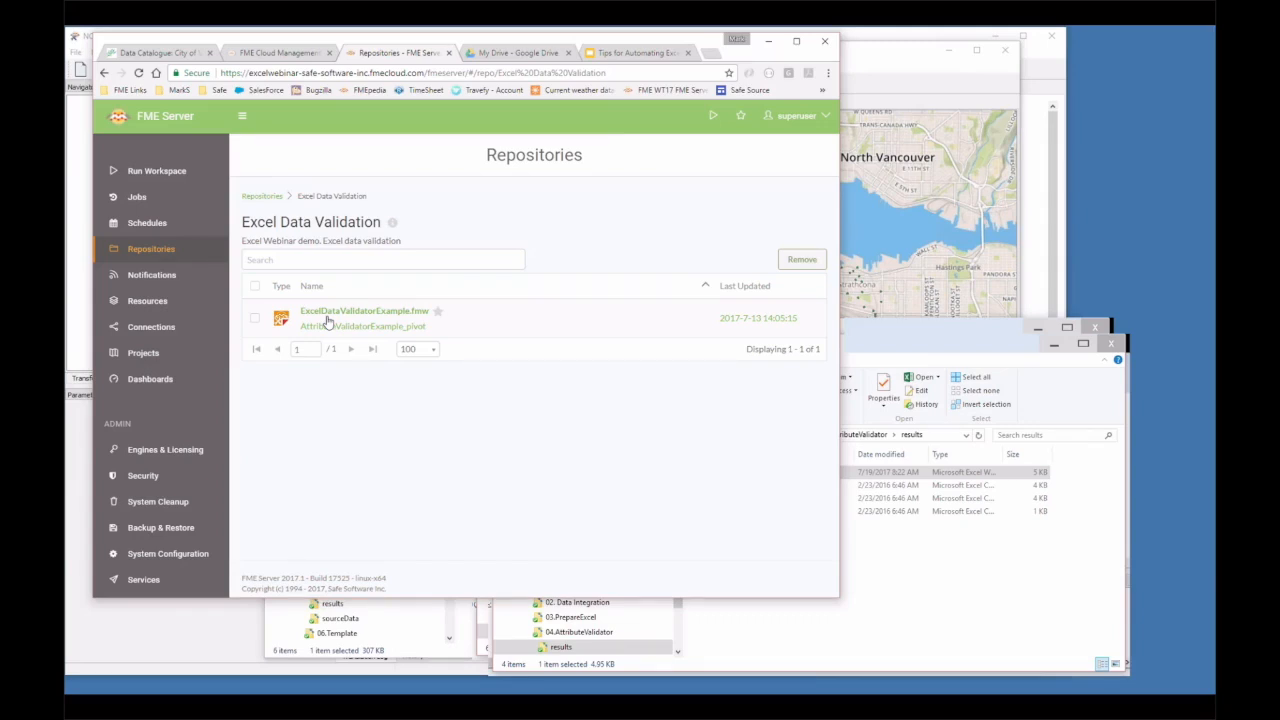
# In FME Server, review the settings of the Excel Validation publication and the contents of the Excel Data Validation repository
pyautogui.click(162, 280)
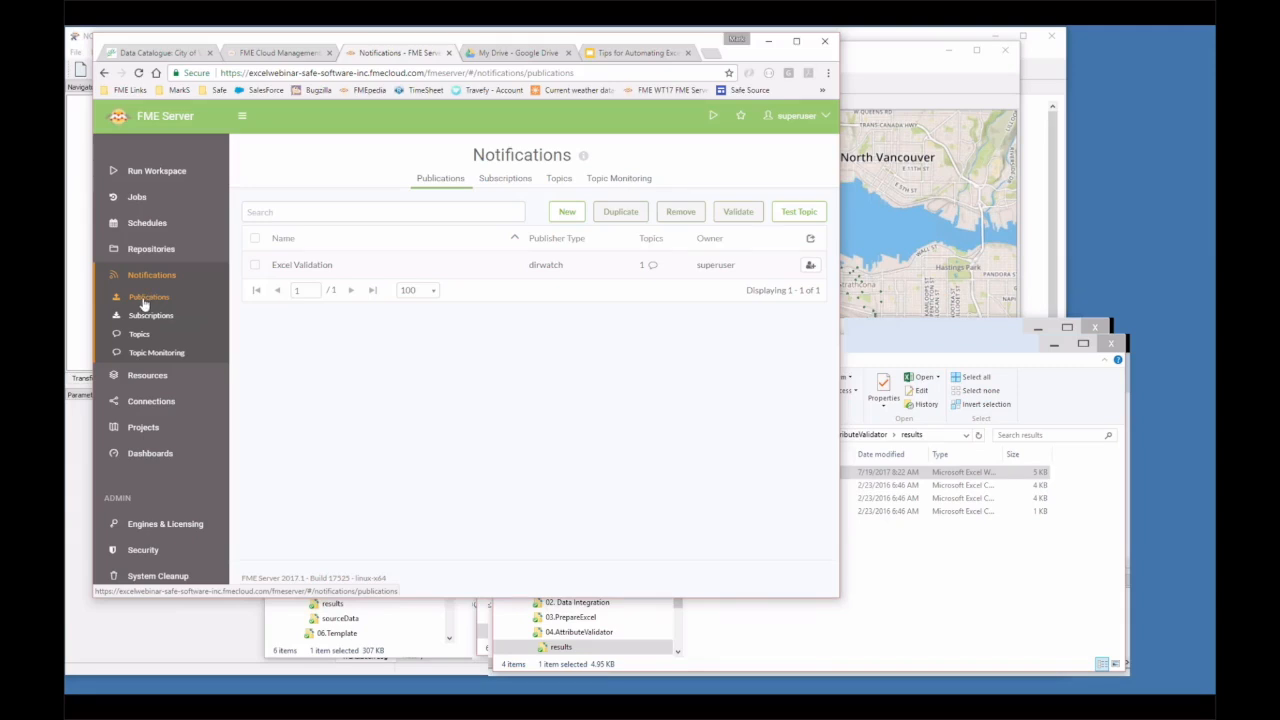
pyautogui.click(291, 266)
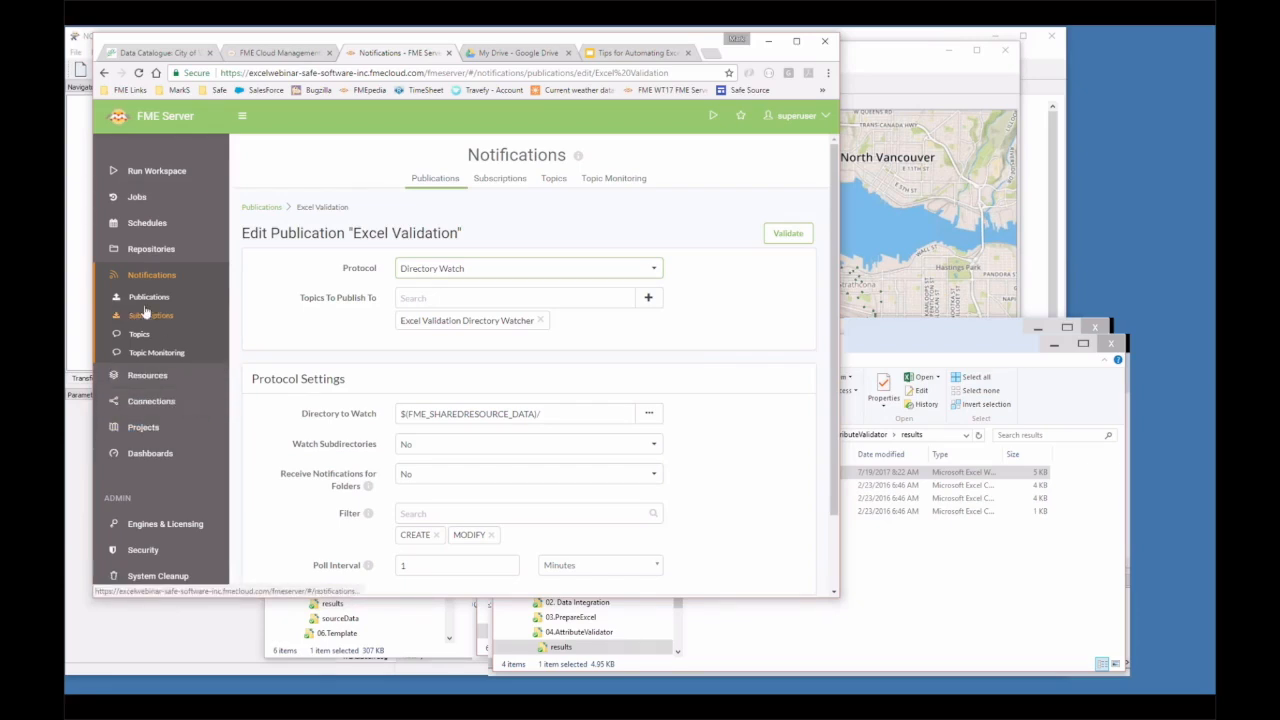
pyautogui.click(133, 256)
pyautogui.click(312, 360)
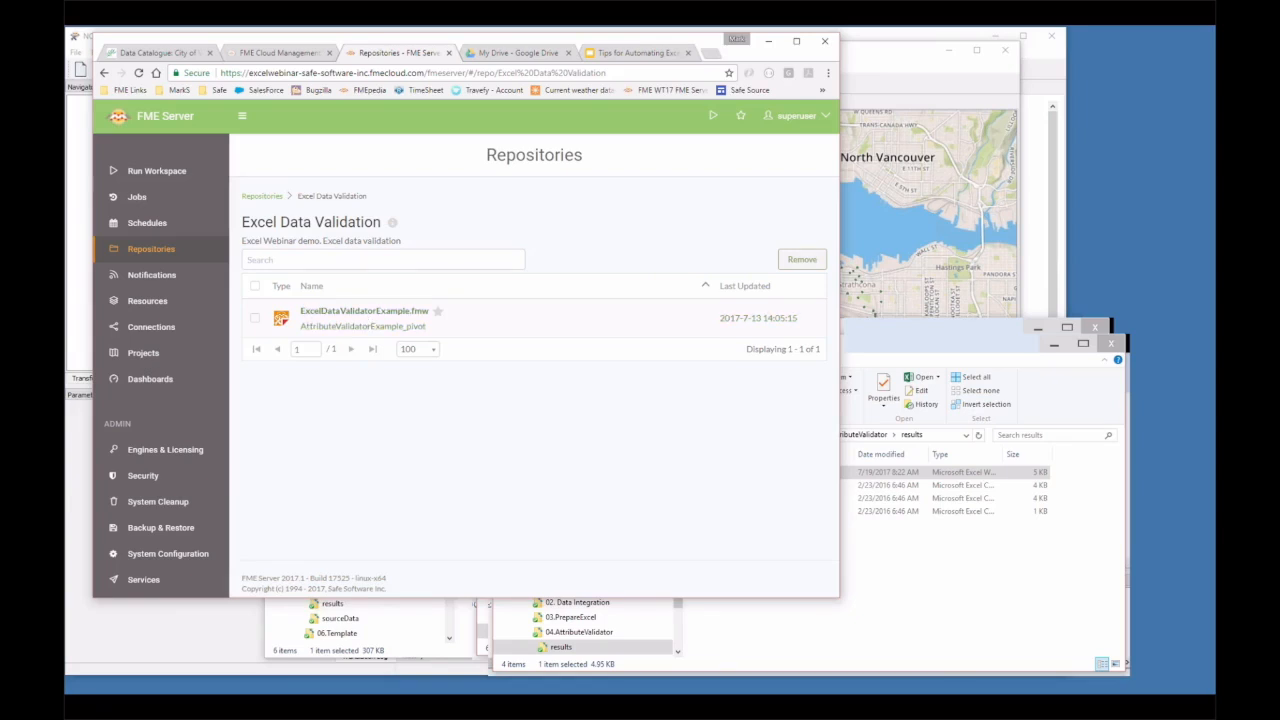
# Delete DataPoints.xlsx from the Data folder in the FME Server resources
pyautogui.click(142, 302)
pyautogui.click(318, 345)
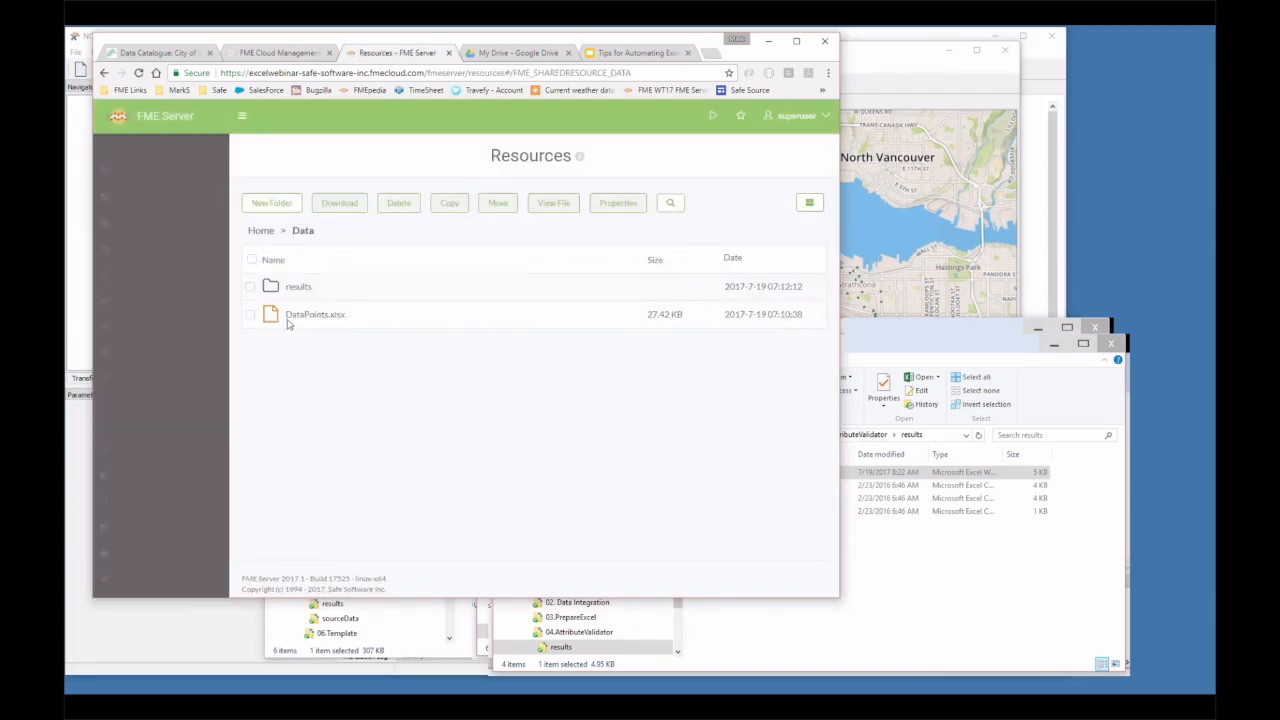
pyautogui.click(251, 315)
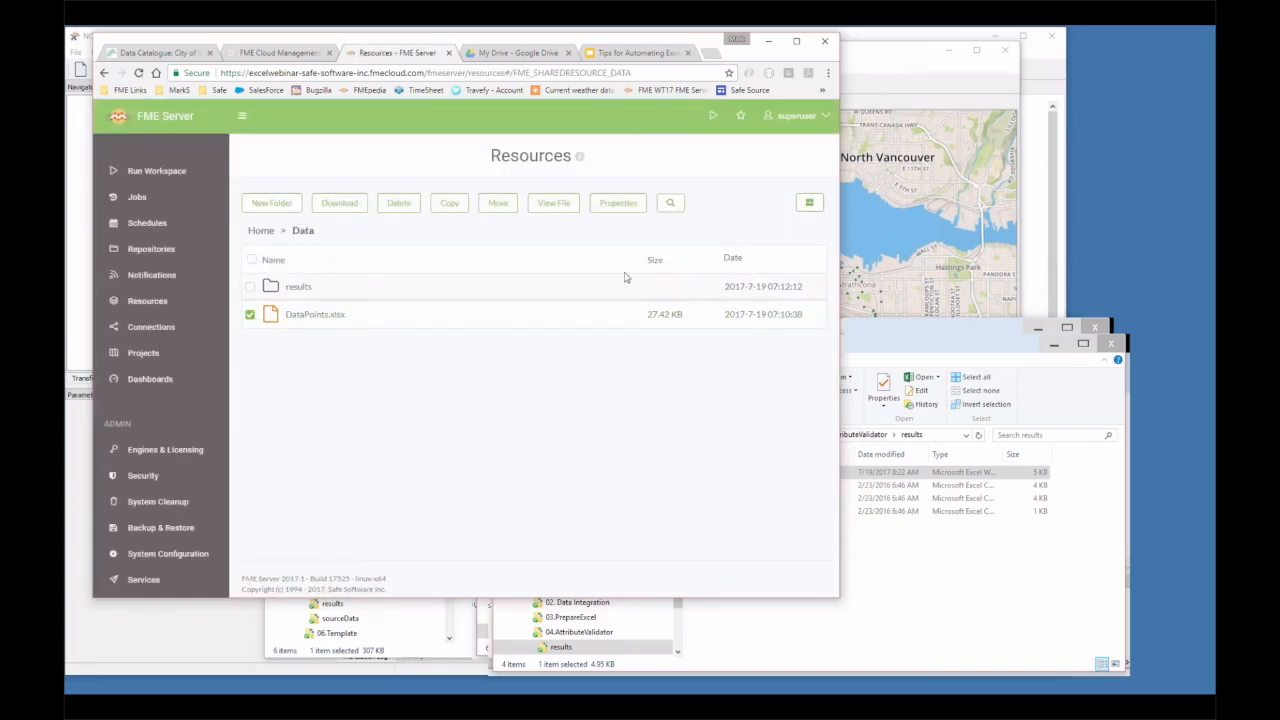
pyautogui.click(405, 208)
pyautogui.click(521, 370)
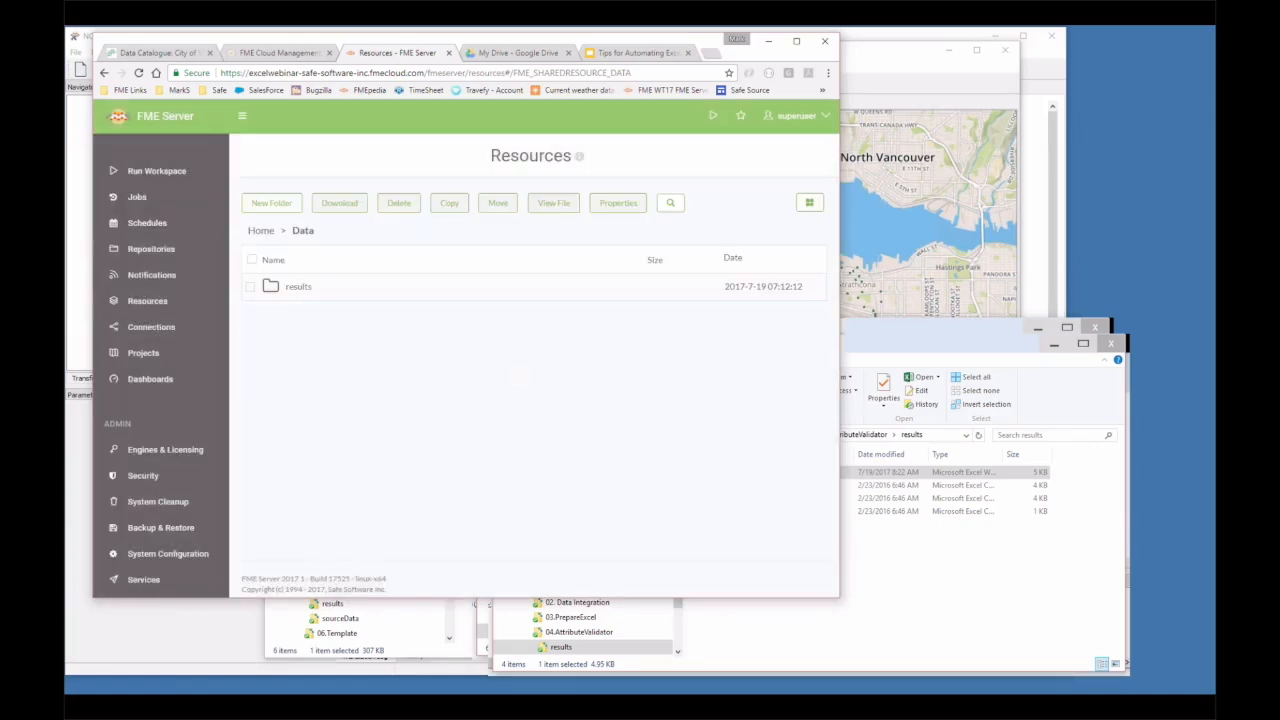
# Upload DataPoints.xlsx from the local 05.Automation folder to the Data folder in the FME Server resources
pyautogui.moveTo(104, 229)
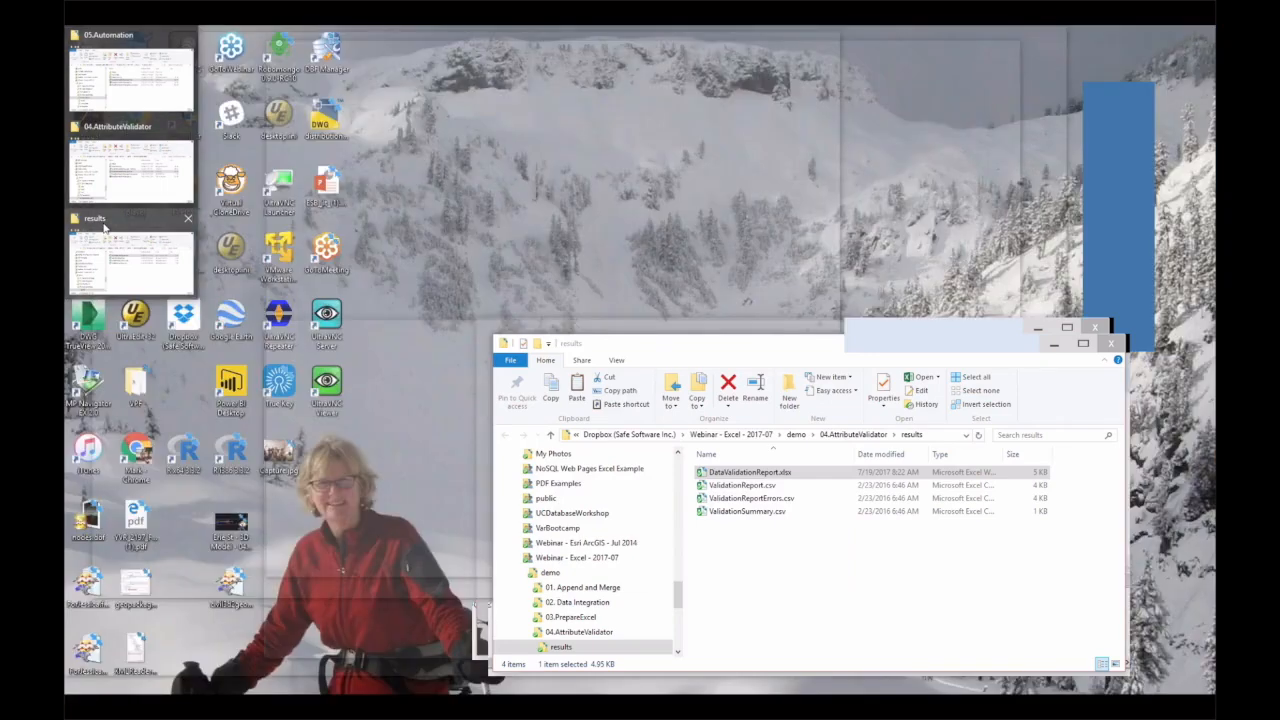
pyautogui.click(104, 229)
pyautogui.click(796, 434)
pyautogui.click(737, 524)
pyautogui.doubleClick(737, 525)
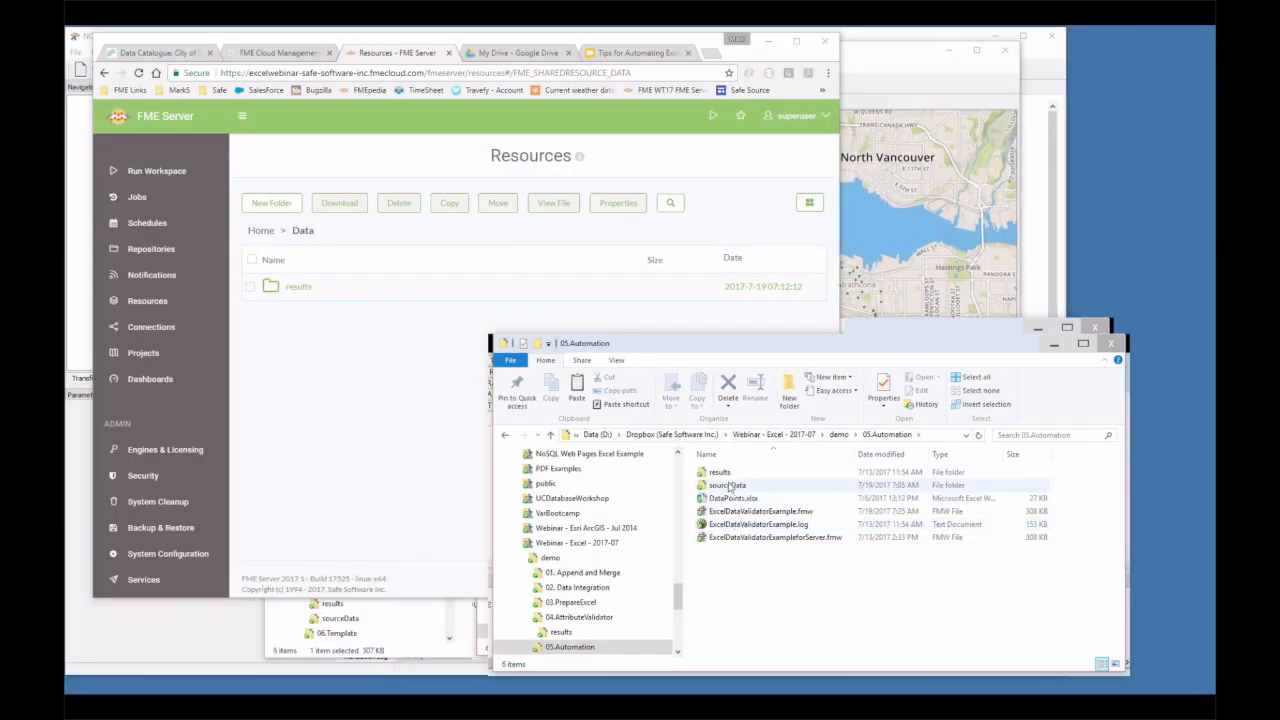
pyautogui.moveTo(733, 502); pyautogui.dragTo(371, 290)
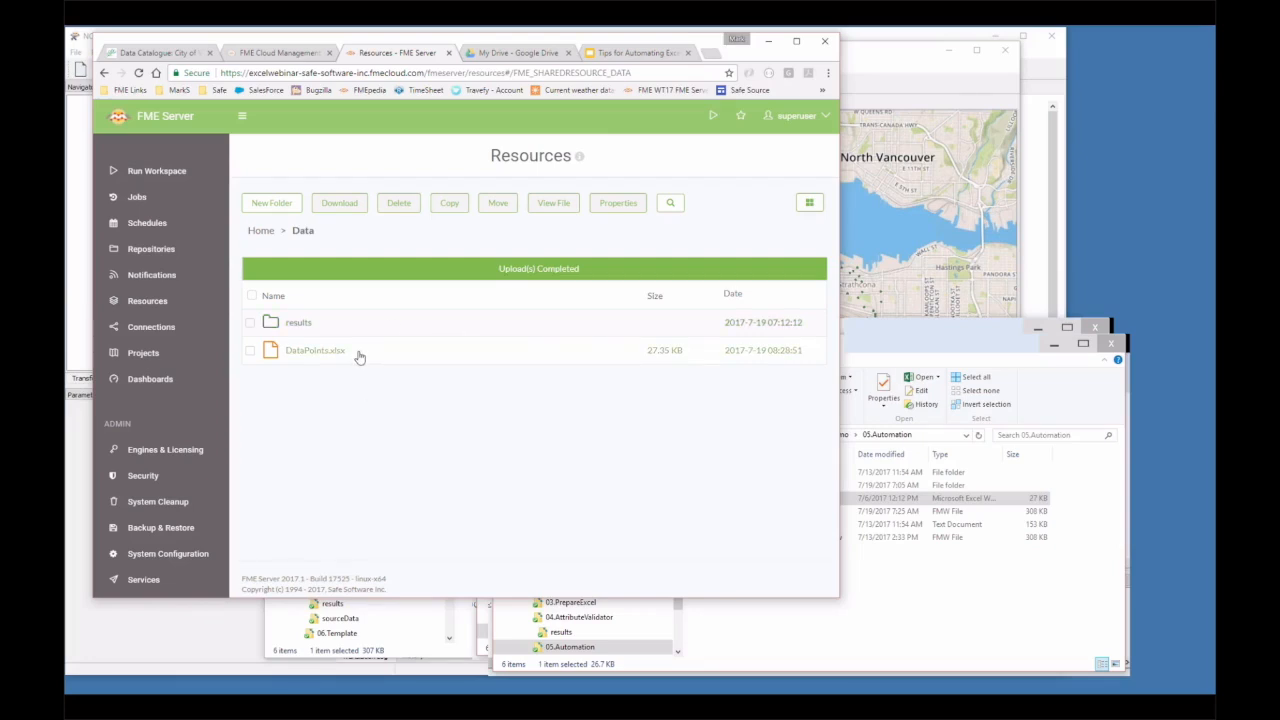
# Switch to Gmail, open the newest Excel File Validation e-mail and examine its message and DataValidationReport.xlsx attachment
pyautogui.click(1117, 122)
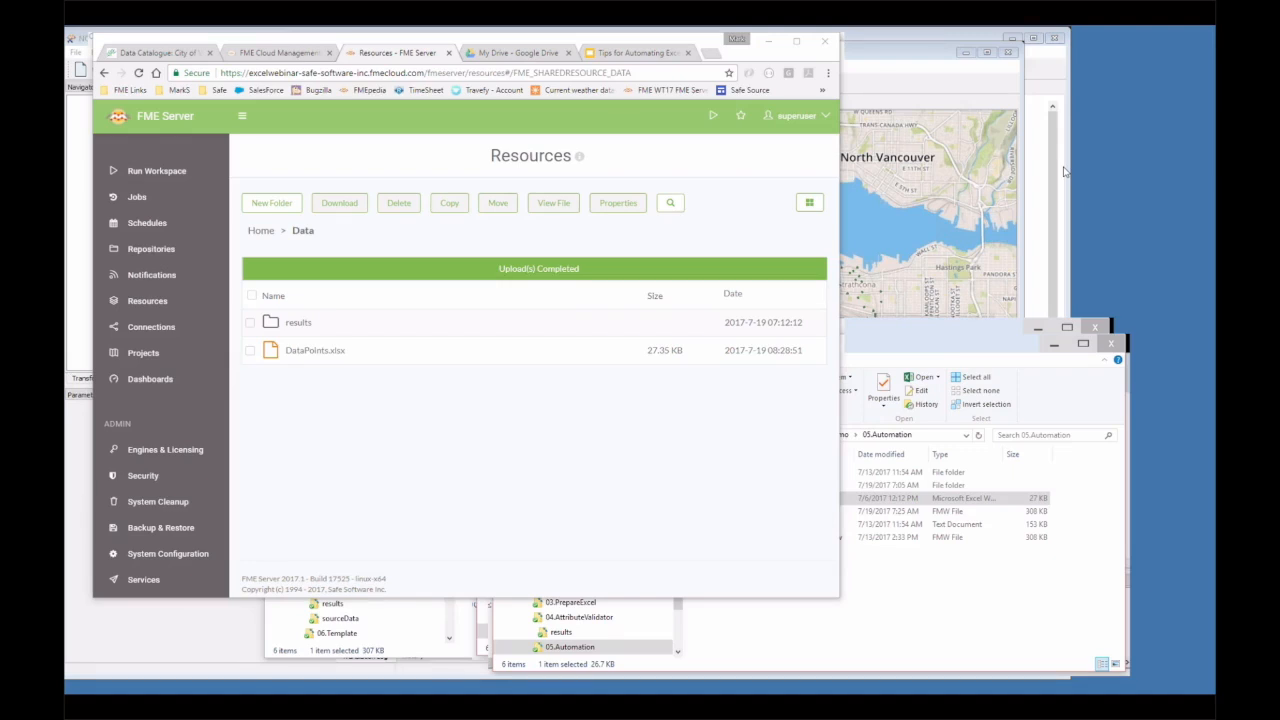
pyautogui.hotkey('alt', 'Tab')
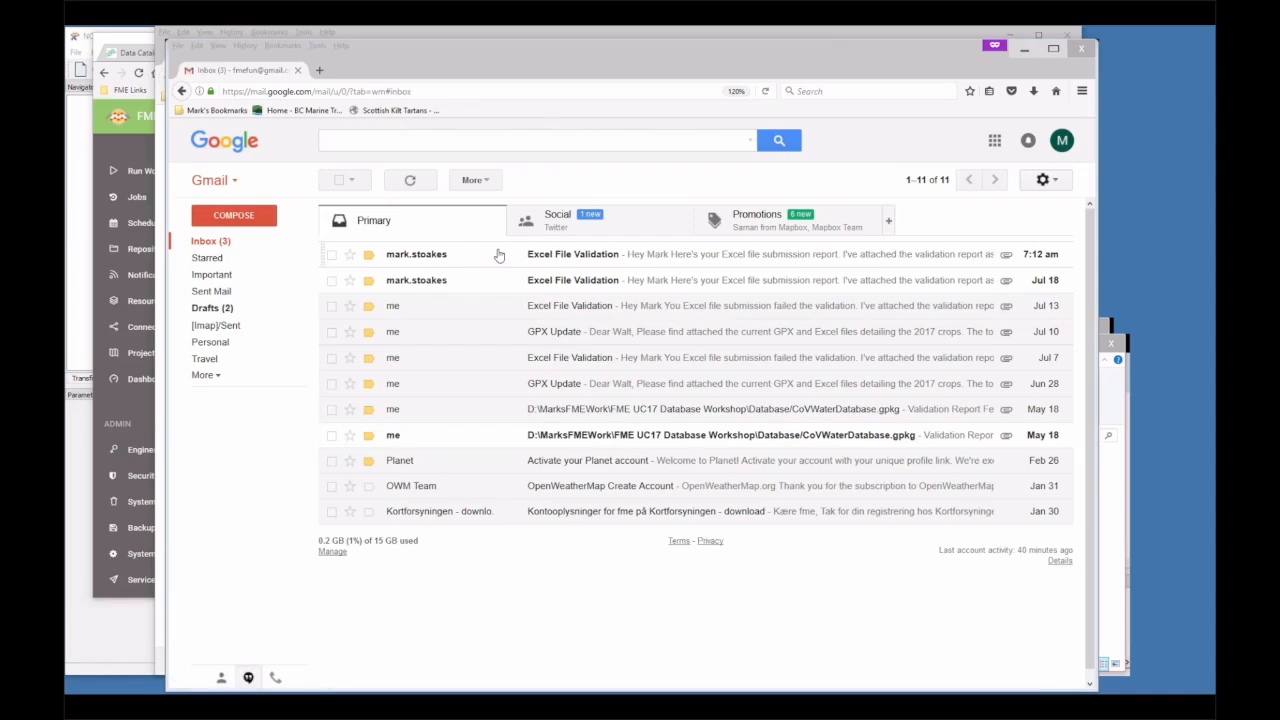
pyautogui.moveTo(411, 54); pyautogui.dragTo(347, 51)
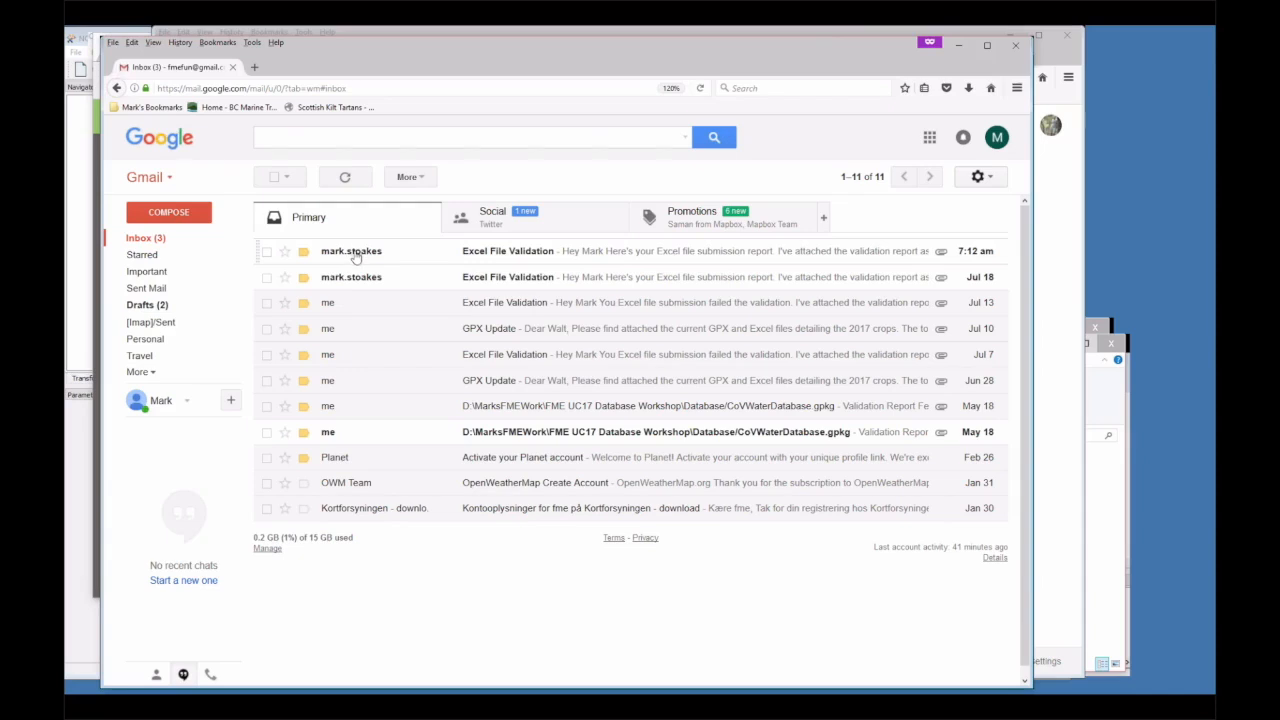
pyautogui.moveTo(356, 257)
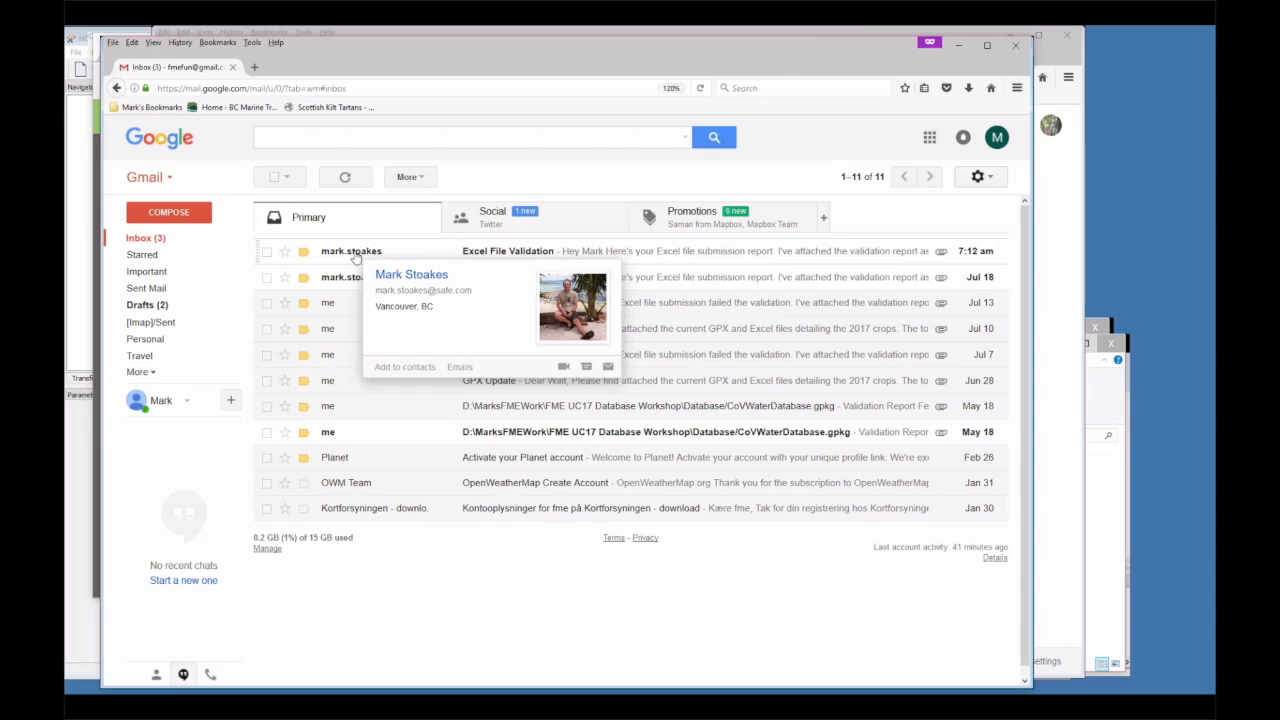
pyautogui.click(356, 257)
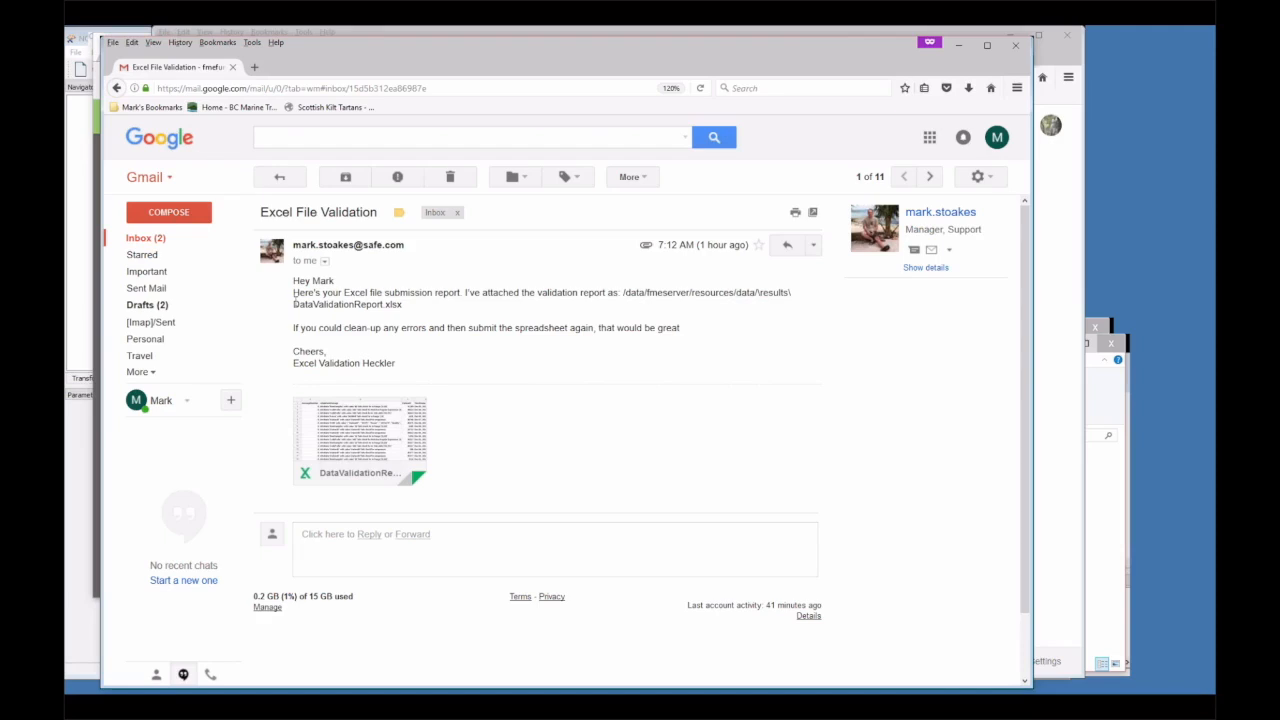
pyautogui.moveTo(365, 440)
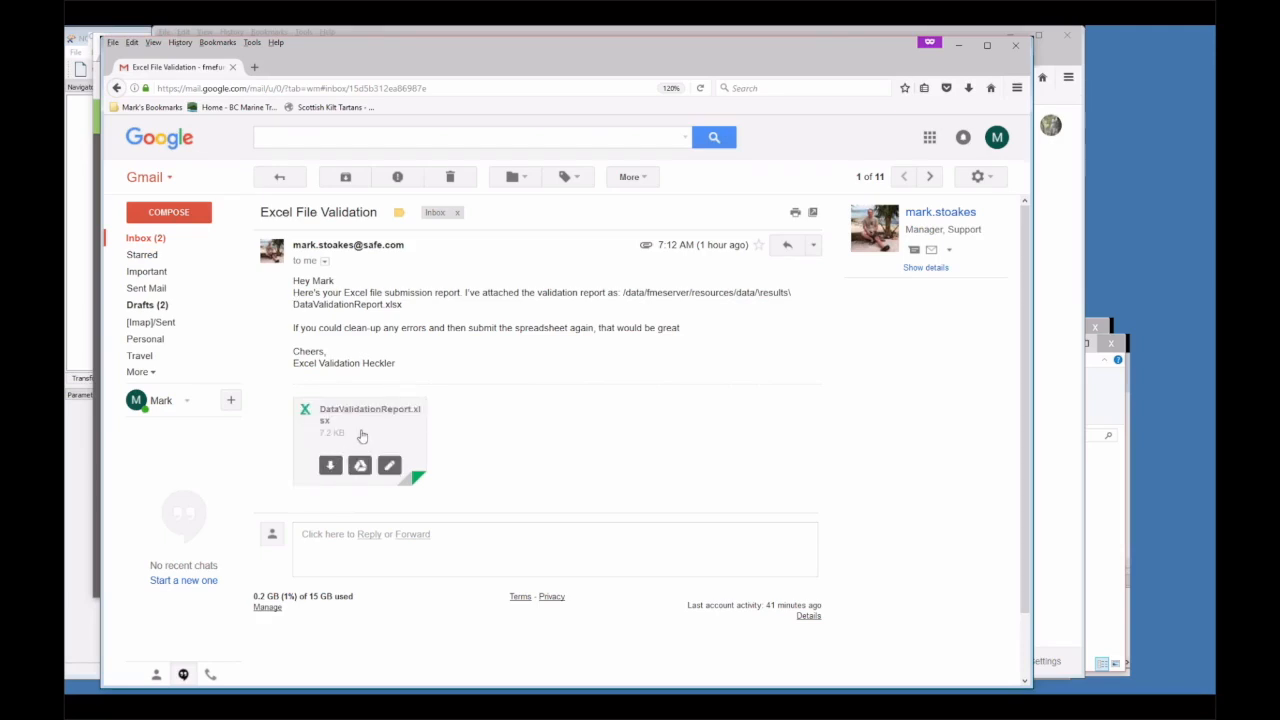
# Preview the DataValidationReport.xlsx attachment of the Excel File Validation e-mail, then close the Gmail tab
pyautogui.click(362, 436)
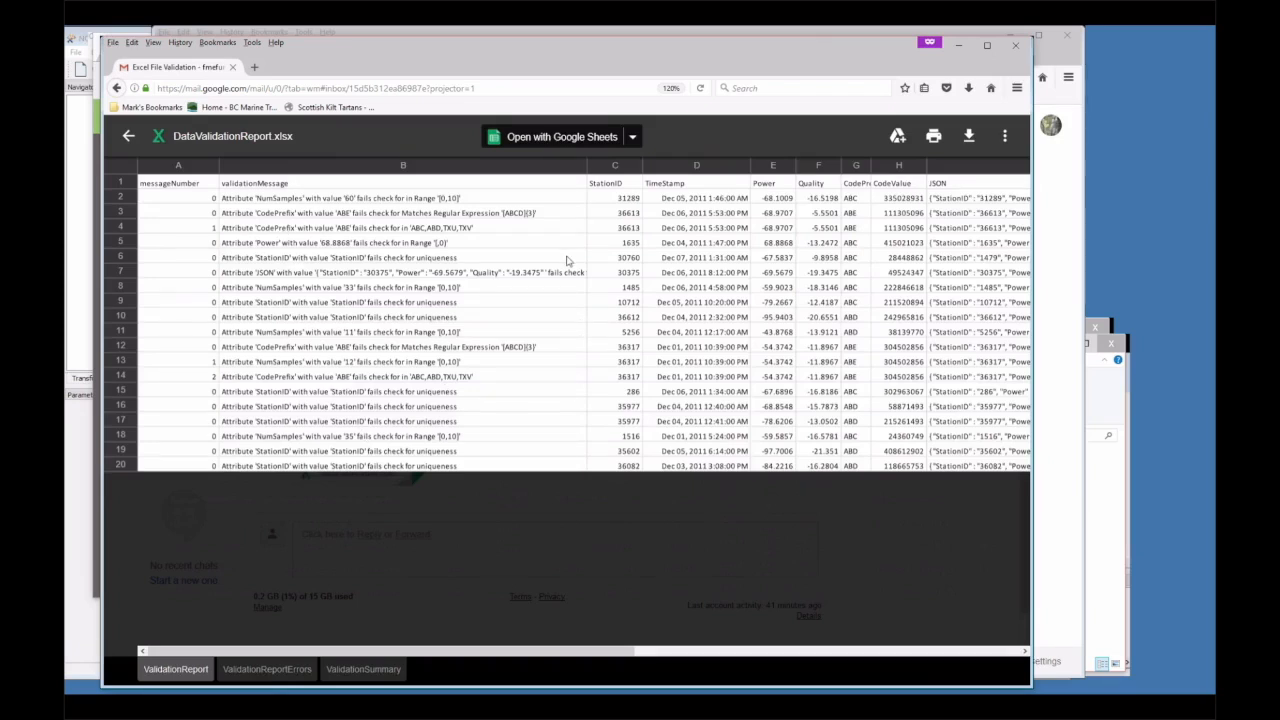
pyautogui.click(234, 68)
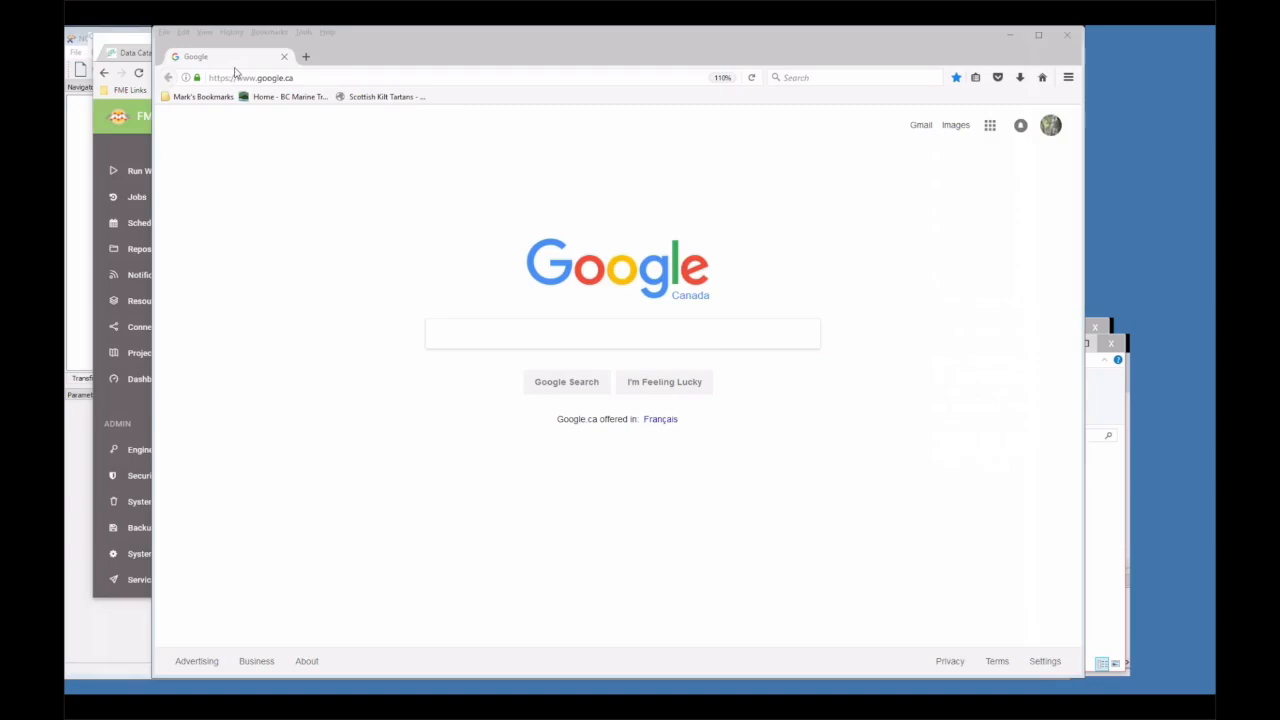
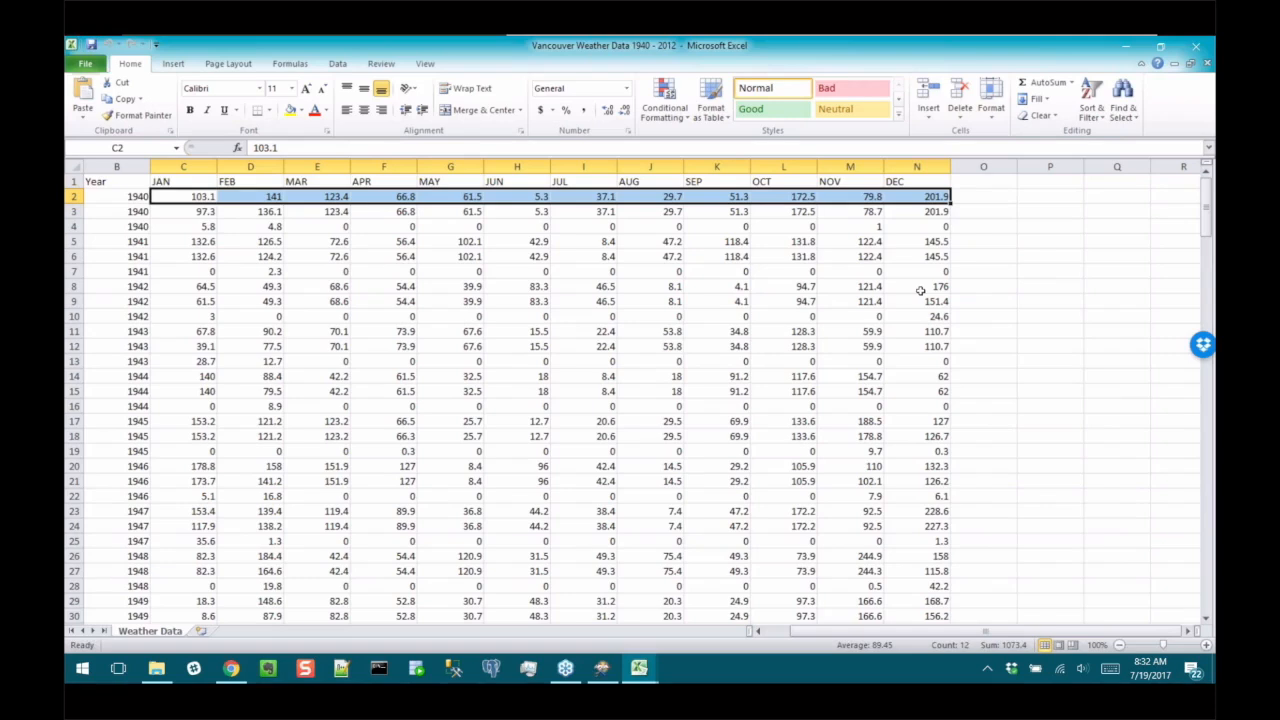
# Select the empty column after DEC in the Vancouver Weather Data sheet and switch to the ExcelTemplateDemo20171 workspace in FME Workbench
pyautogui.click(1006, 167)
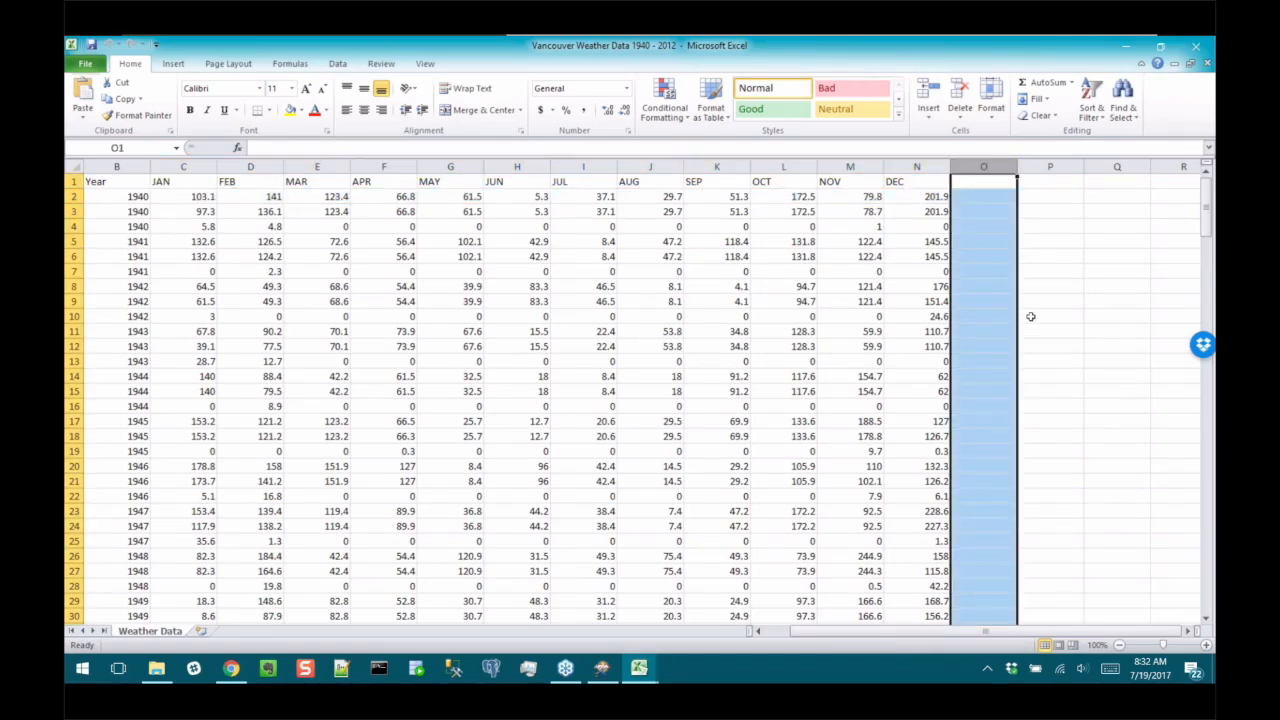
pyautogui.hotkey('alt', 'Tab')
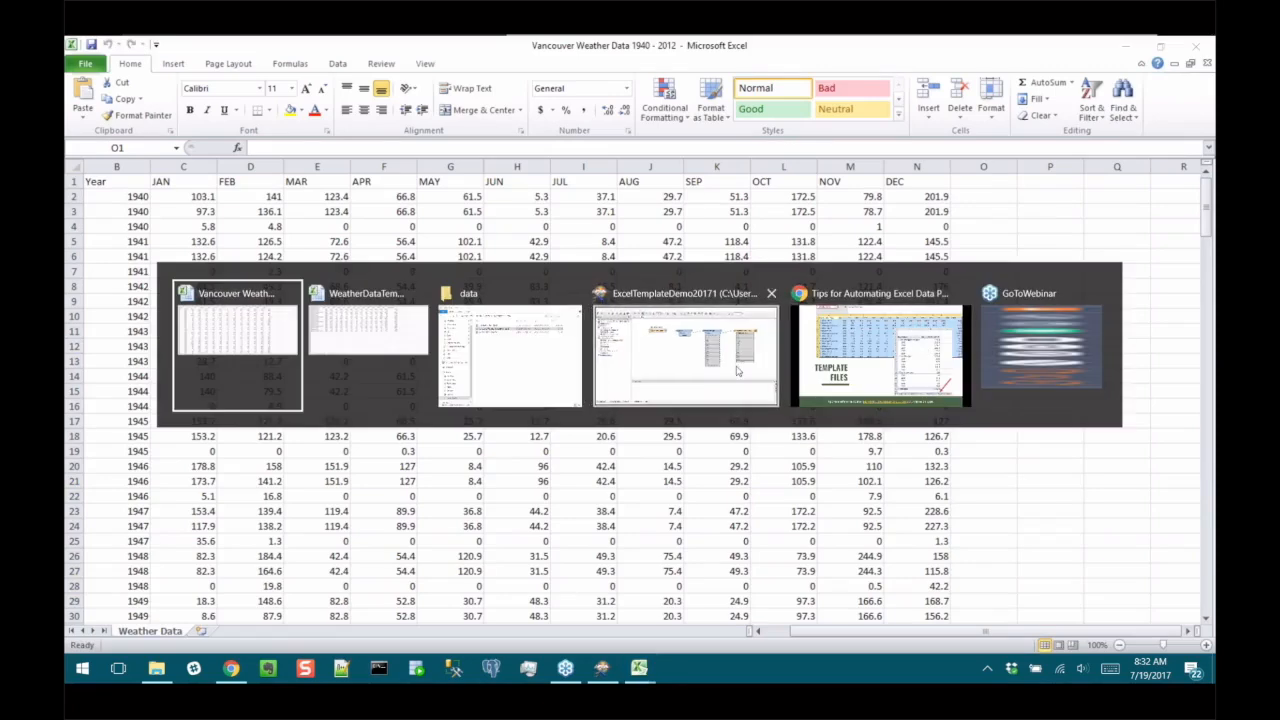
pyautogui.click(603, 384)
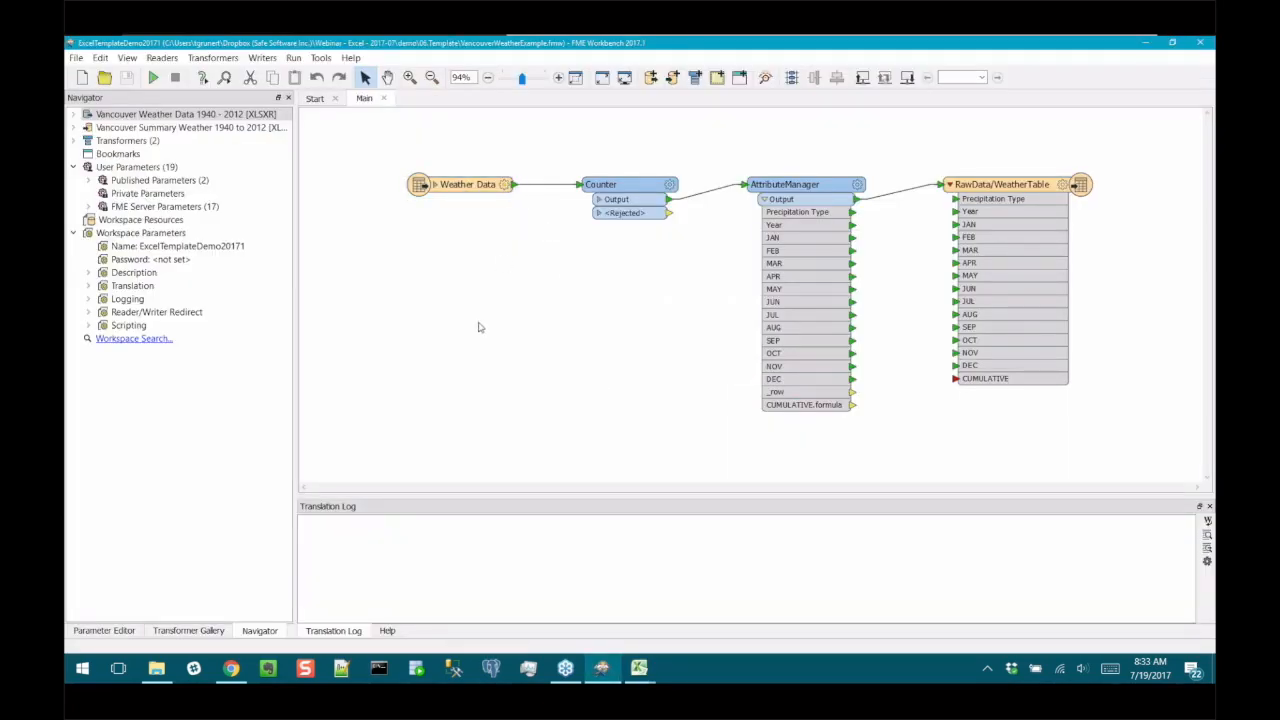
# Review the parameters of the Counter and the CUMULATIVE.formula attribute in the AttributeManager
pyautogui.doubleClick(652, 184)
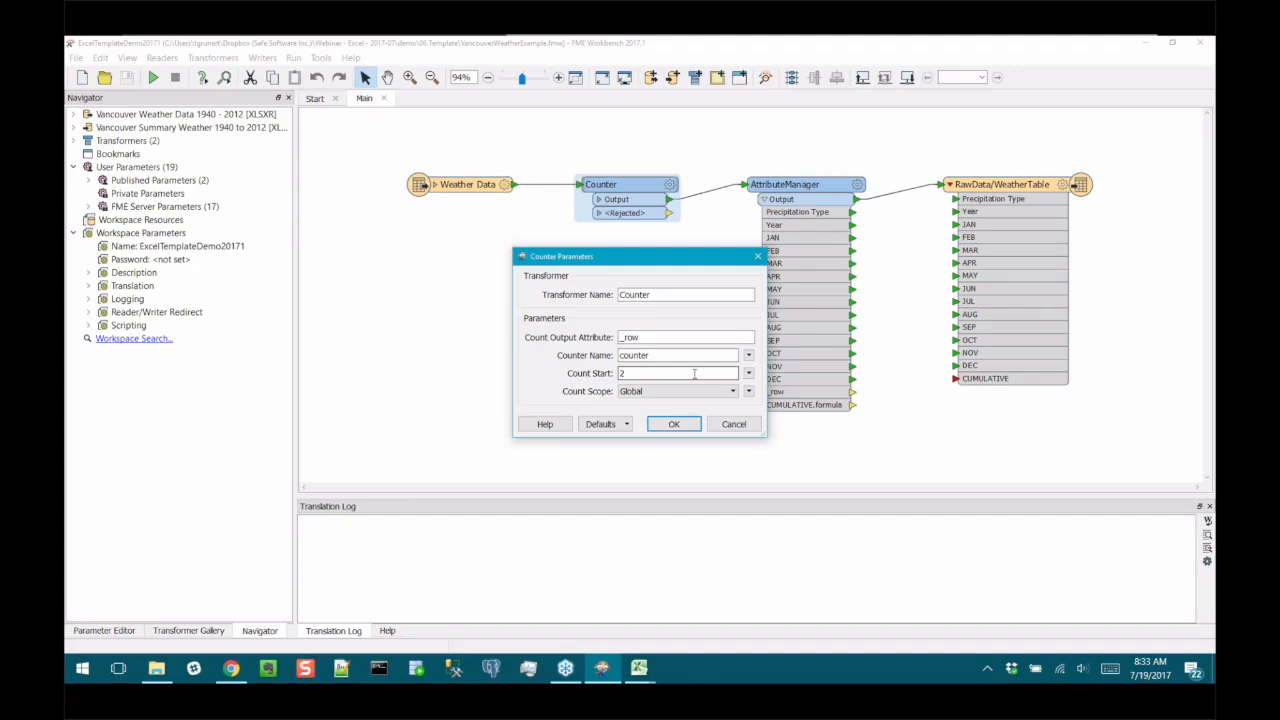
pyautogui.click(673, 424)
pyautogui.click(670, 350)
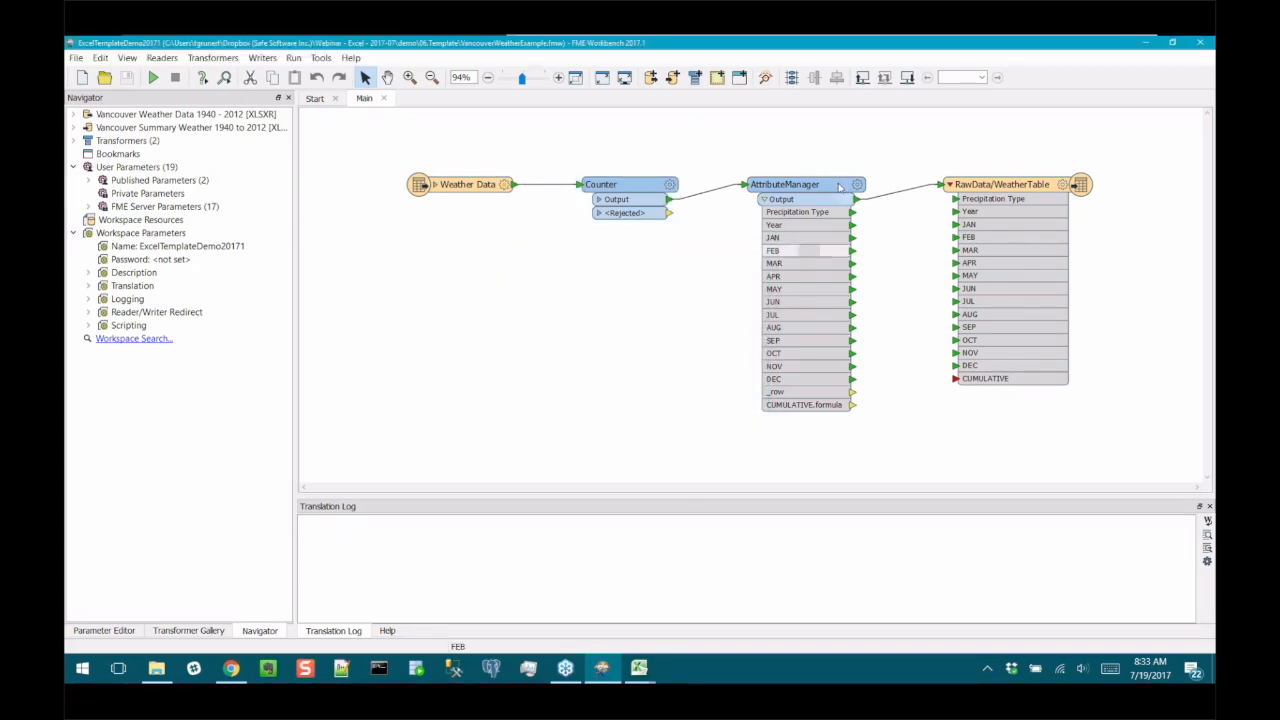
pyautogui.doubleClick(833, 185)
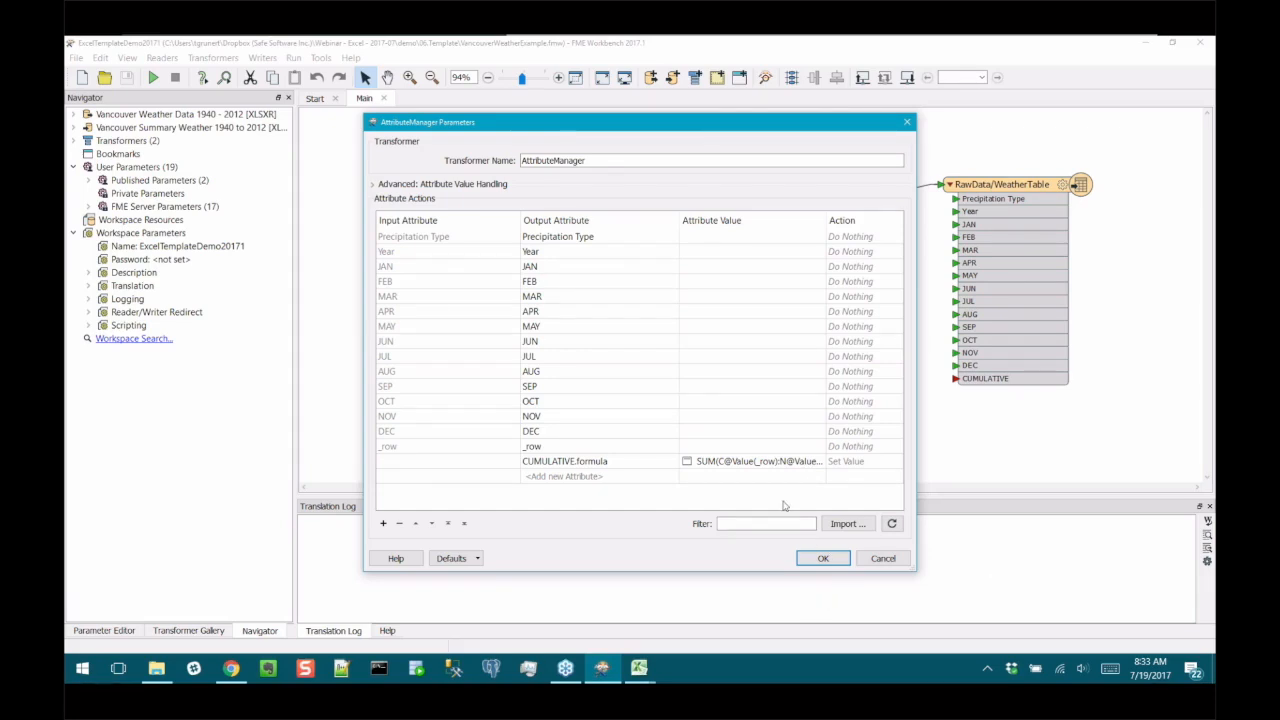
pyautogui.click(822, 558)
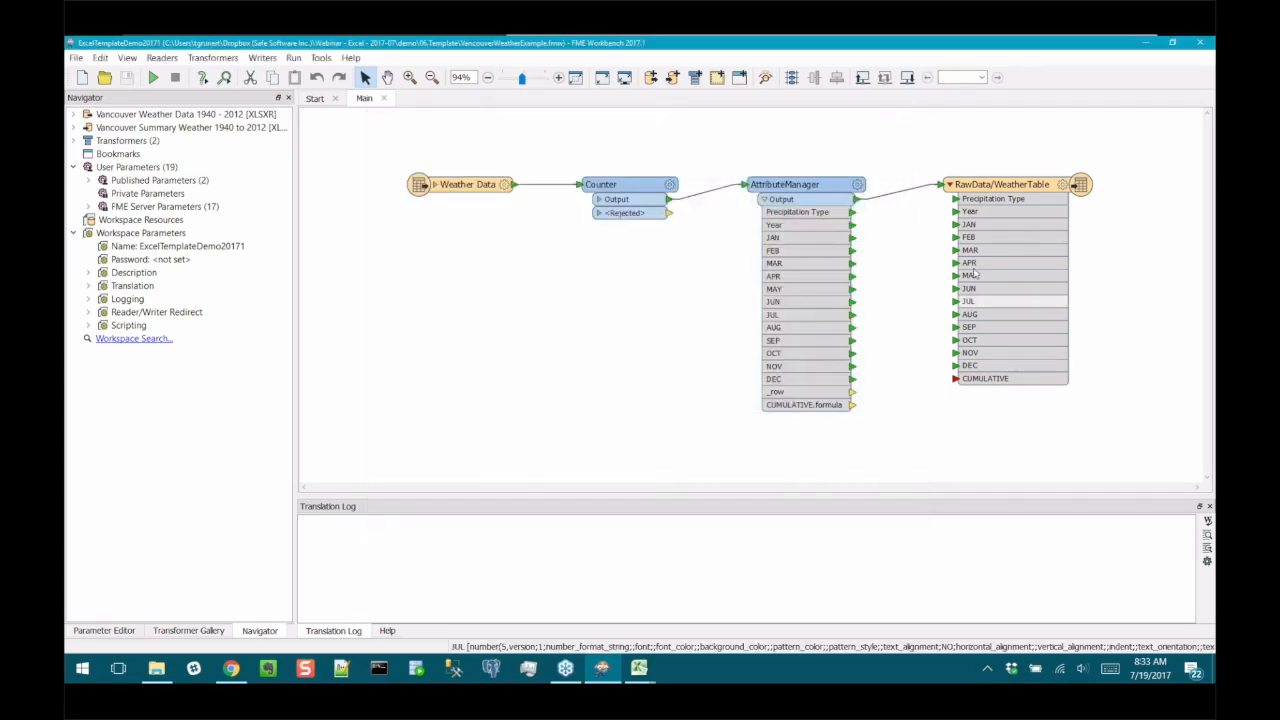
# Expand the Vancouver Summary Weather 1940 to 2012 writer and open file selection for its Template File parameter
pyautogui.click(1002, 314)
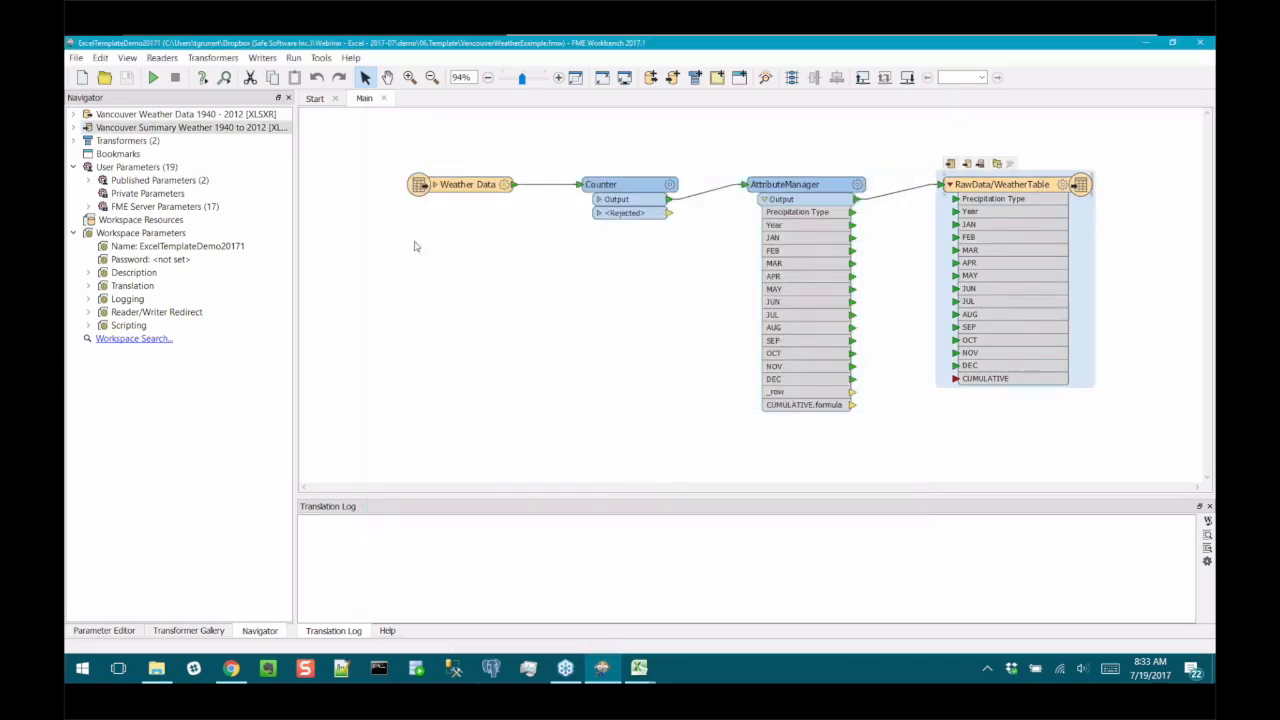
pyautogui.click(73, 127)
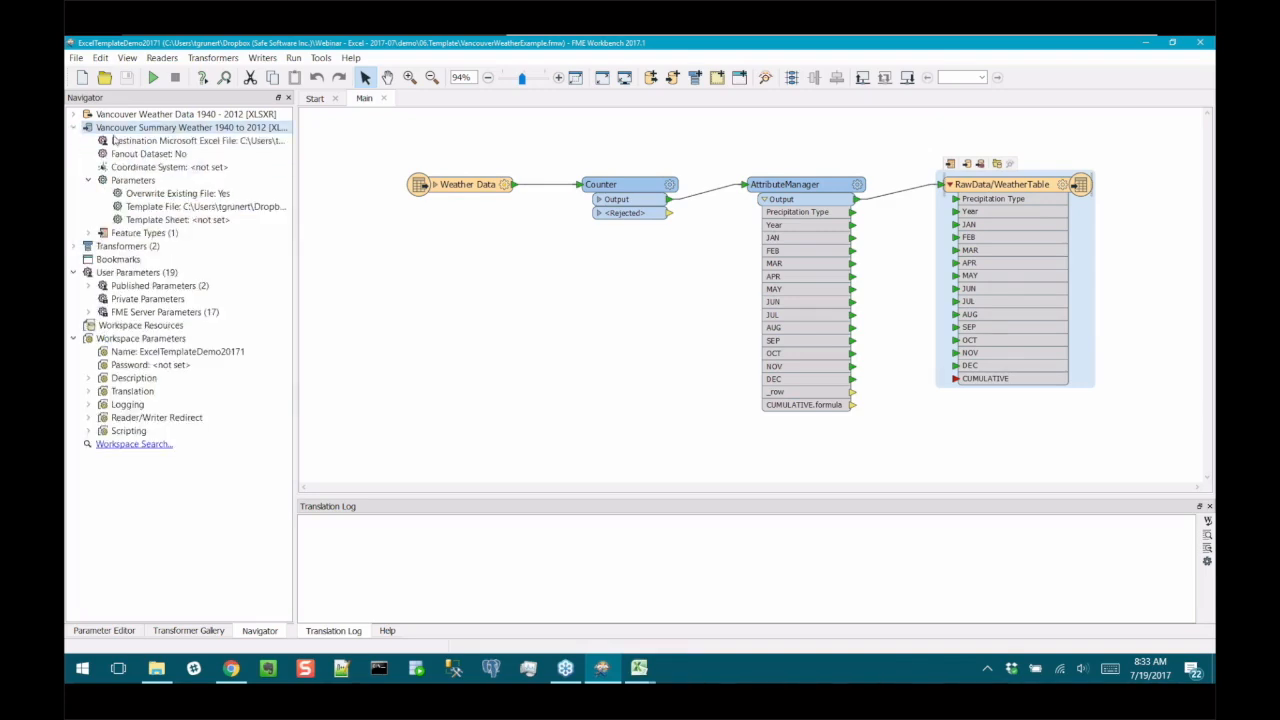
pyautogui.doubleClick(256, 207)
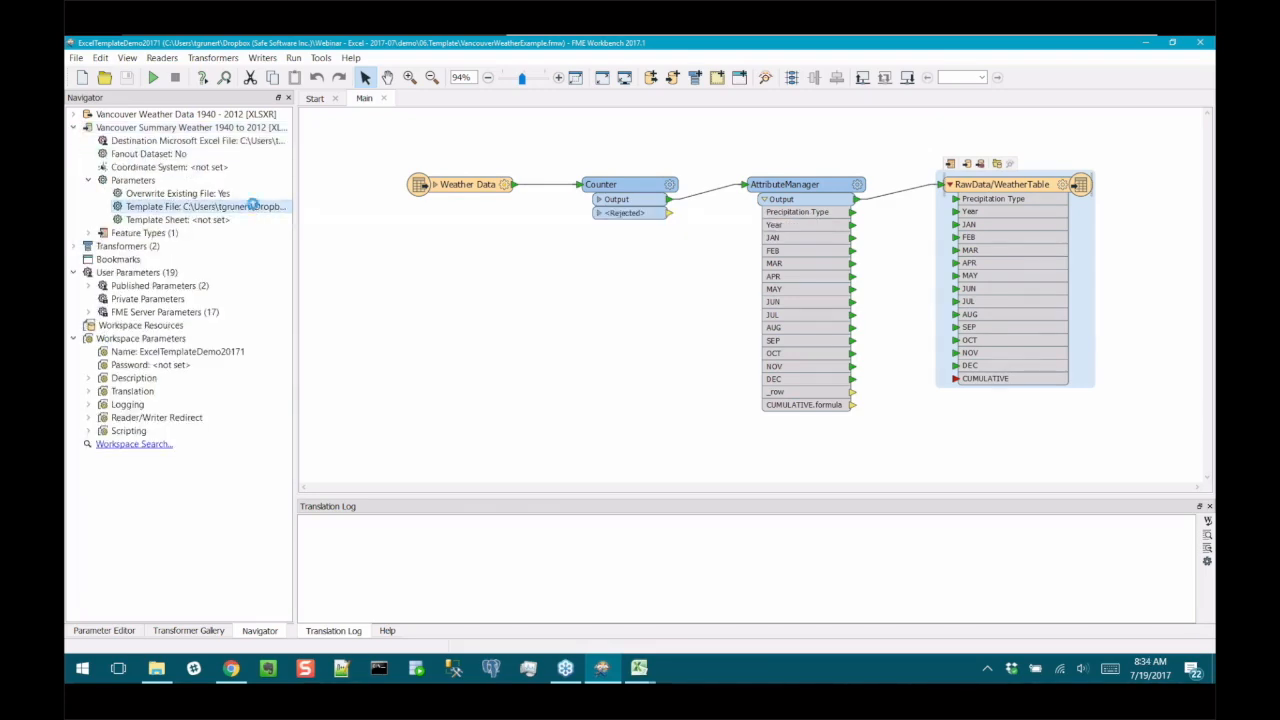
pyautogui.click(753, 338)
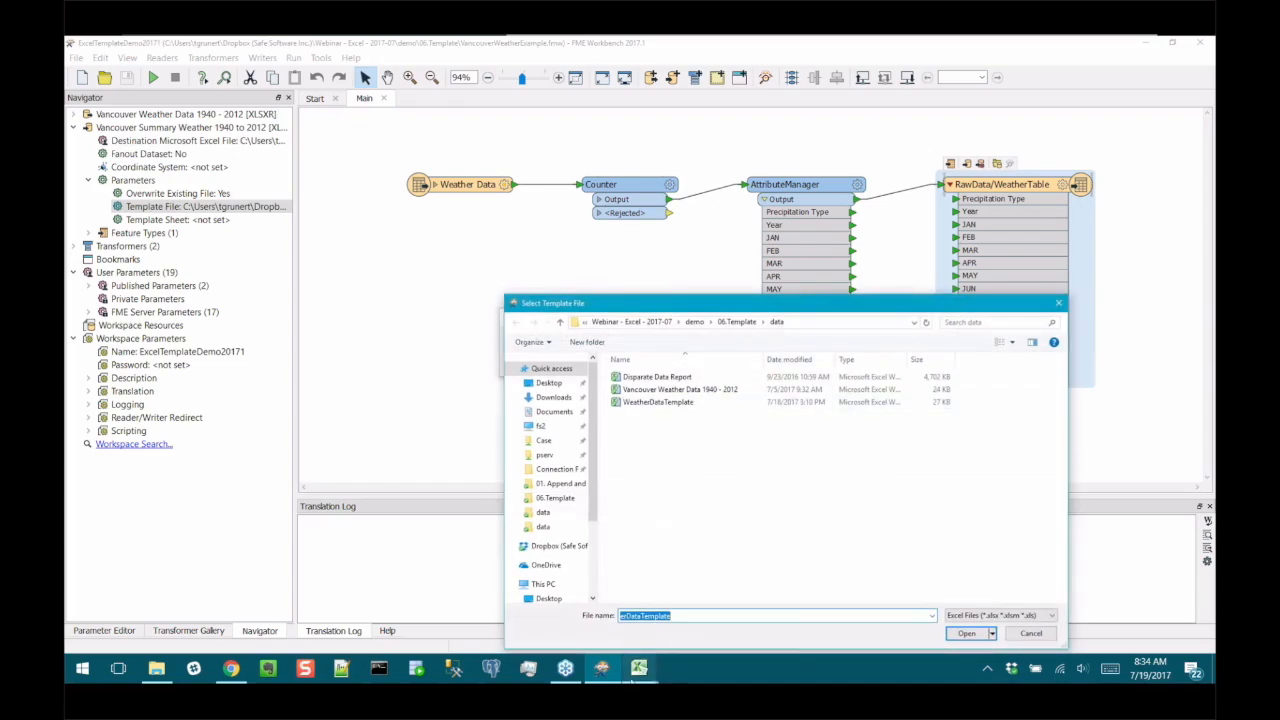
# Switch to WeatherDataTemplate in Excel, select its WeatherTable named range and examine the PivotTables, Pivot and Summary&Chart sheets
pyautogui.moveTo(636, 670)
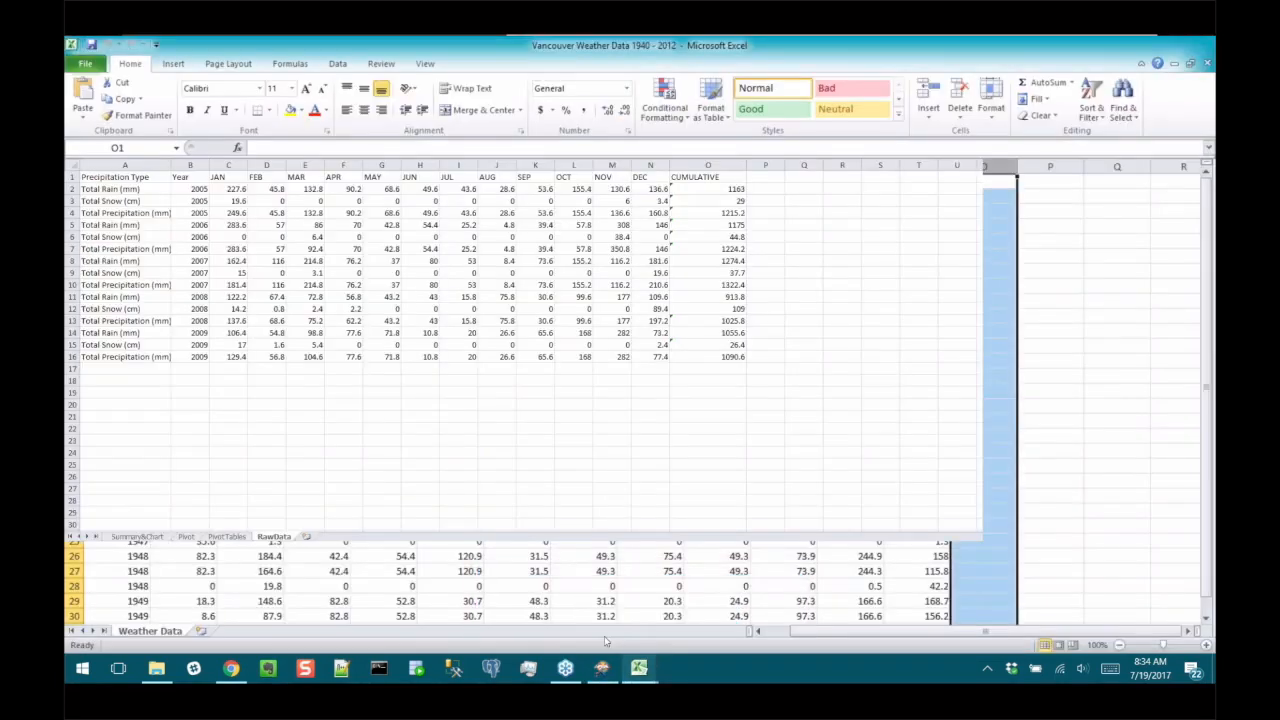
pyautogui.click(604, 638)
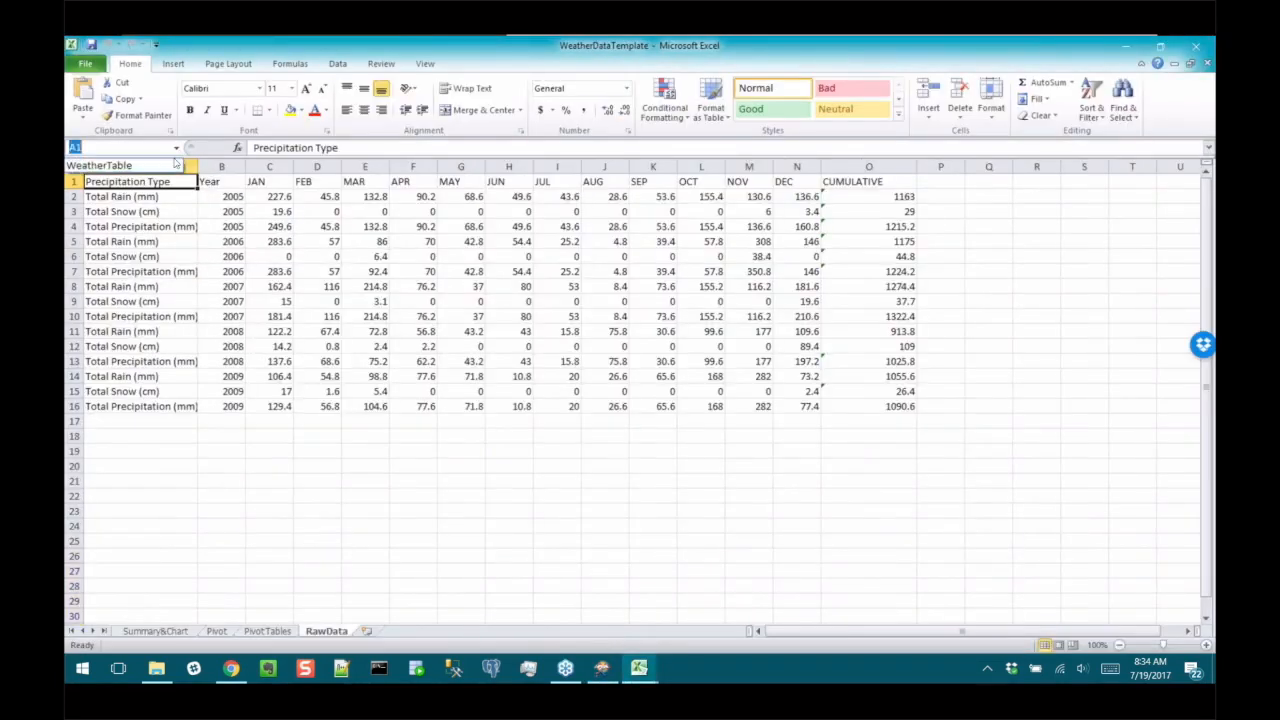
pyautogui.click(172, 165)
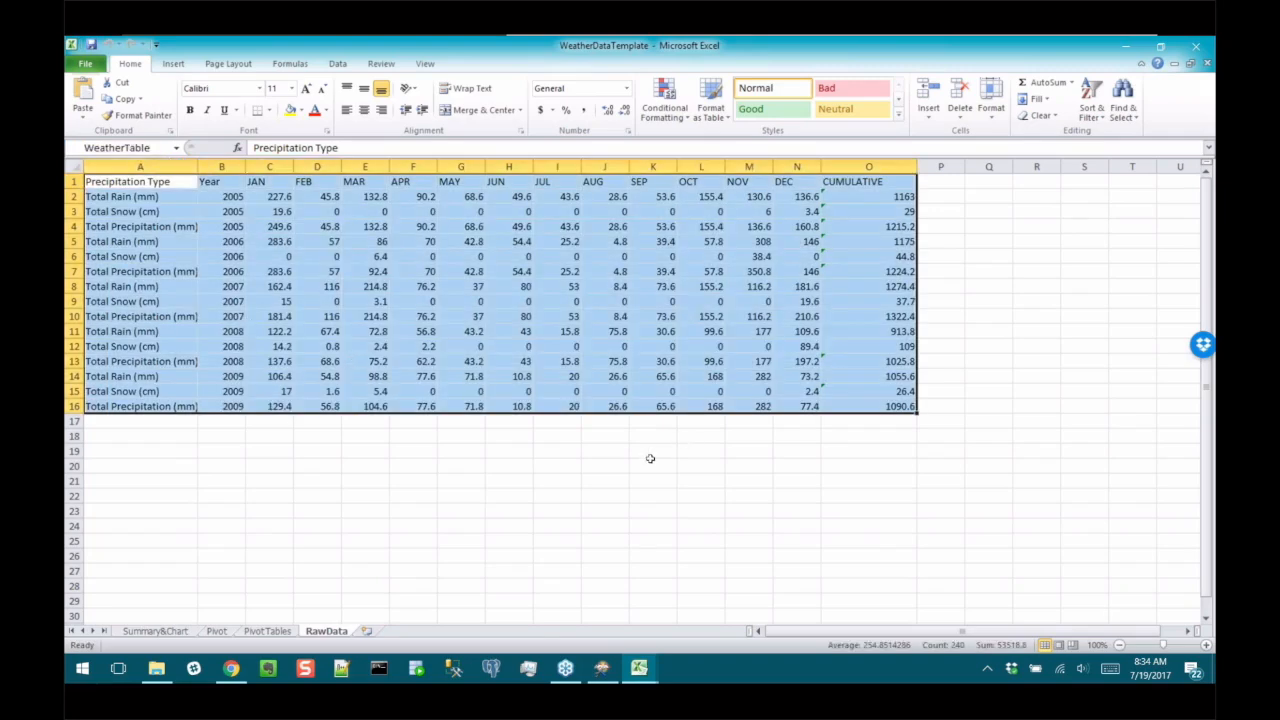
pyautogui.click(268, 631)
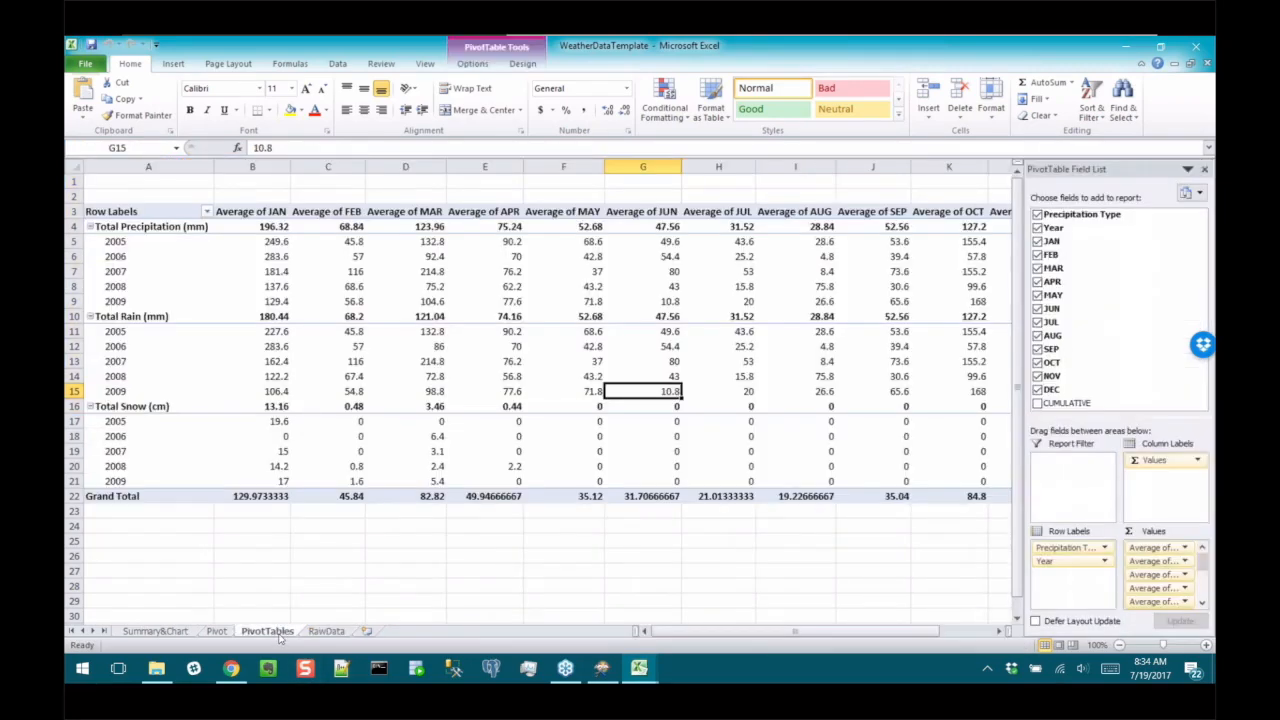
pyautogui.click(224, 635)
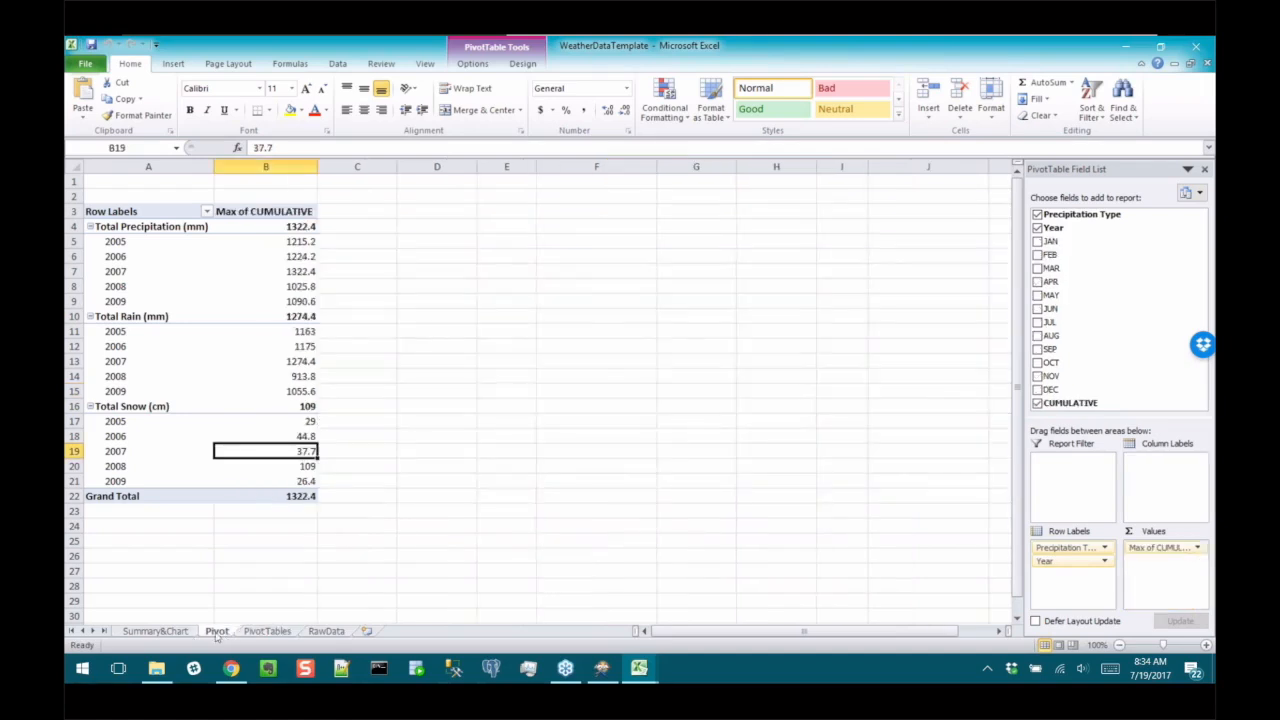
pyautogui.click(155, 631)
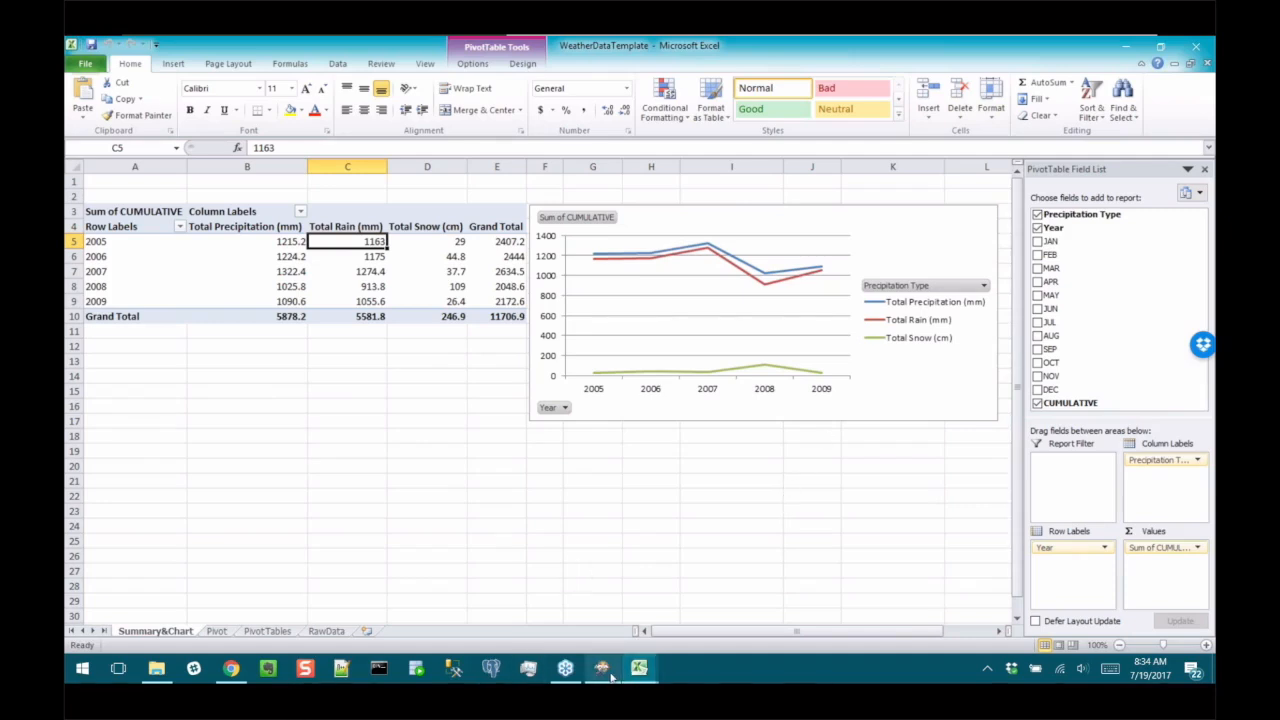
# Return to FME Workbench, cancel the file selection and accept WeatherDataTemplate.xlsx as the writer's Template File
pyautogui.moveTo(601, 666)
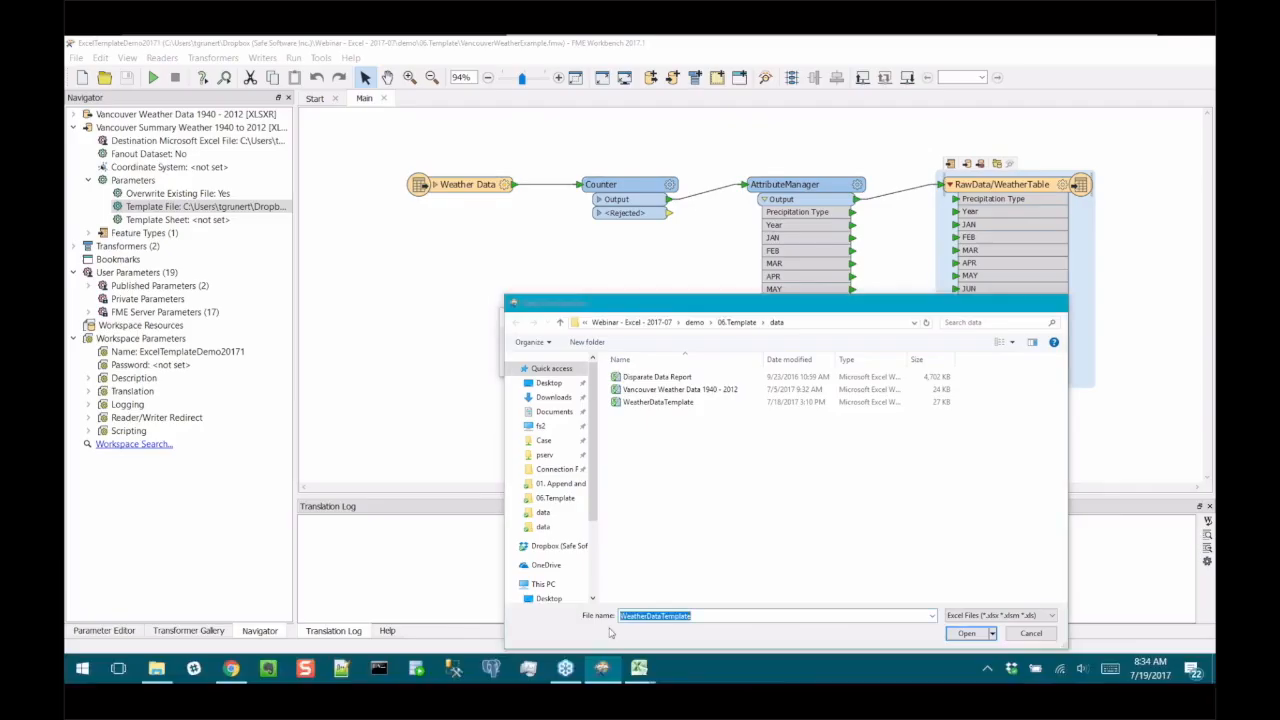
pyautogui.click(604, 638)
pyautogui.click(1040, 634)
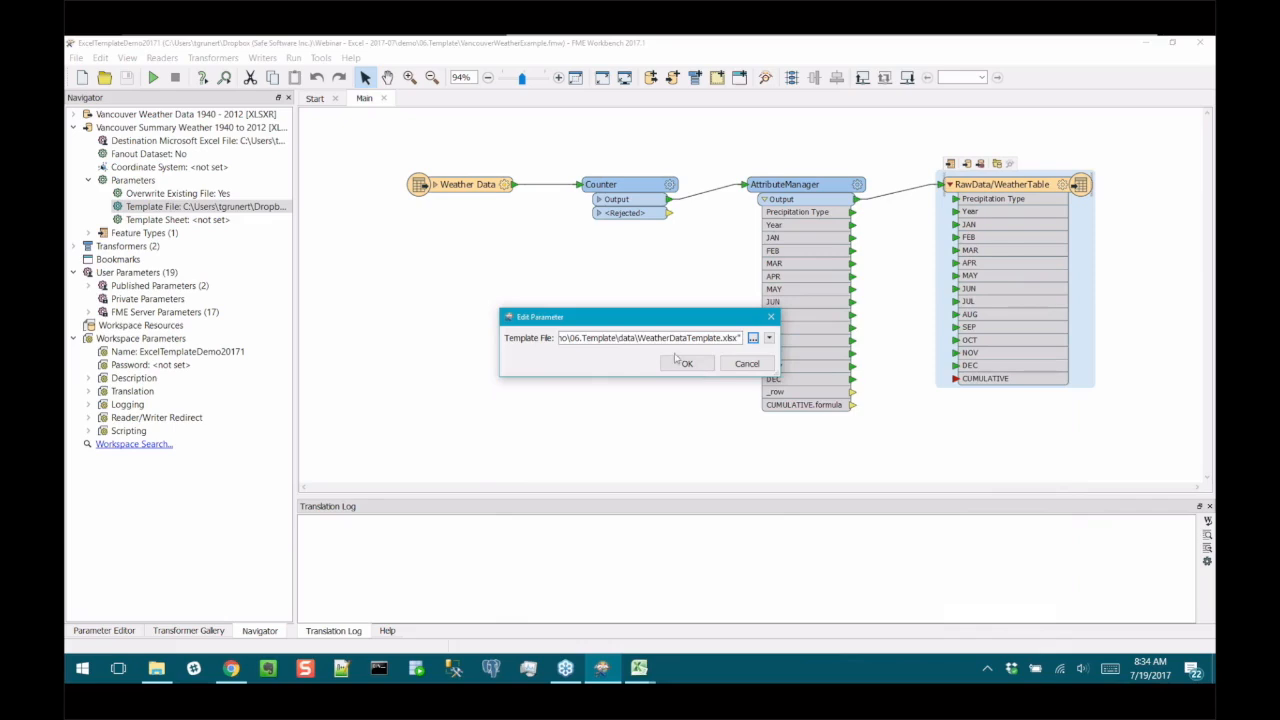
pyautogui.click(686, 362)
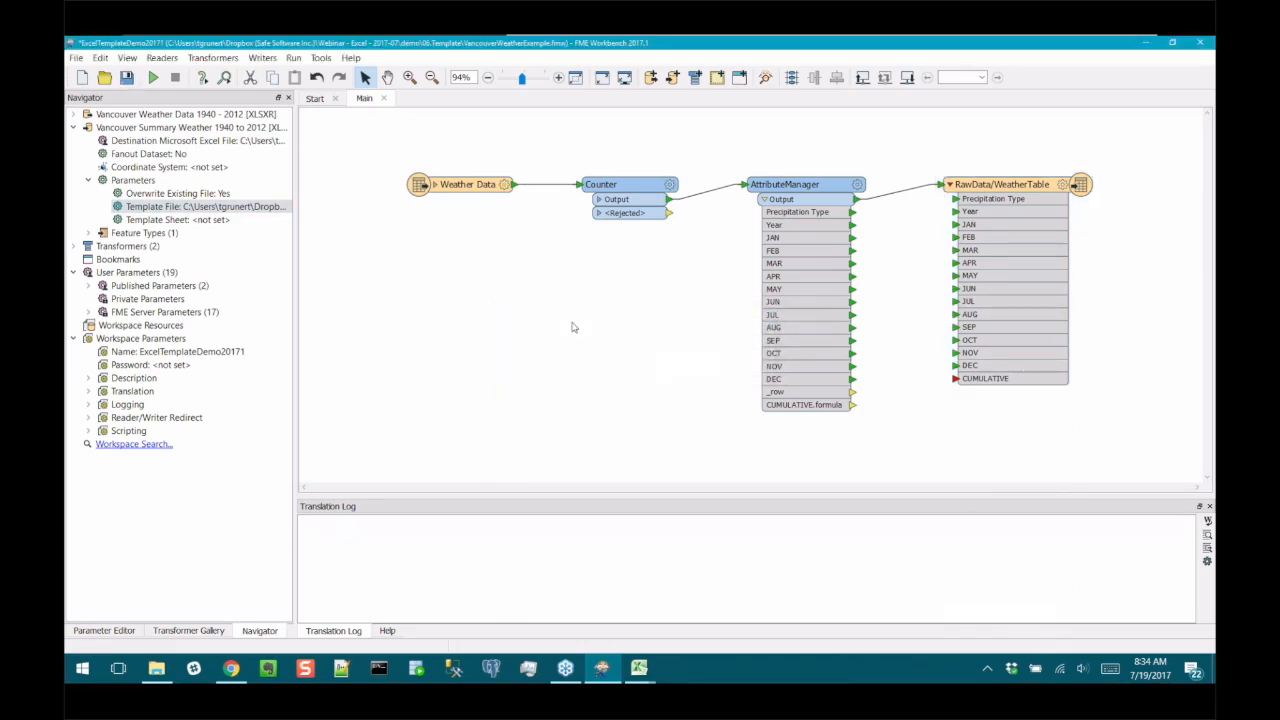
# Review the sheet name RawData/WeatherTable and the sheet settings of the writer feature type, then accept them
pyautogui.doubleClick(1025, 187)
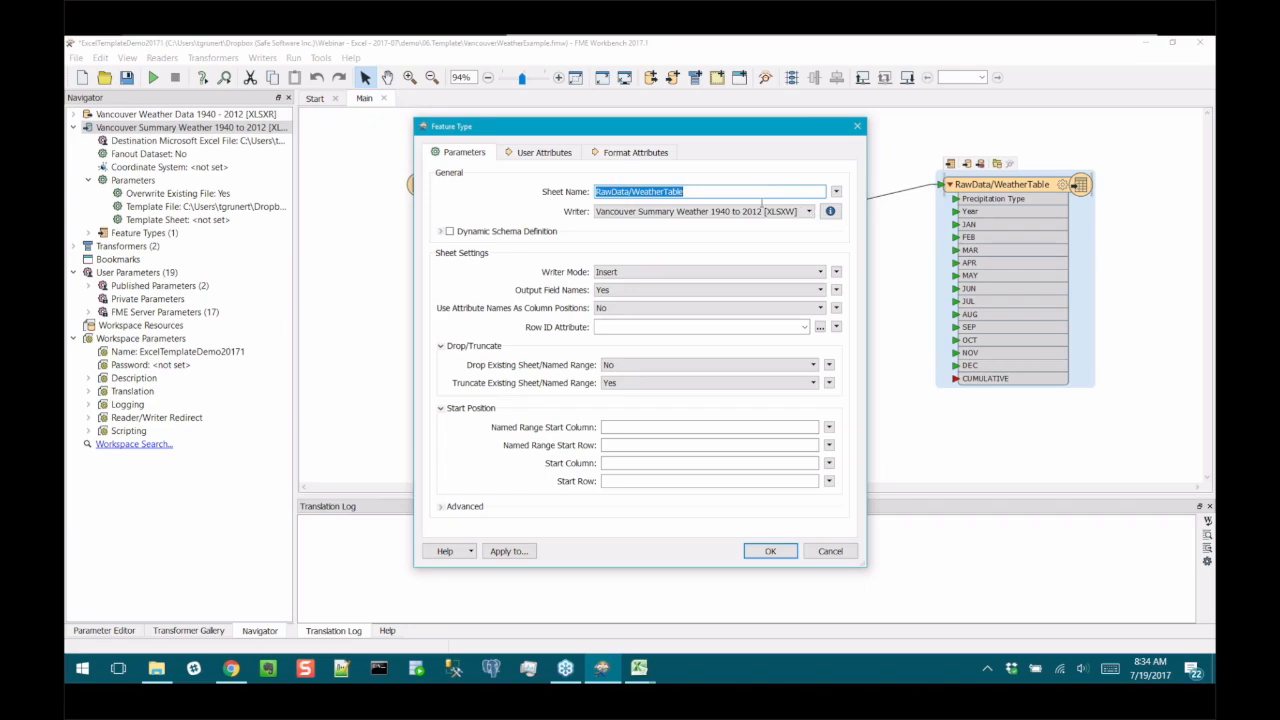
pyautogui.click(752, 193)
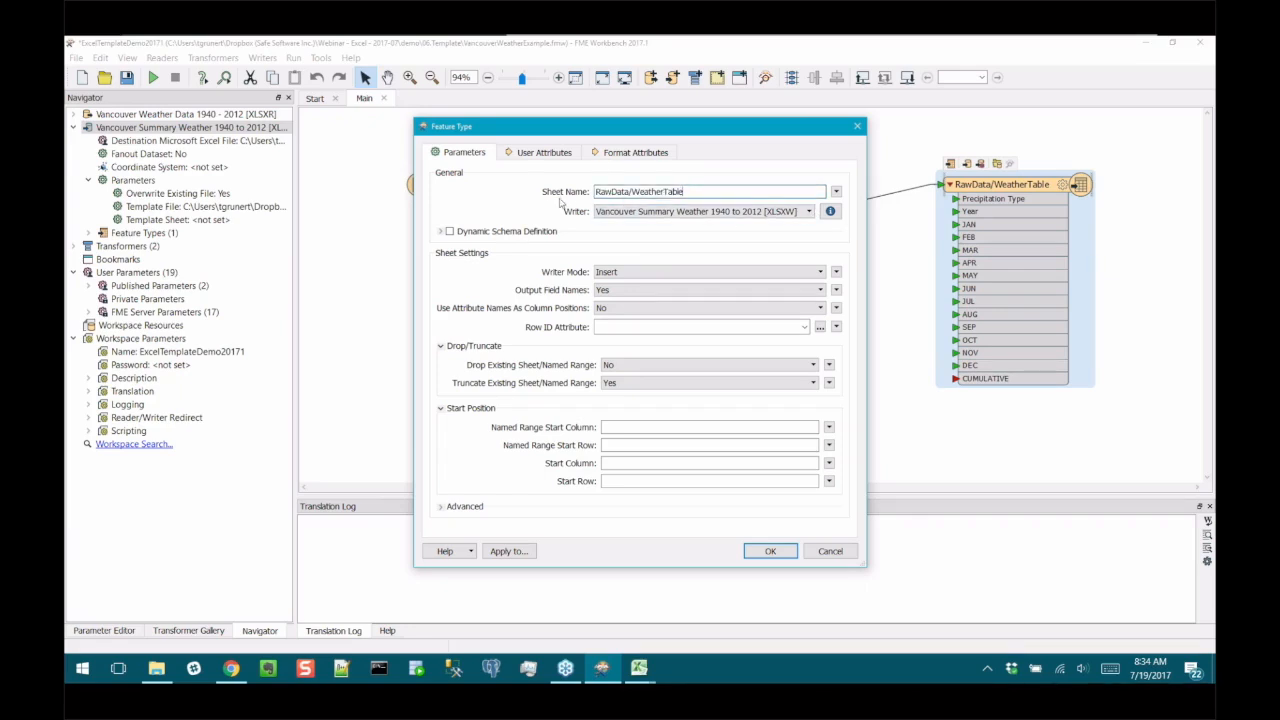
pyautogui.moveTo(631, 191); pyautogui.dragTo(569, 201)
pyautogui.click(703, 193)
pyautogui.moveTo(631, 191); pyautogui.dragTo(694, 191)
pyautogui.click(699, 191)
pyautogui.click(772, 551)
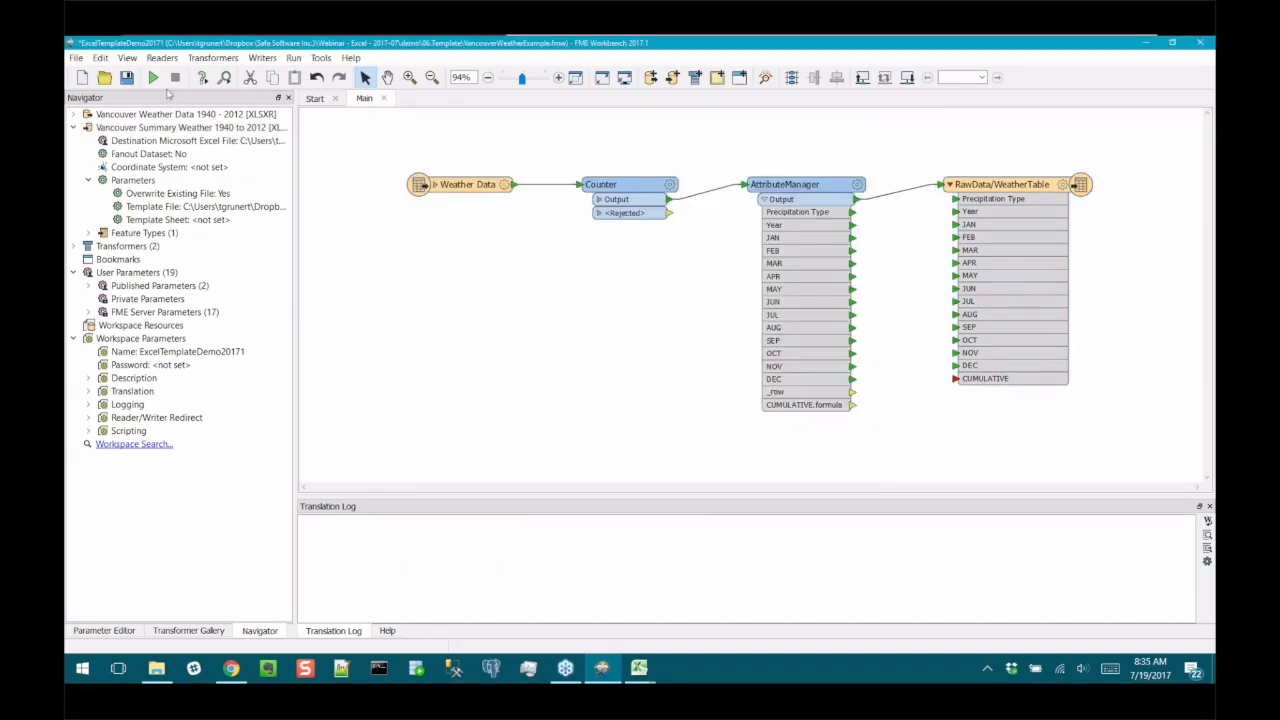
# Run the workspace and open the output workbook Vancouver Summary Weather 1940 to 2012 from its containing folder
pyautogui.click(153, 77)
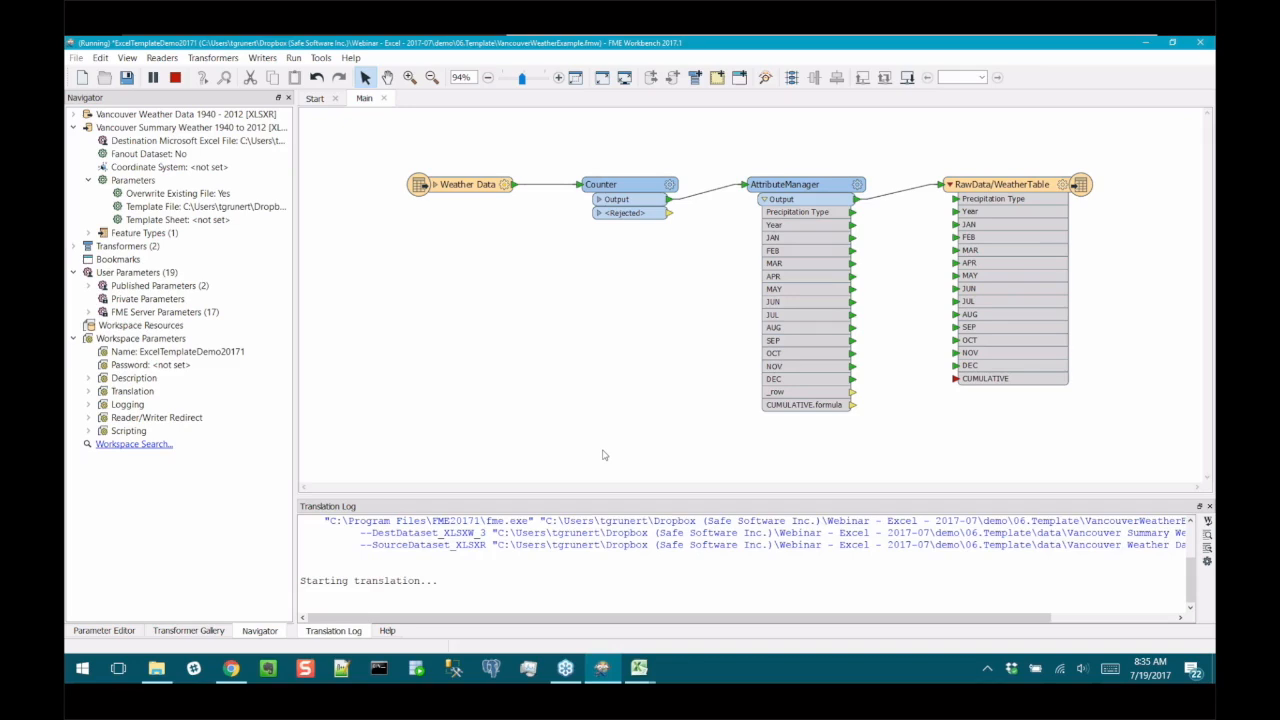
pyautogui.click(1003, 180)
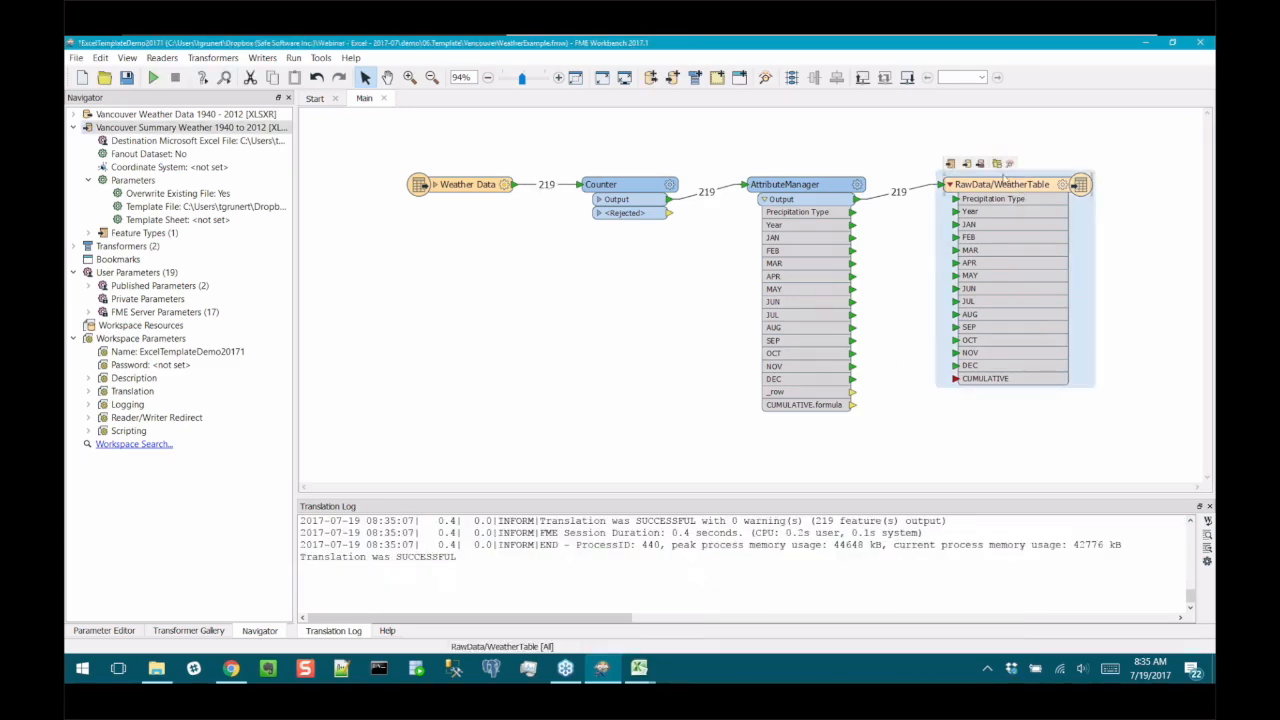
pyautogui.click(997, 163)
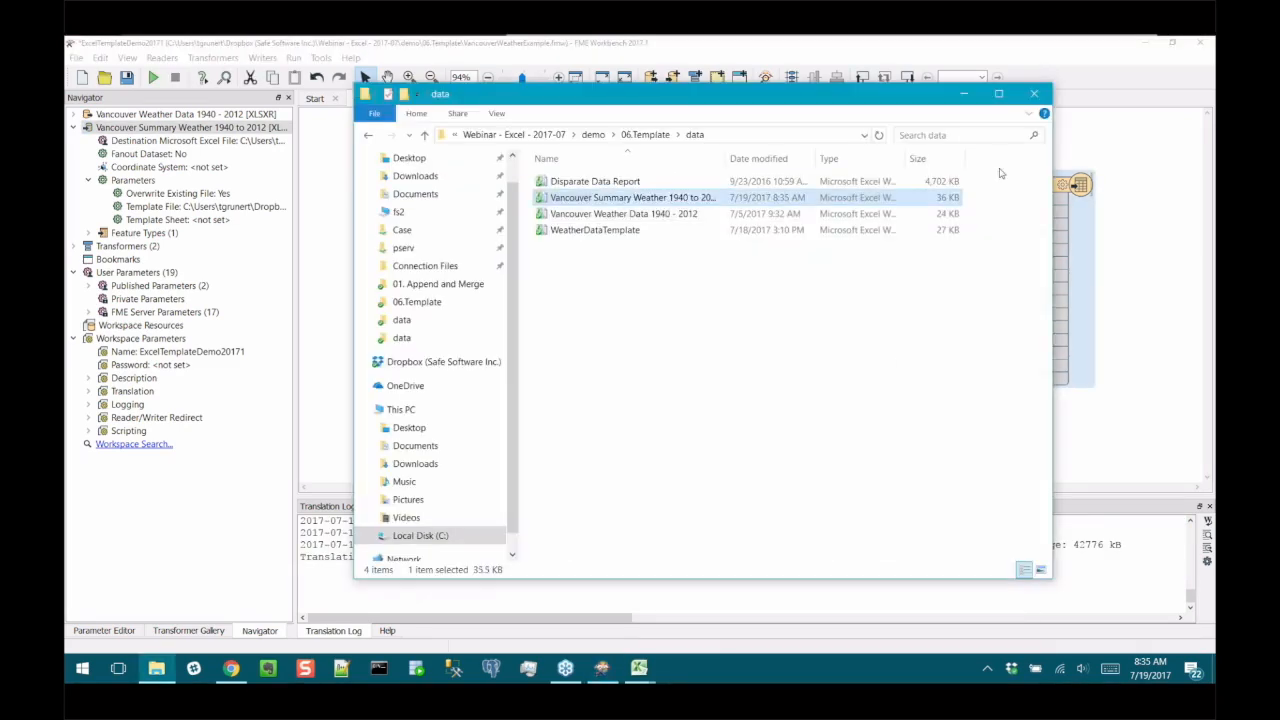
pyautogui.click(785, 381)
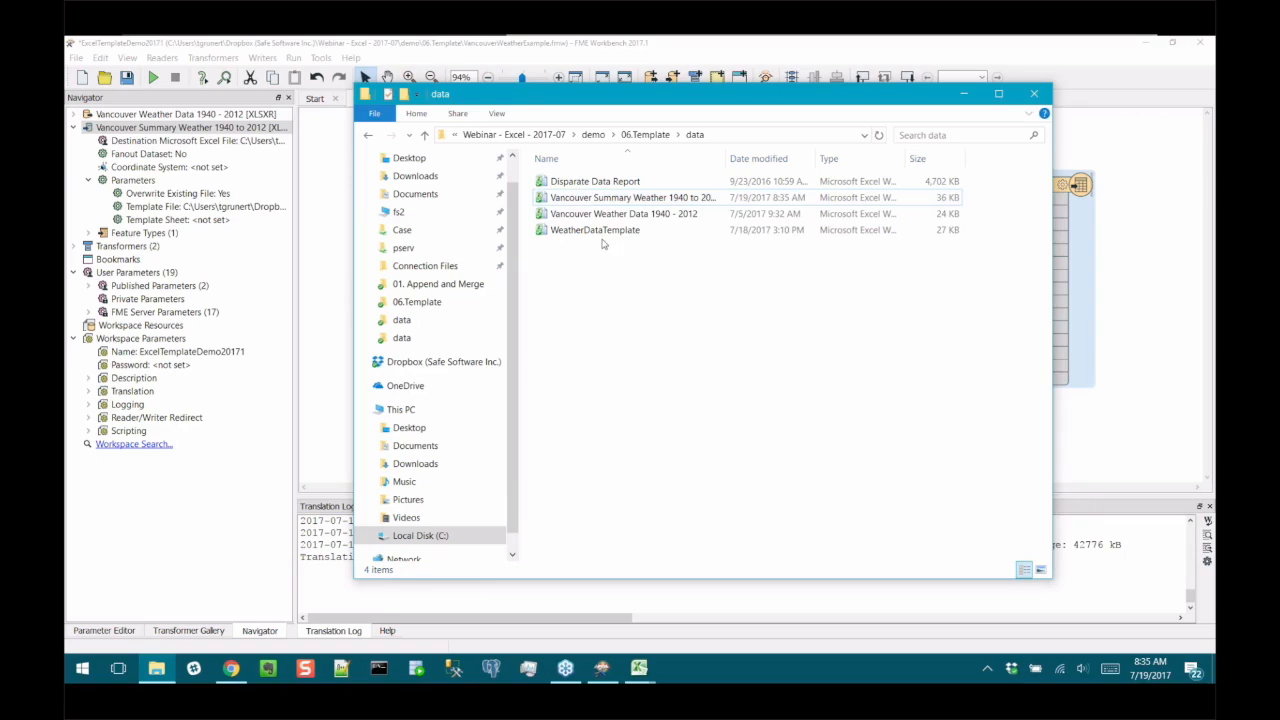
pyautogui.doubleClick(661, 199)
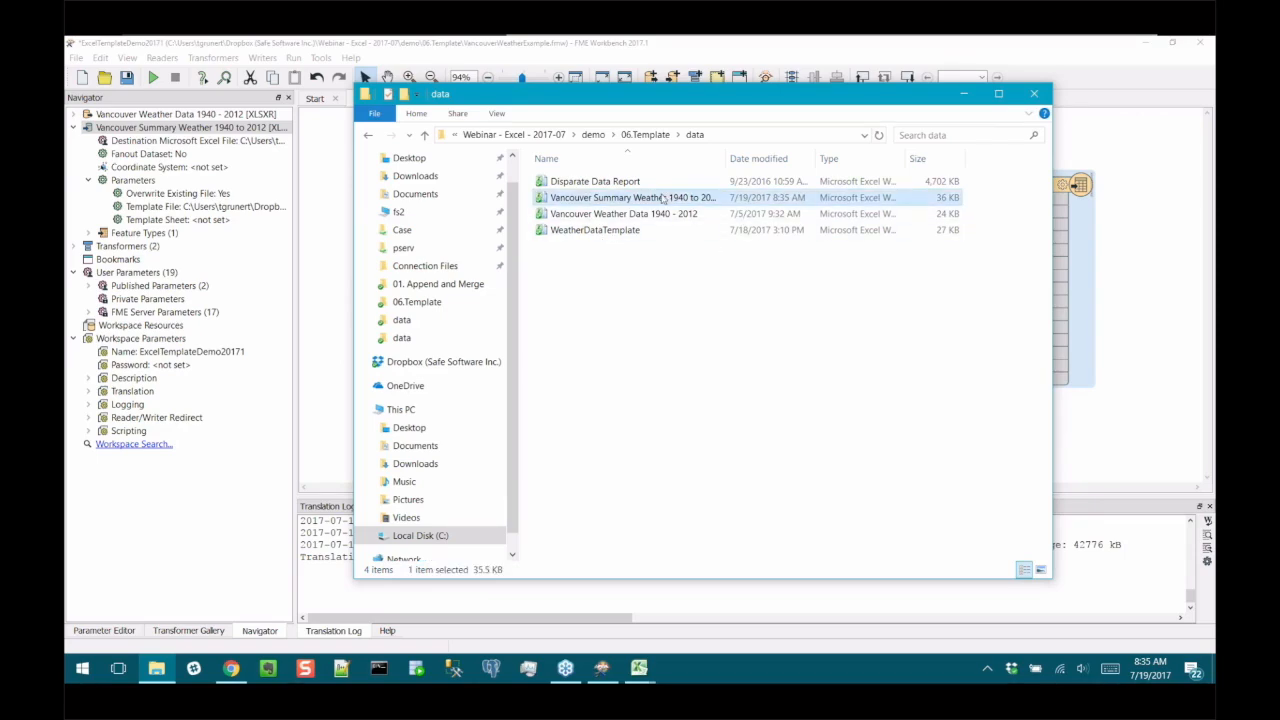
# Select the WeatherTable named range in the output's RawData sheet and examine its rows and CUMULATIVE column
pyautogui.click(177, 149)
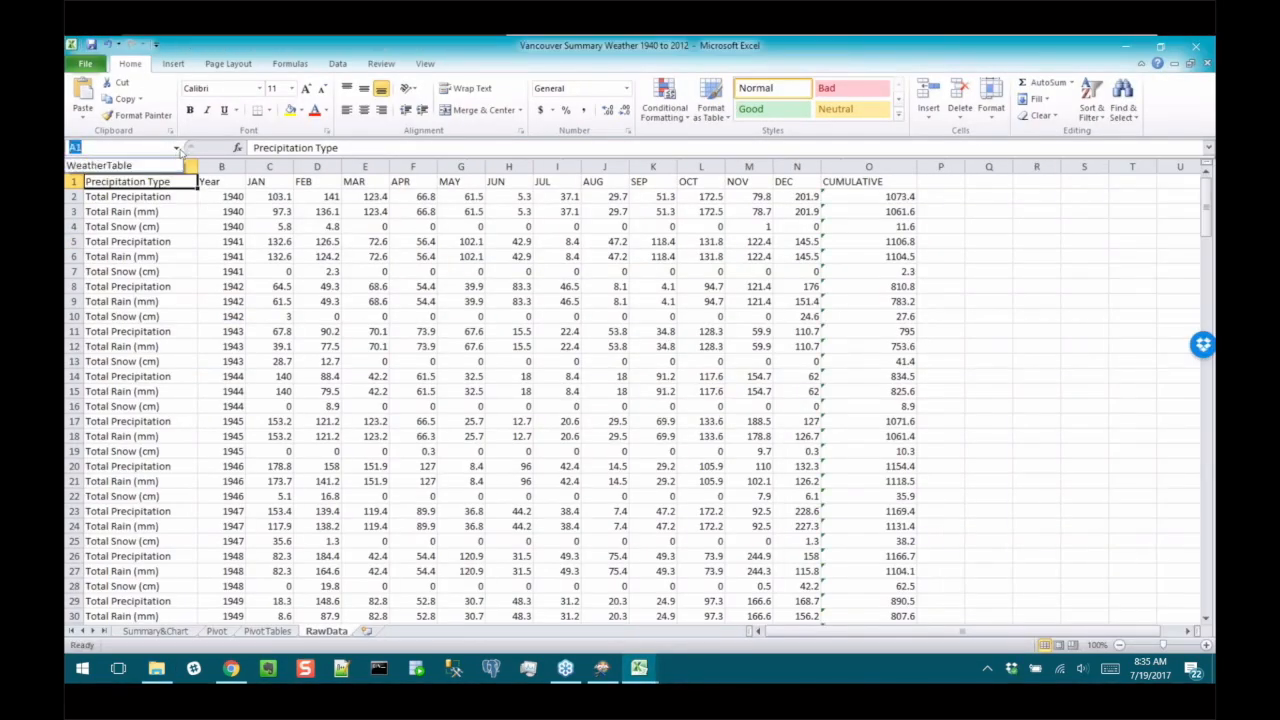
pyautogui.click(163, 167)
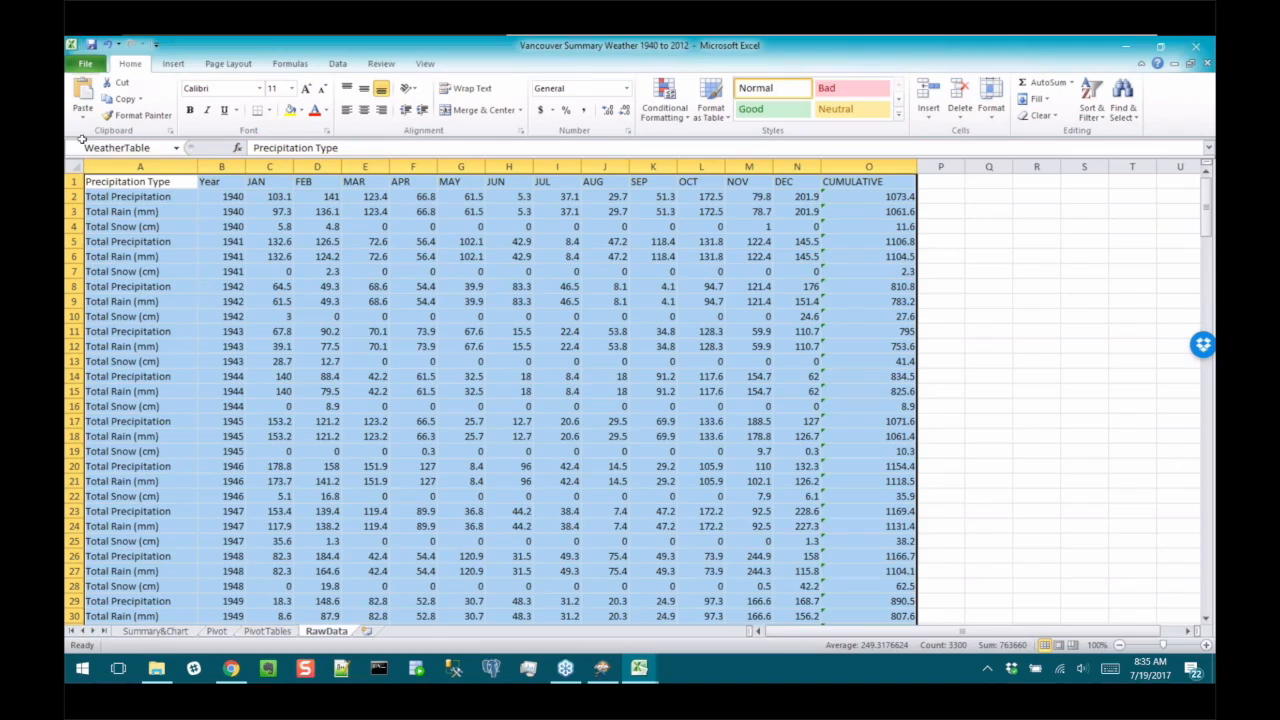
pyautogui.scroll(-20, 855, 220)
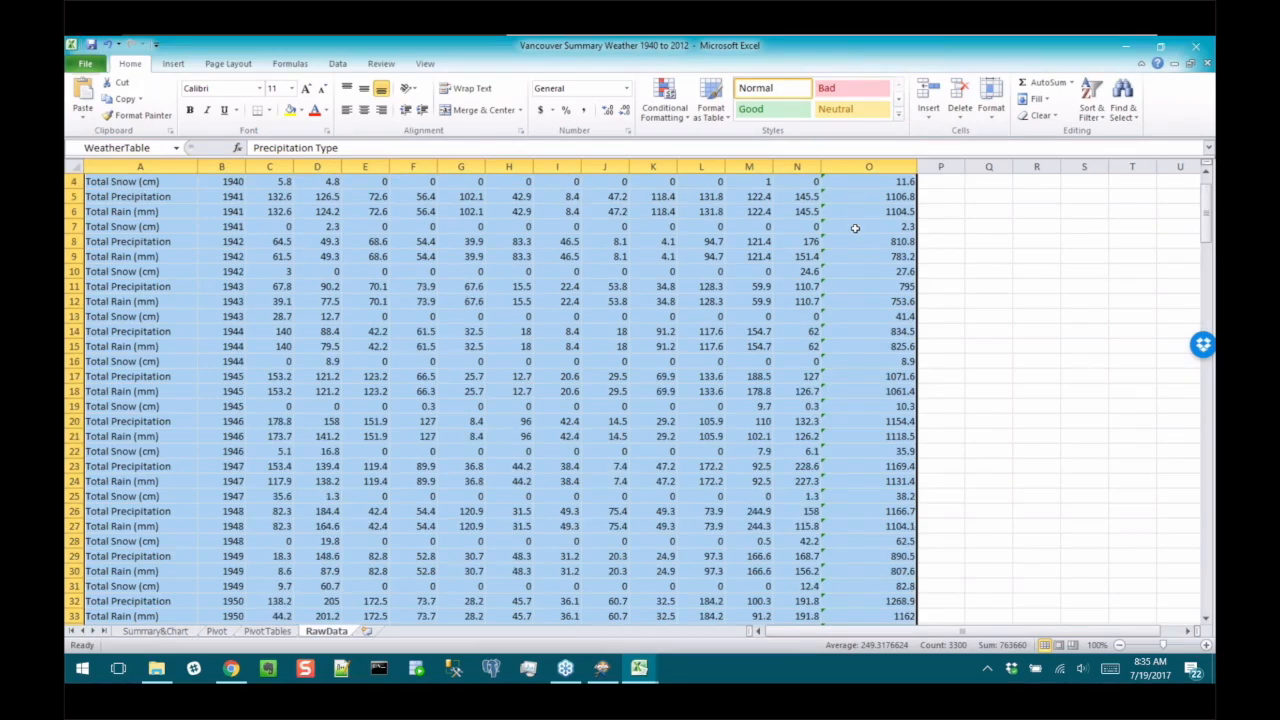
pyautogui.scroll(-15, 857, 240)
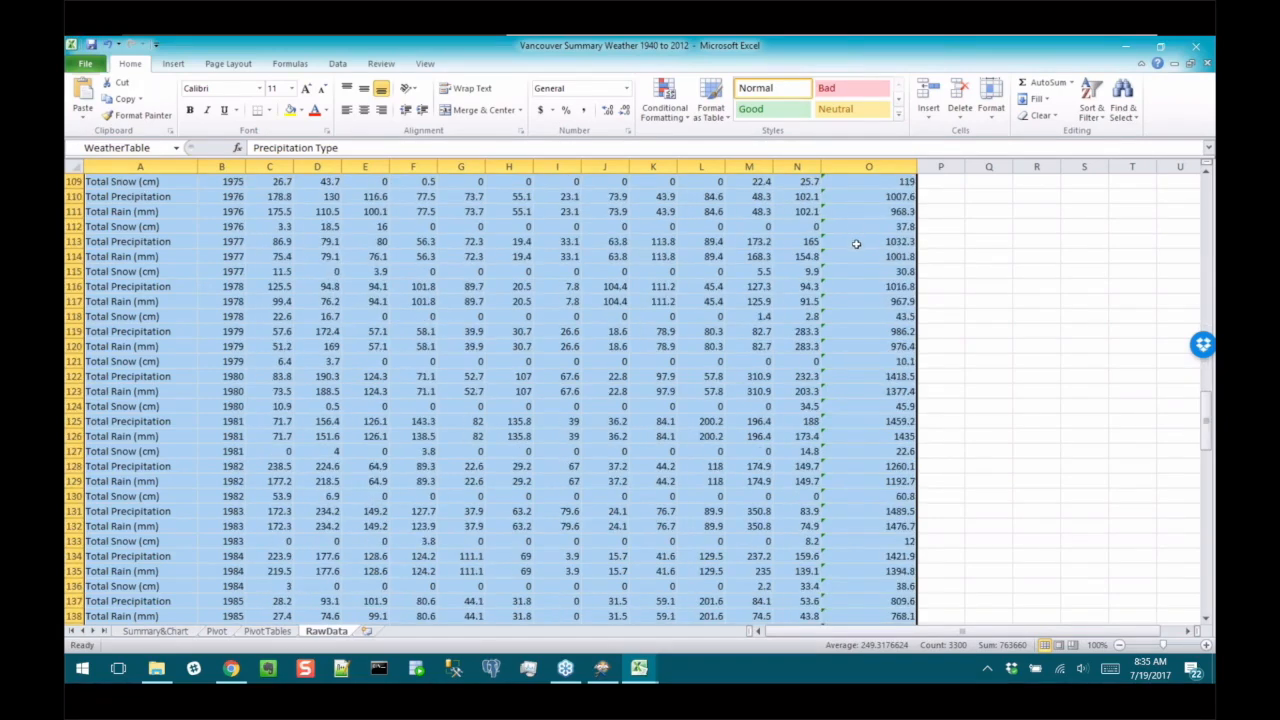
# Select the entire CUMULATIVE column in the RawData sheet
pyautogui.scroll(20, 857, 240)
pyautogui.click(868, 167)
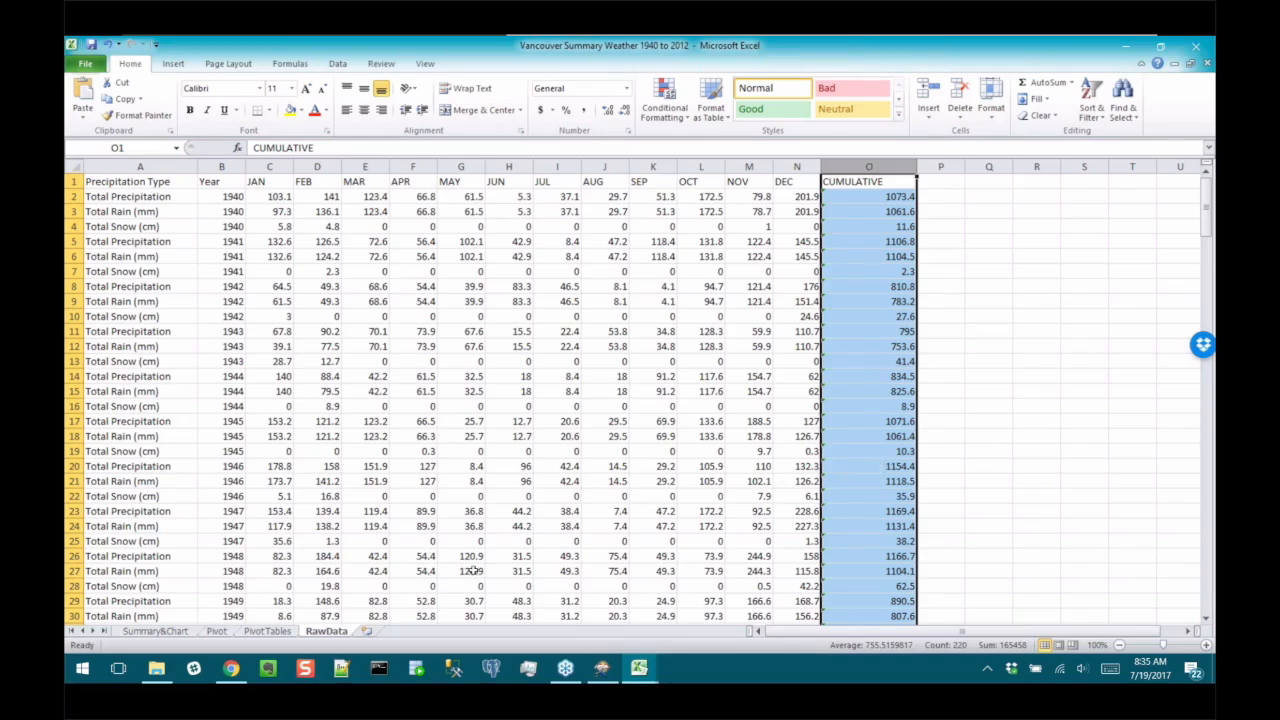
# Collapse the Total Rain (mm) group in the PivotTables and Pivot sheets, finishing on the Summary&Chart sheet
pyautogui.click(268, 631)
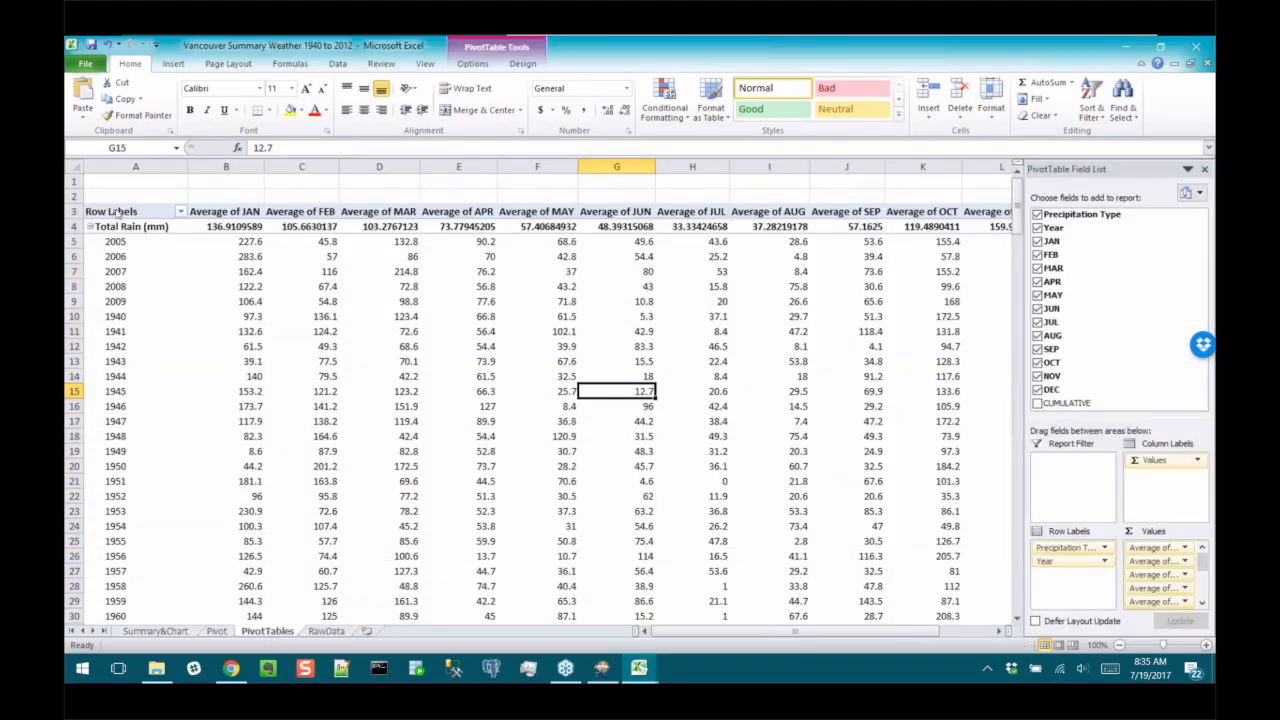
pyautogui.click(90, 226)
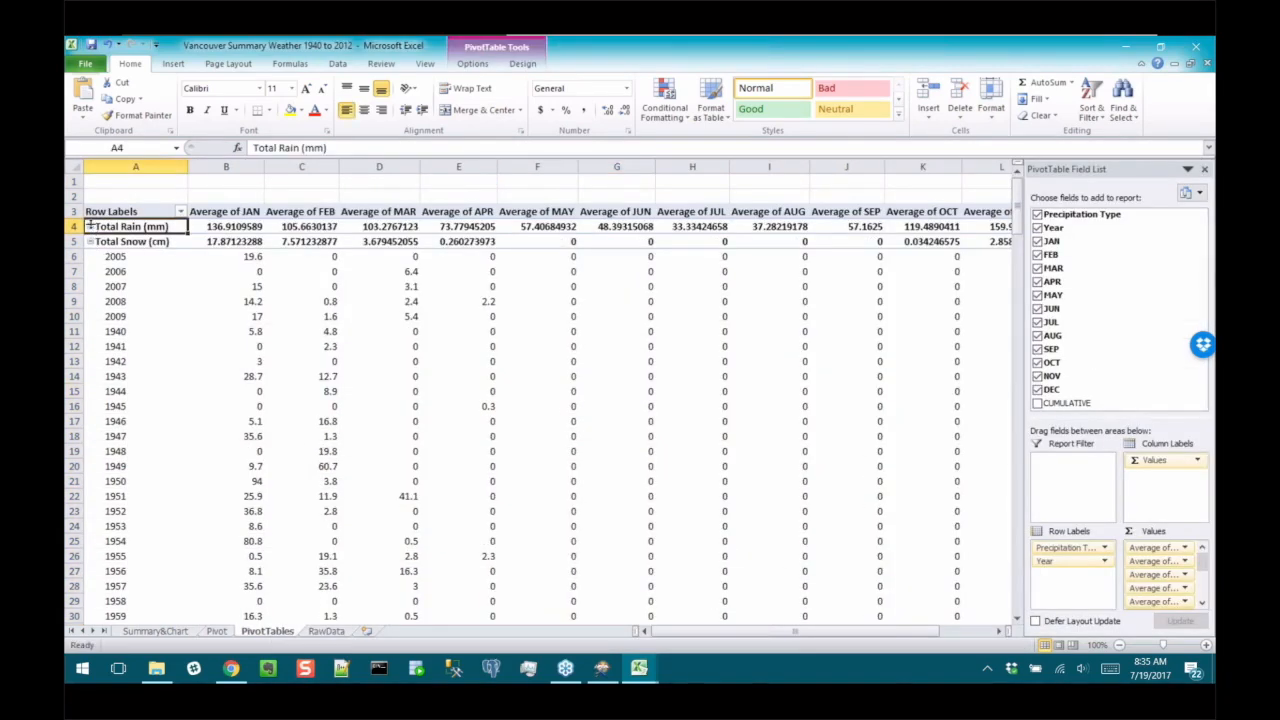
pyautogui.click(214, 631)
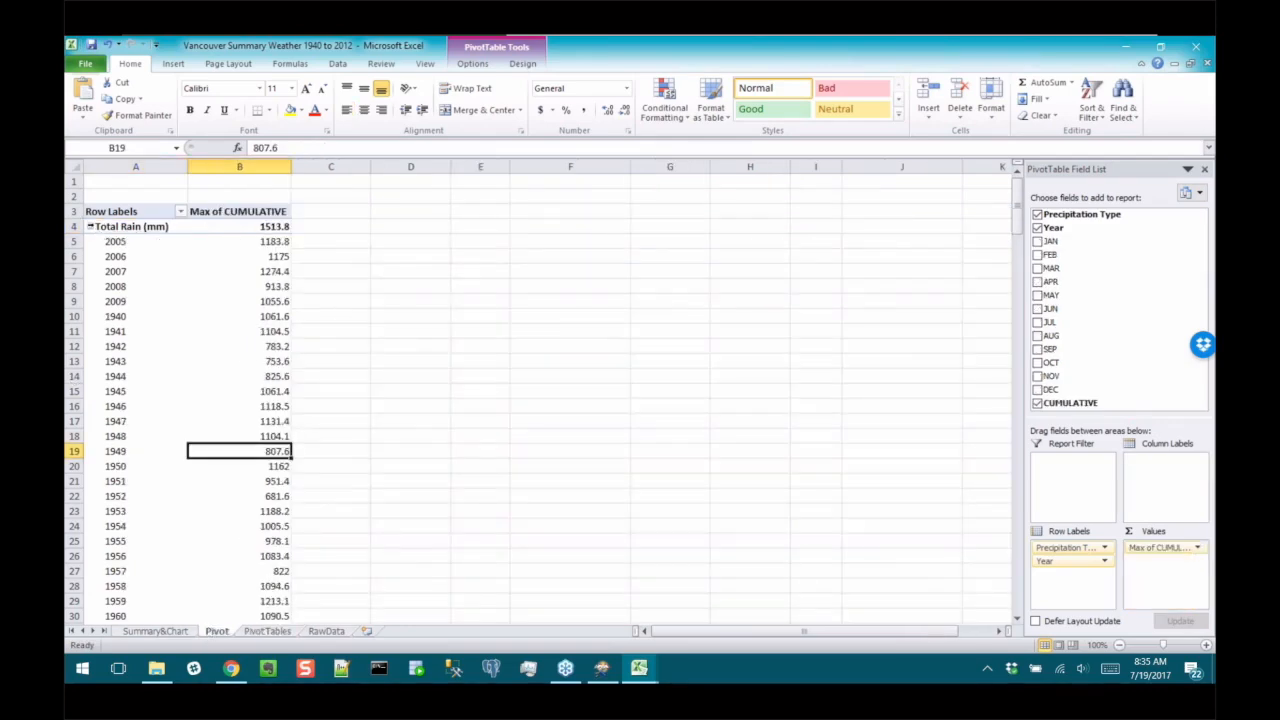
pyautogui.click(90, 226)
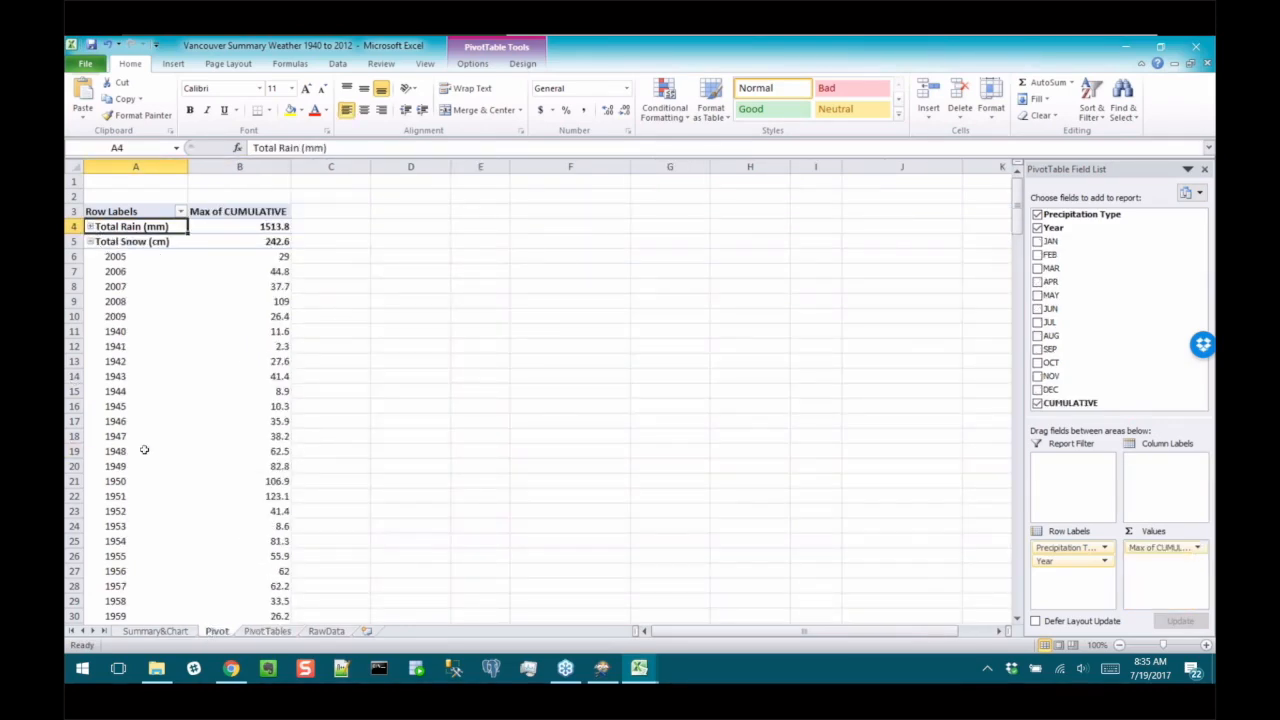
pyautogui.click(155, 631)
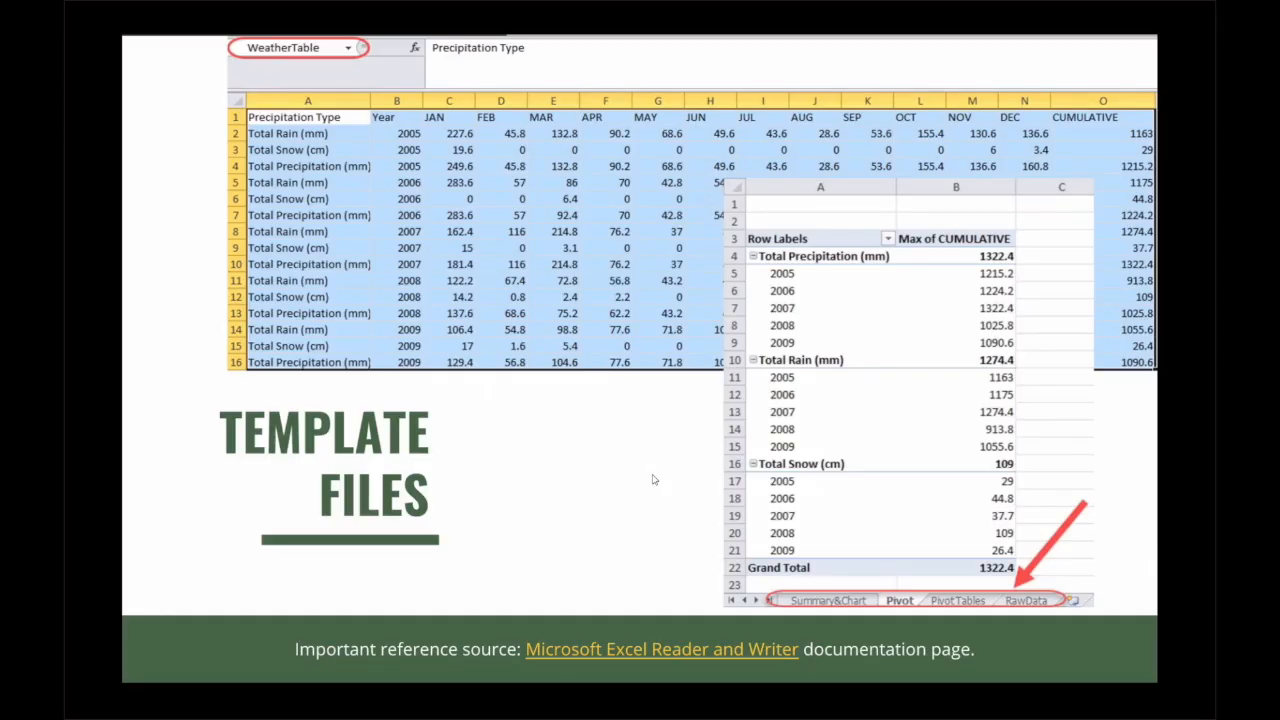
# Switch from the slides to the 06.Template data folder in File Explorer and open the Disparate Data Report workbook
pyautogui.press('super+Tab')
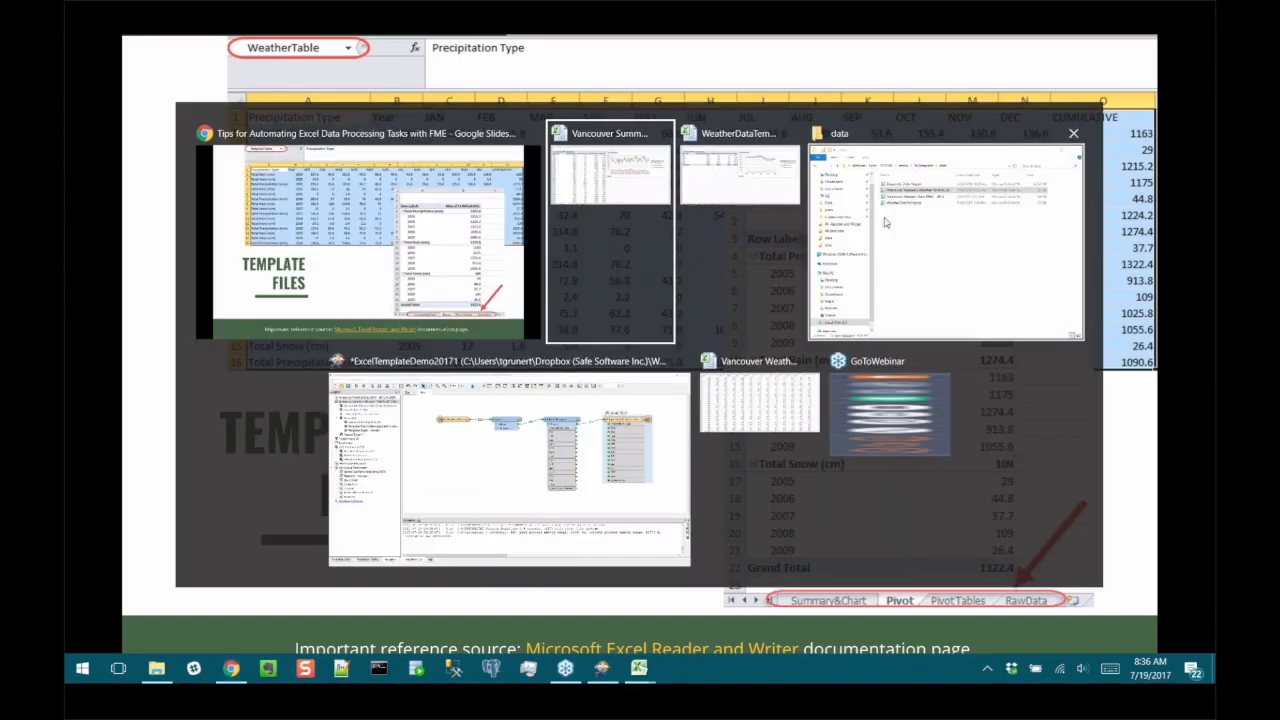
pyautogui.hotkey('alt', 'Tab')
pyautogui.click(158, 671)
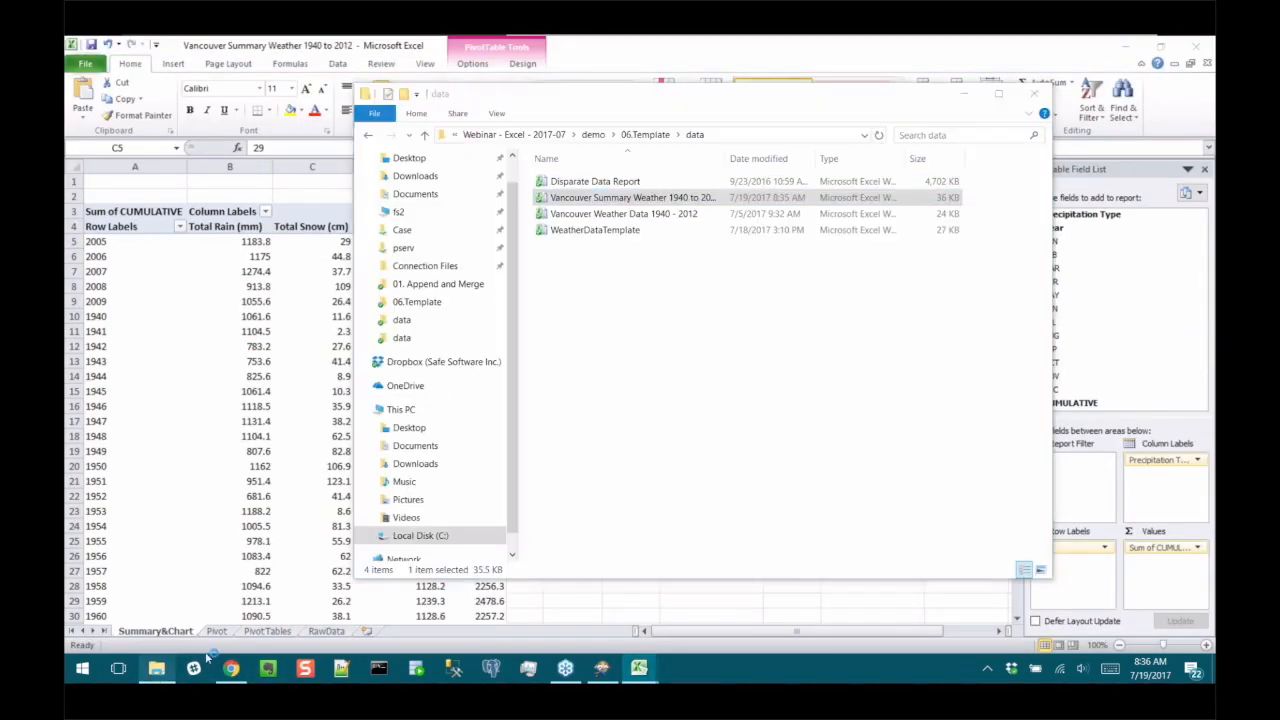
pyautogui.click(592, 345)
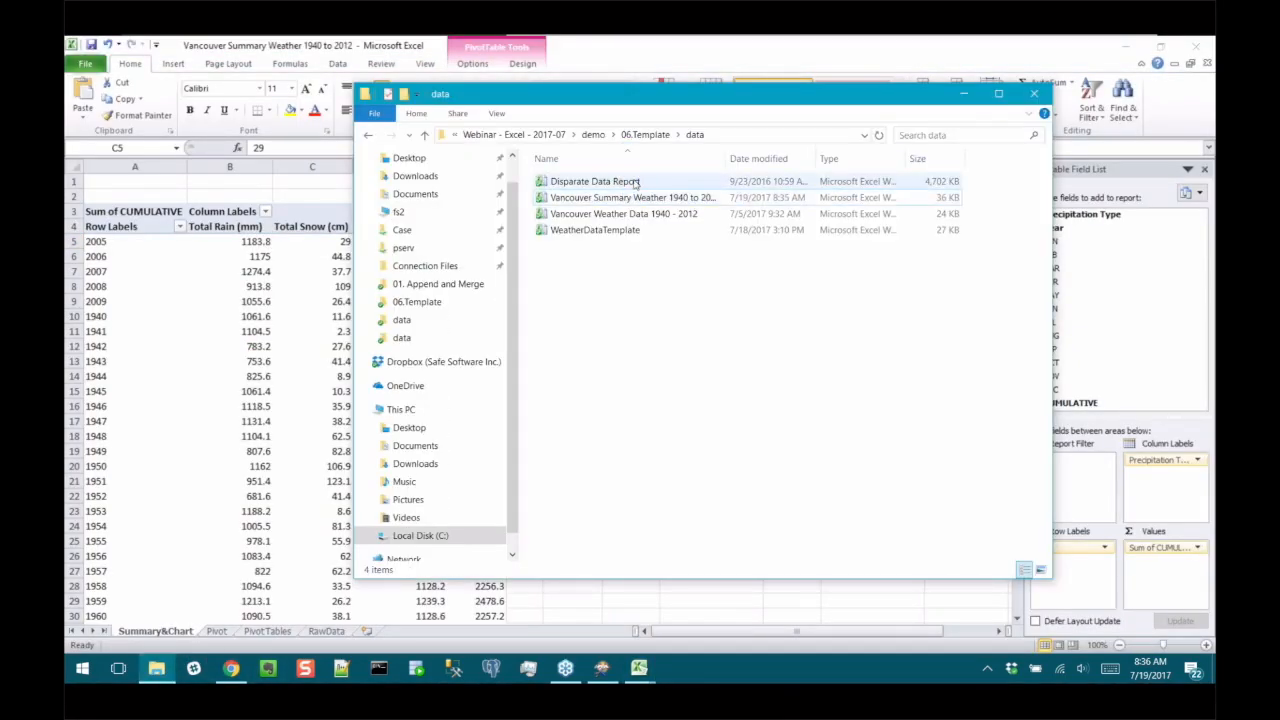
pyautogui.doubleClick(634, 184)
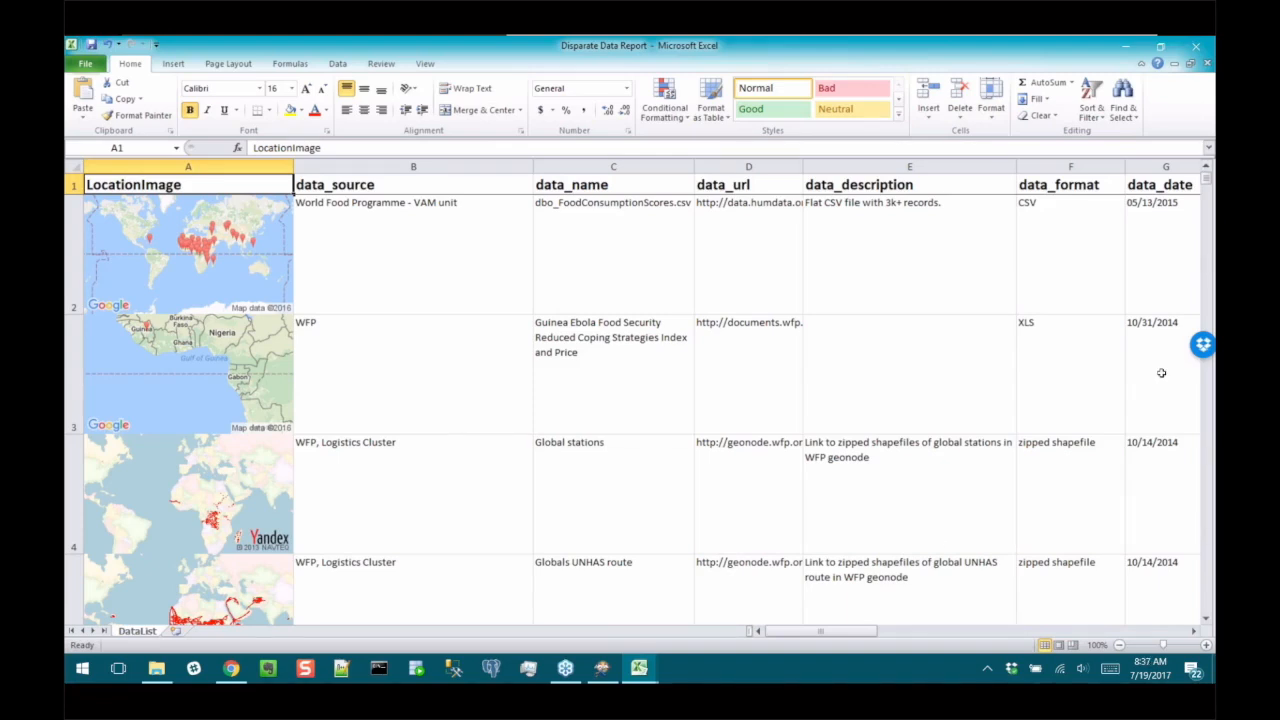
# Examine the LocationImage pictures and the data source, name, description and format columns down the DataList sheet
pyautogui.scroll(-1, 1161, 373)
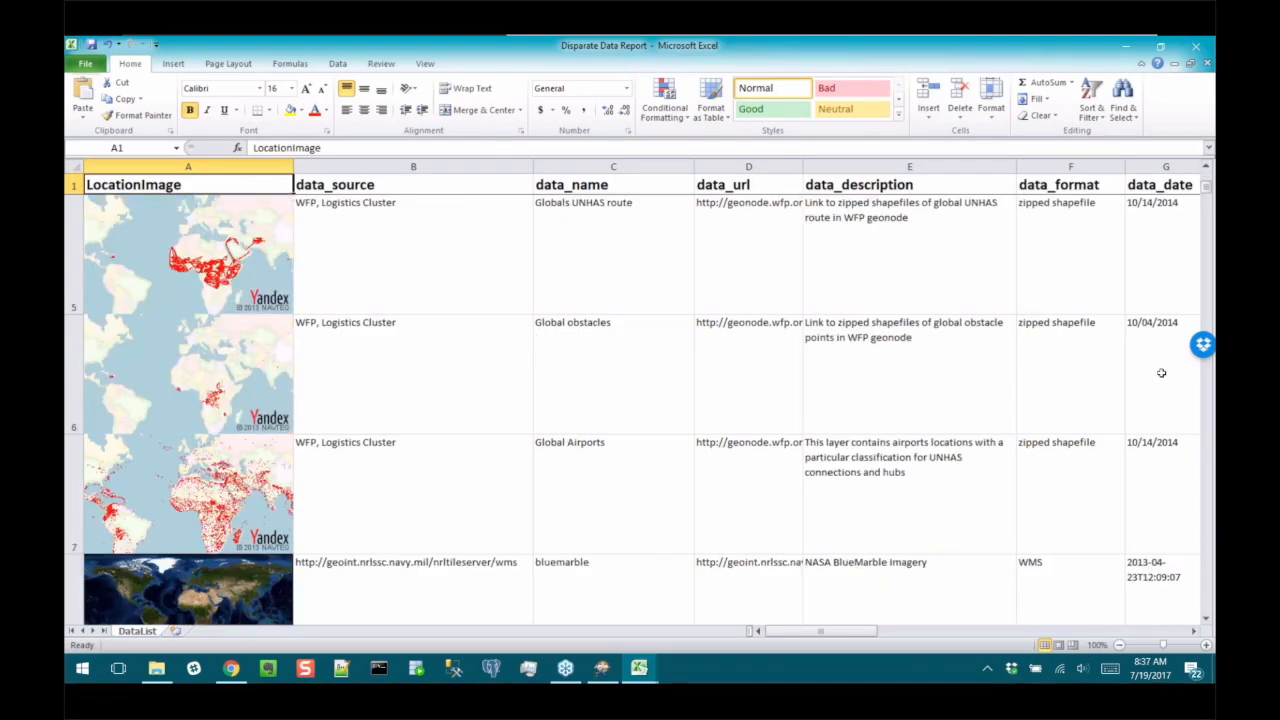
pyautogui.scroll(-1, 1161, 373)
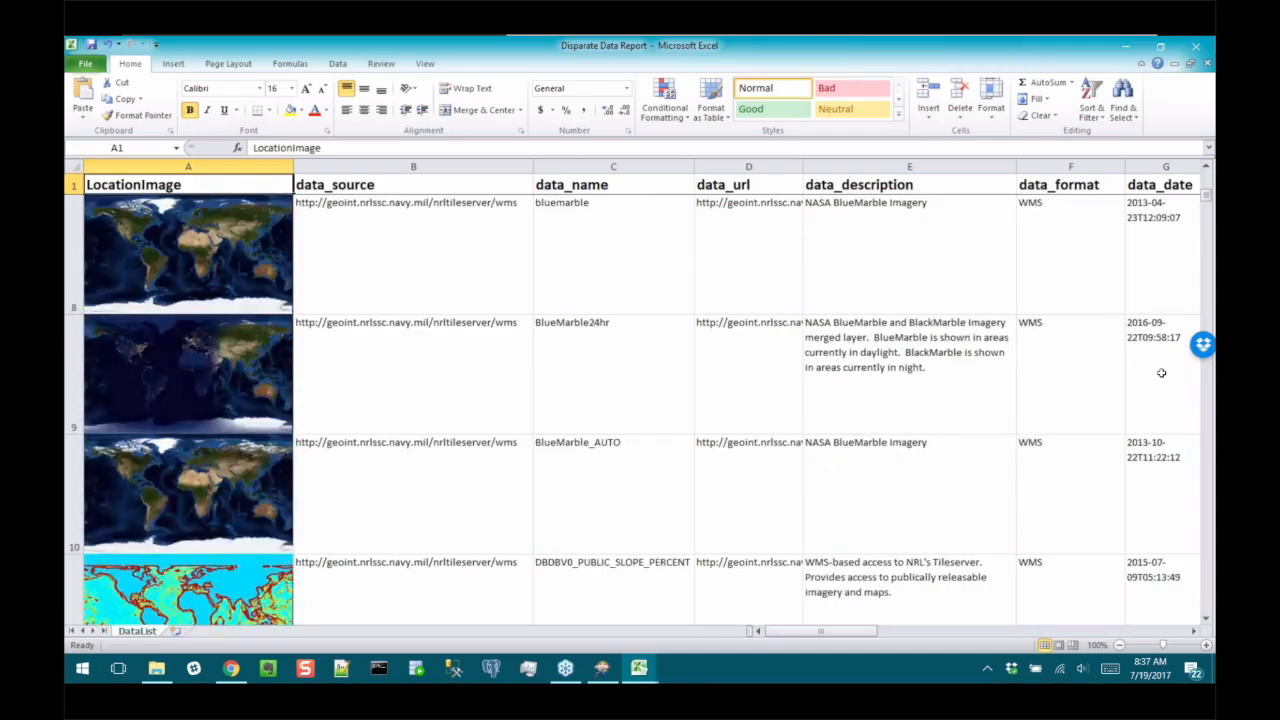
pyautogui.scroll(-1, 1161, 373)
pyautogui.scroll(-1, 1161, 373)
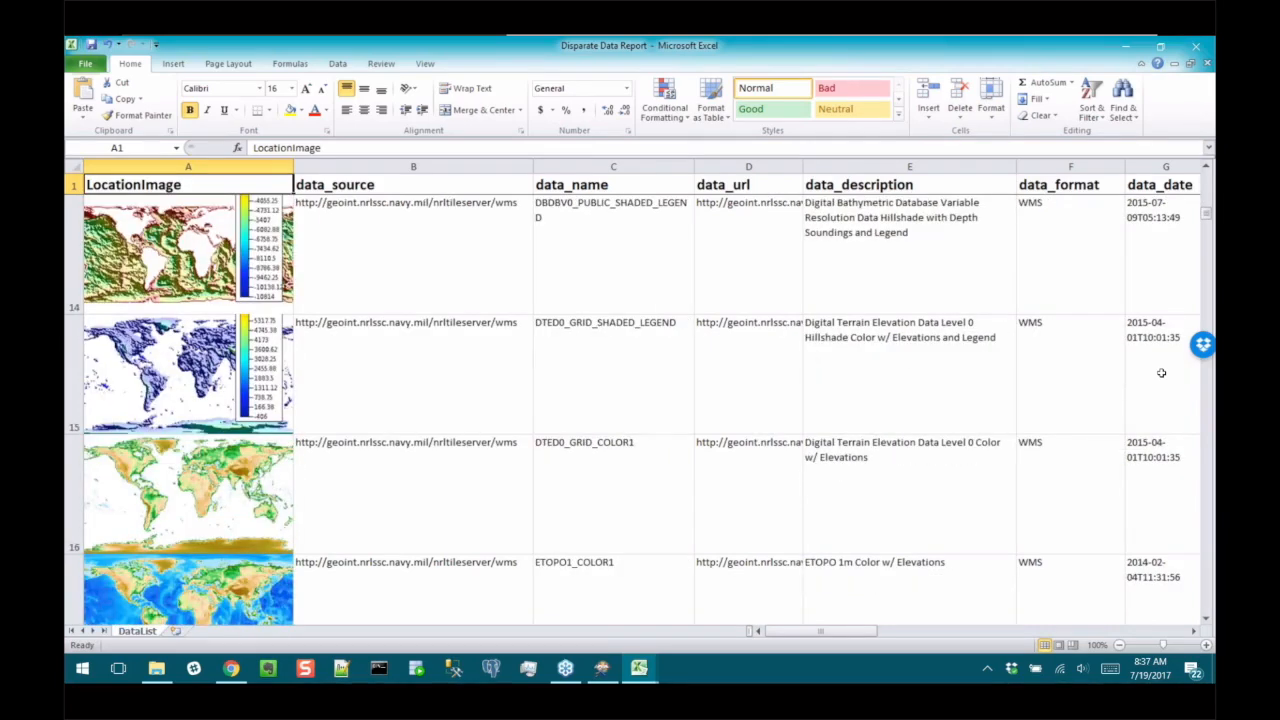
pyautogui.scroll(-1, 1161, 373)
pyautogui.scroll(-1, 1161, 373)
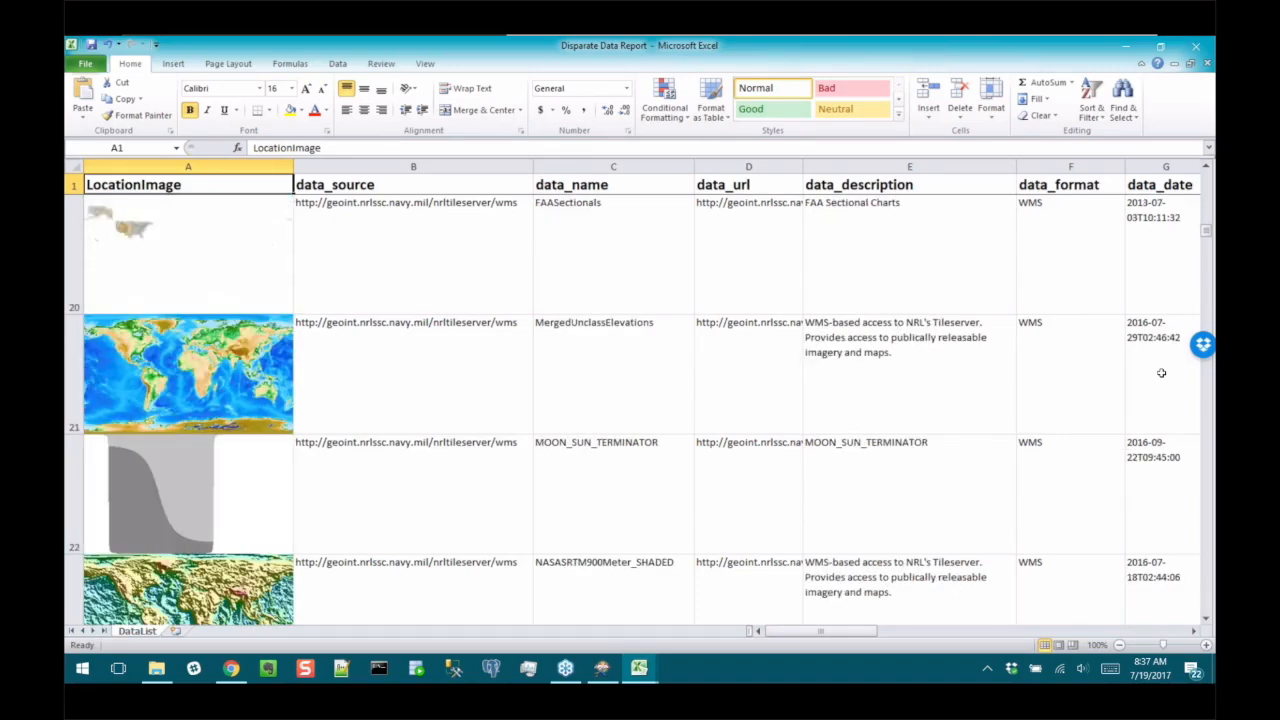
pyautogui.scroll(-1, 1161, 373)
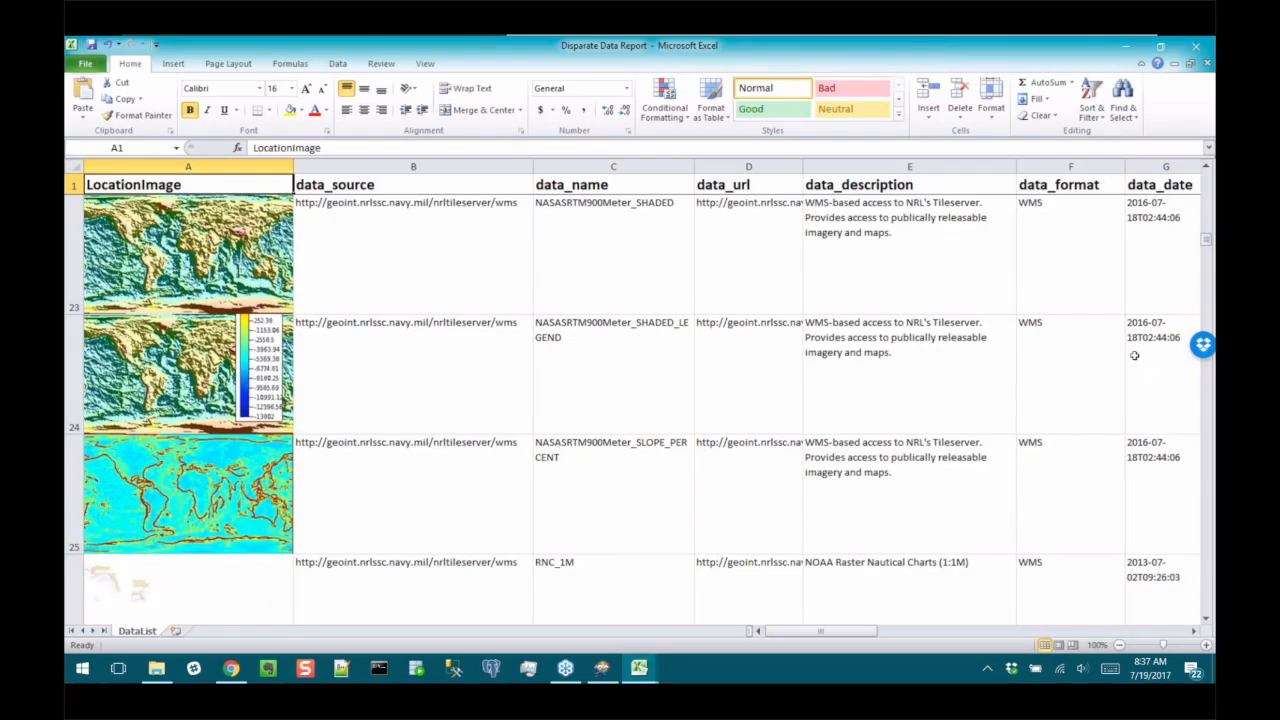
pyautogui.scroll(-1, 1134, 355)
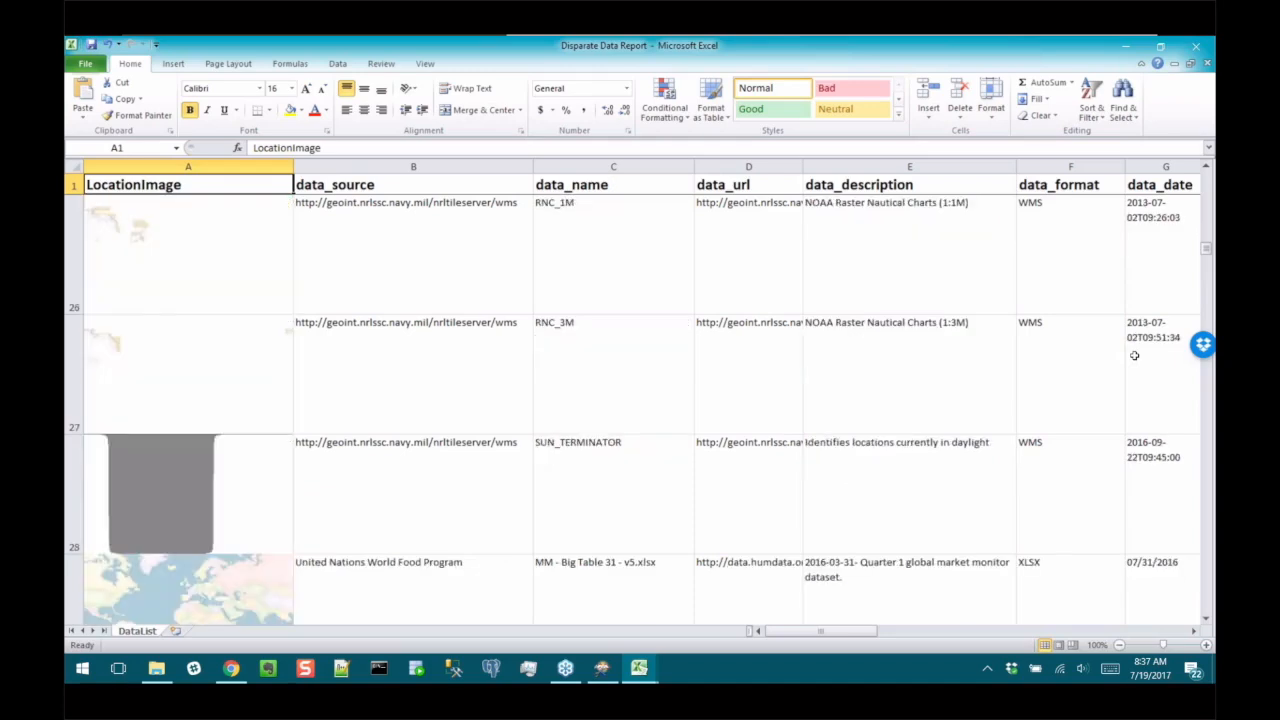
pyautogui.scroll(-1, 1134, 355)
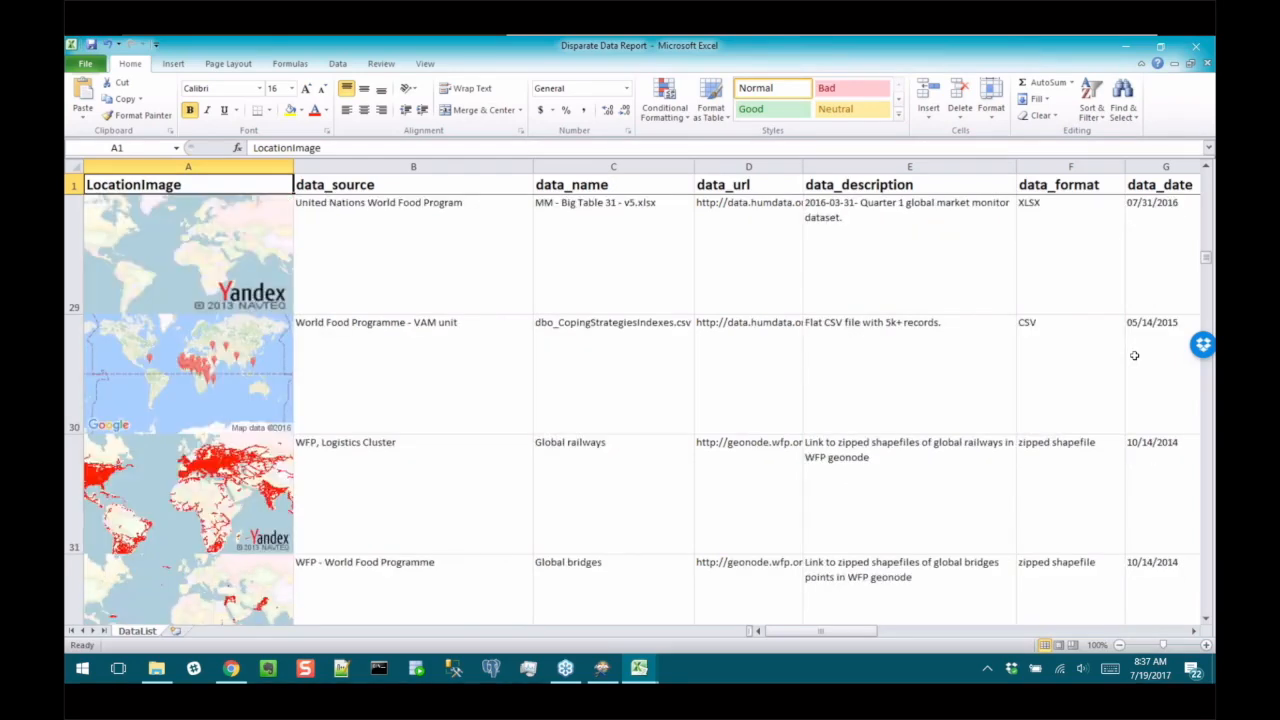
pyautogui.scroll(-1, 1134, 355)
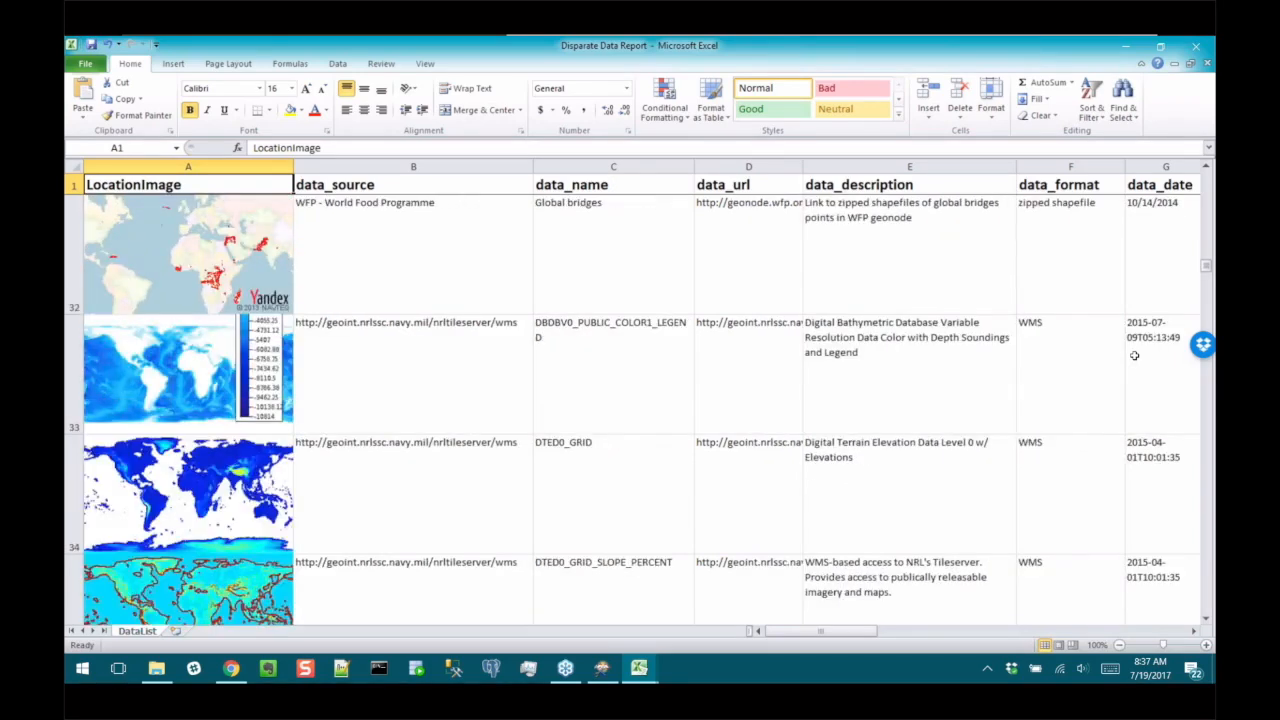
pyautogui.scroll(-1, 1134, 355)
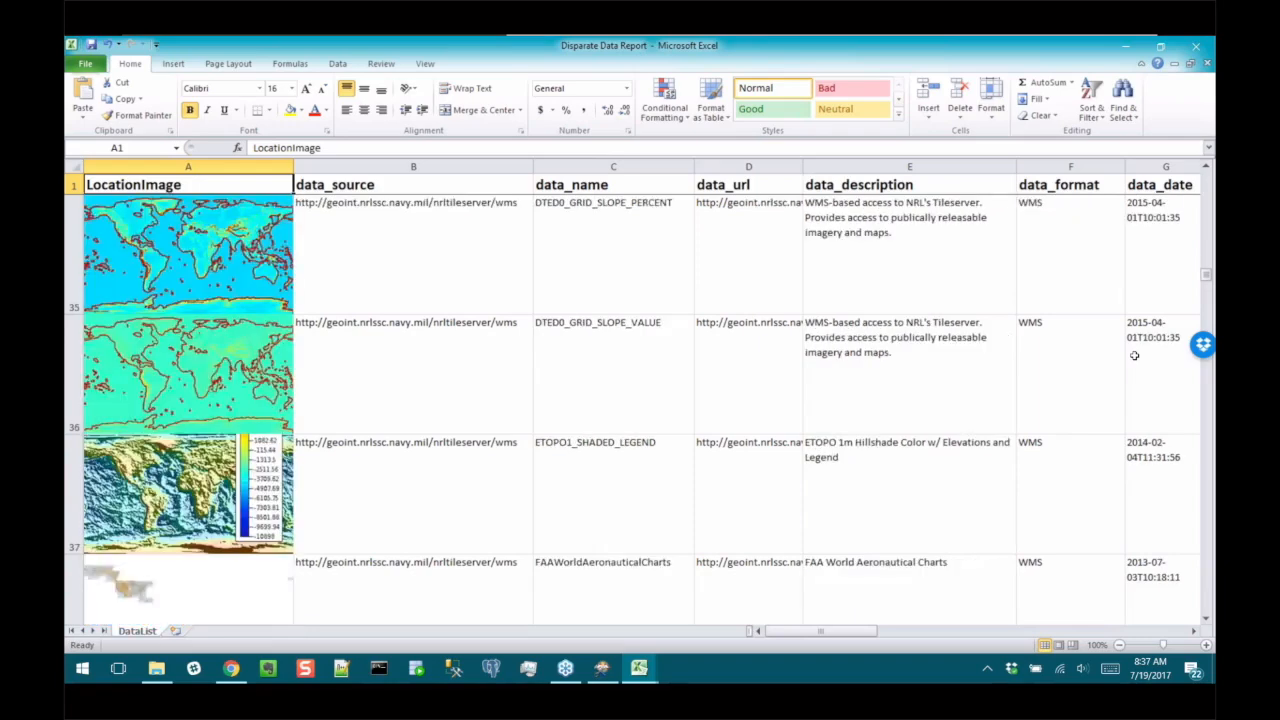